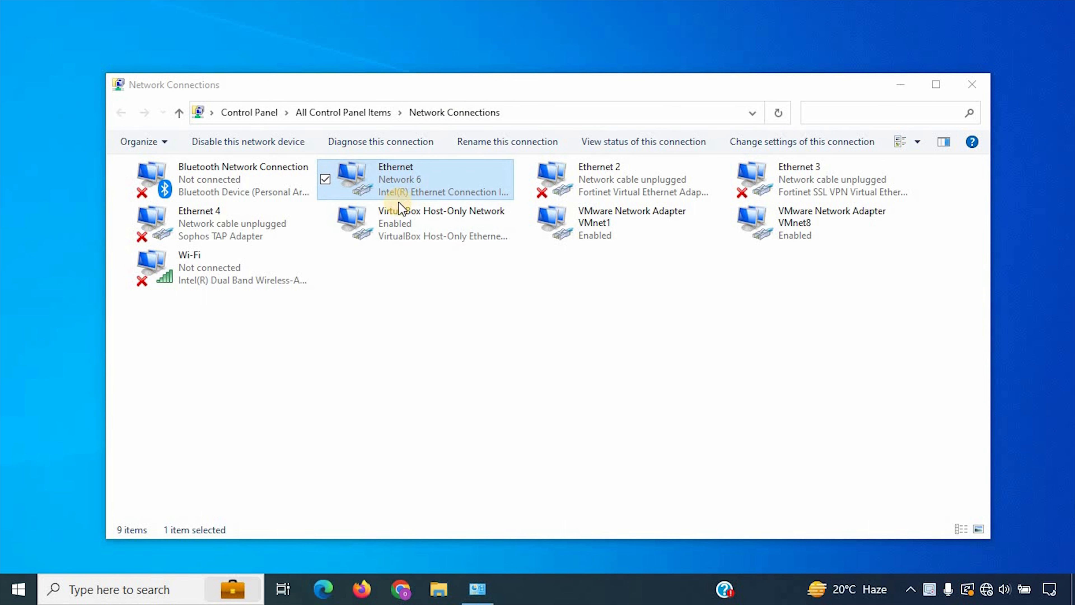
# Step: Open the Ethernet connection's status and check its IP details
pyautogui.click(403, 181)
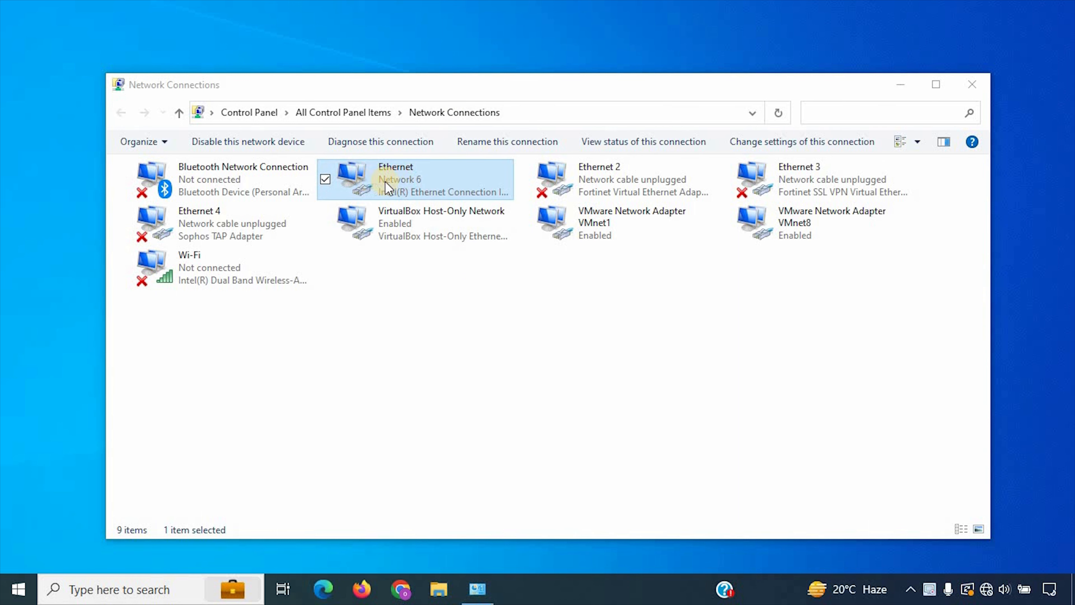
pyautogui.doubleClick(406, 184)
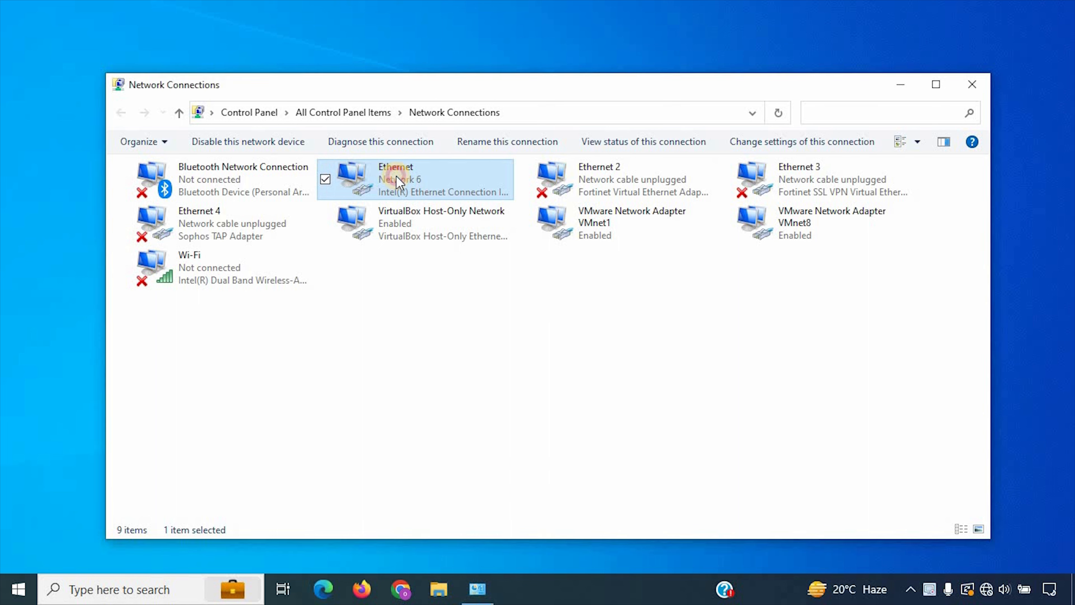
pyautogui.click(471, 286)
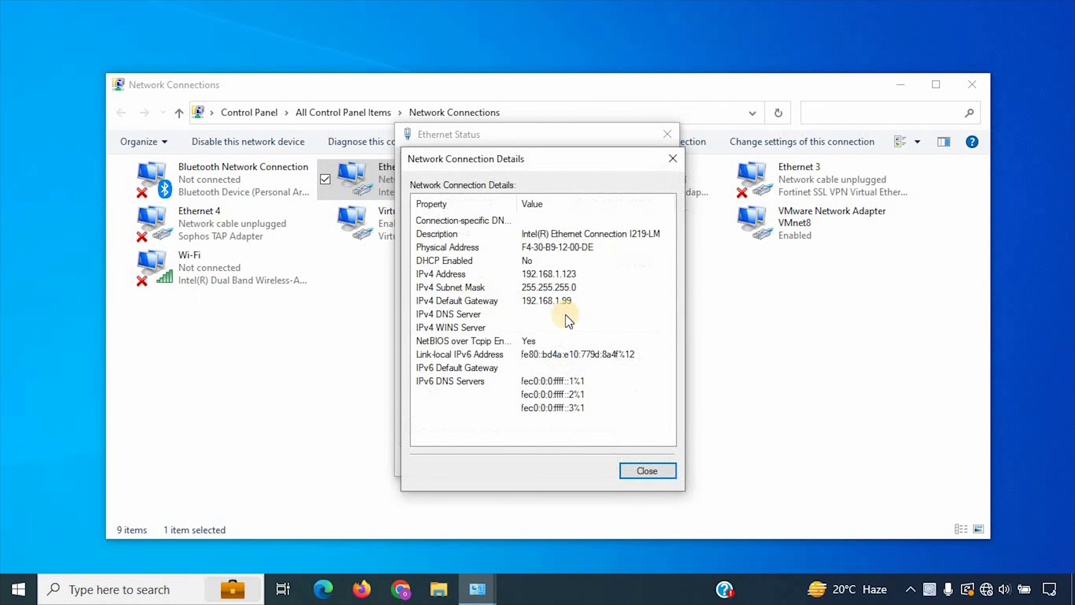
pyautogui.click(647, 466)
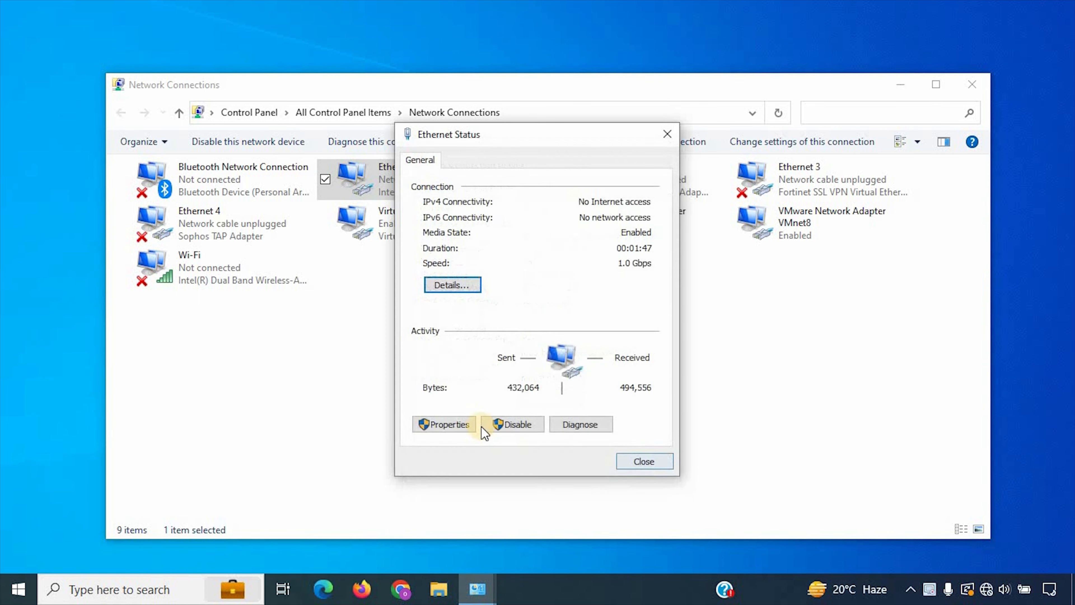
# Step: Review the adapter's IPv4 properties: IP 192.168.1.123, mask 255.255.255.0, gateway 192.168.1.99
pyautogui.click(447, 423)
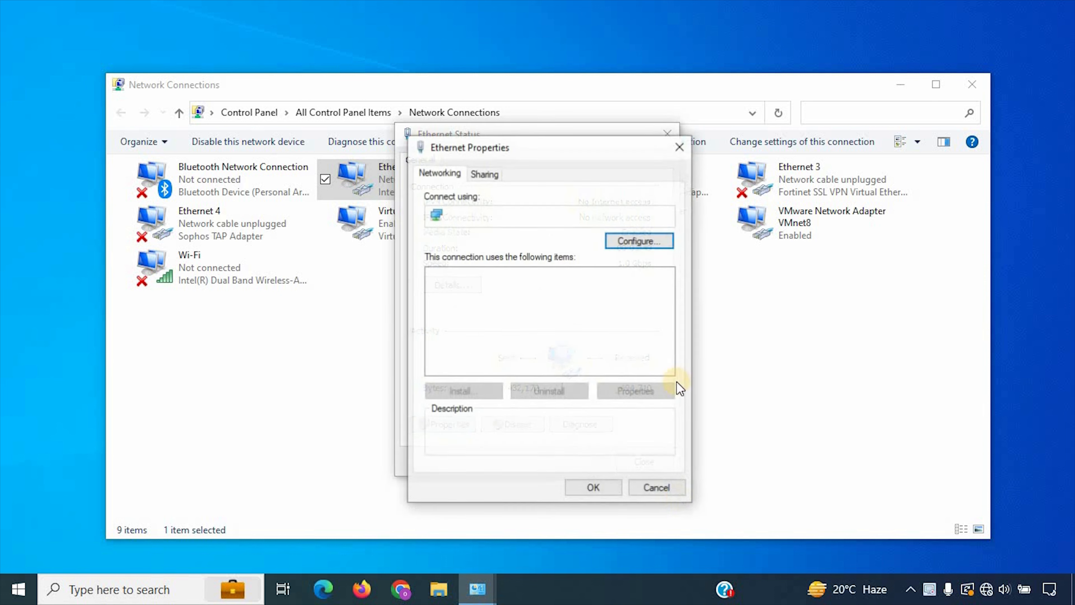
pyautogui.scroll(-1, 595, 345)
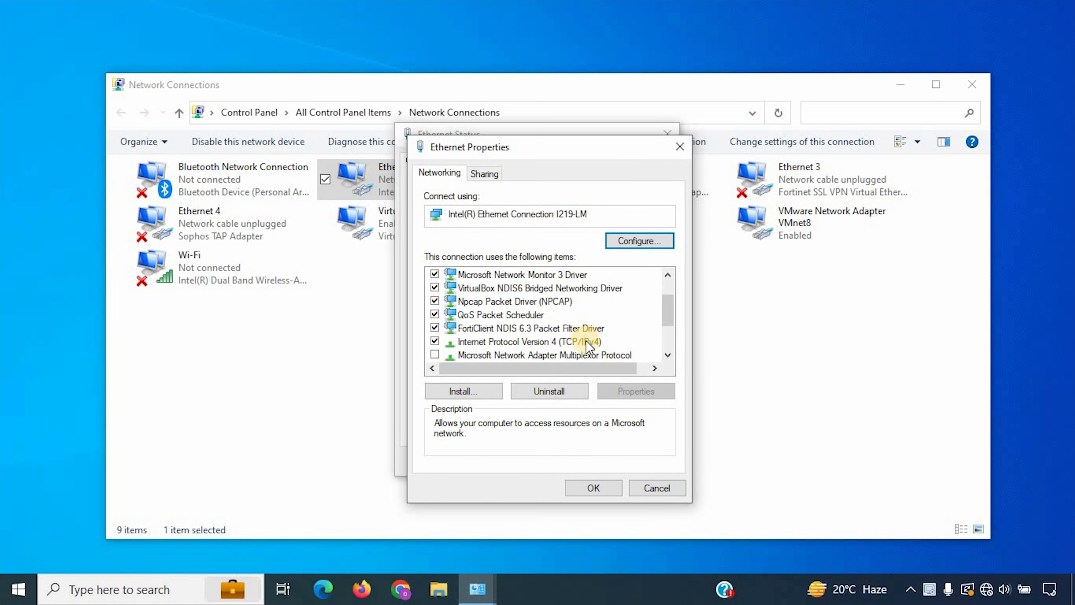
pyautogui.doubleClick(588, 342)
pyautogui.click(640, 340)
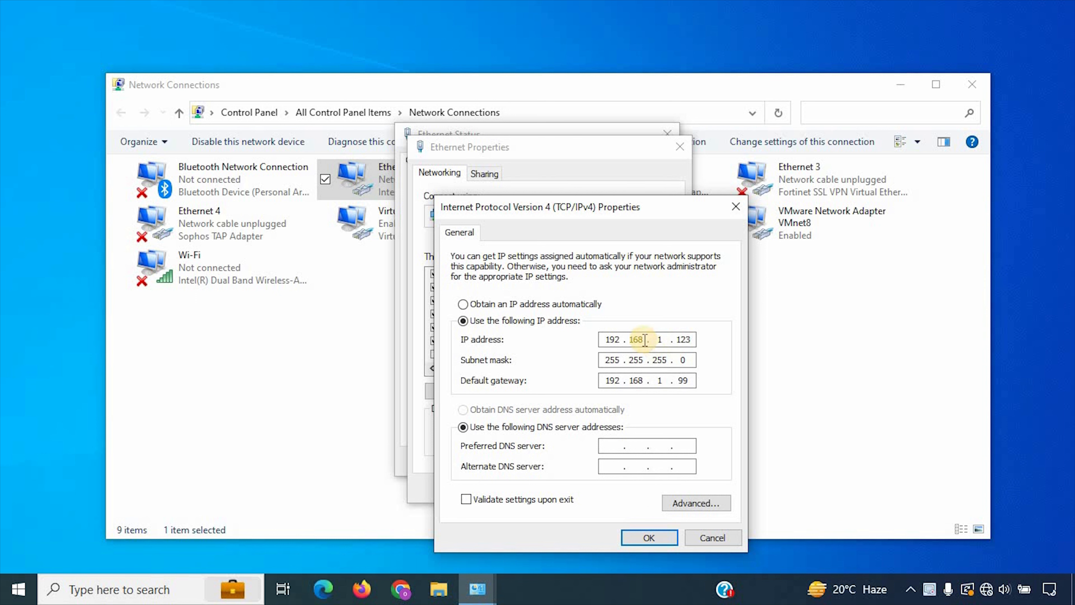
pyautogui.doubleClick(659, 339)
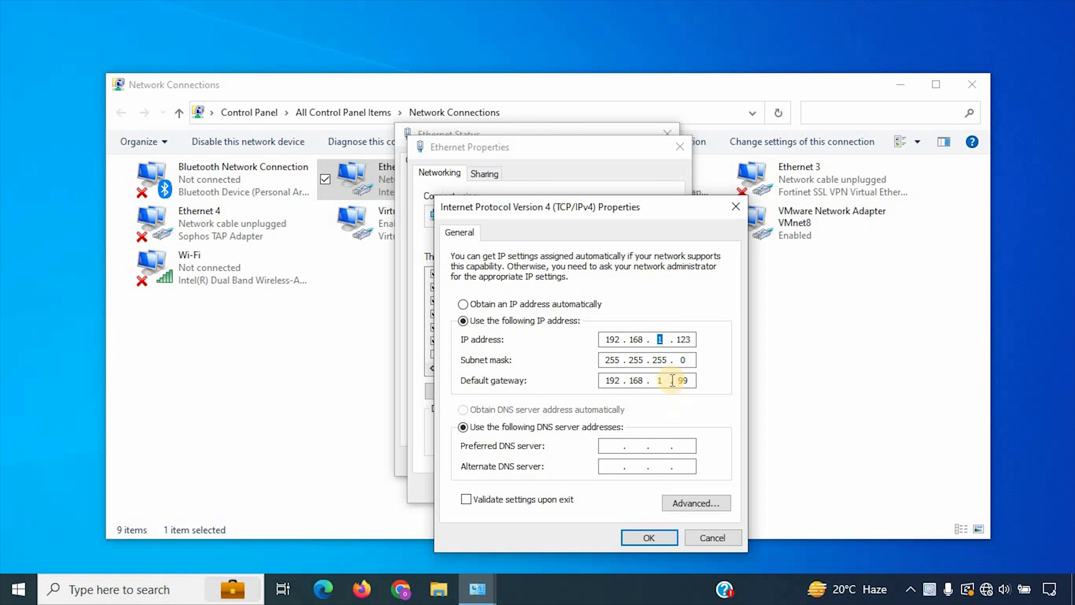
pyautogui.doubleClick(683, 380)
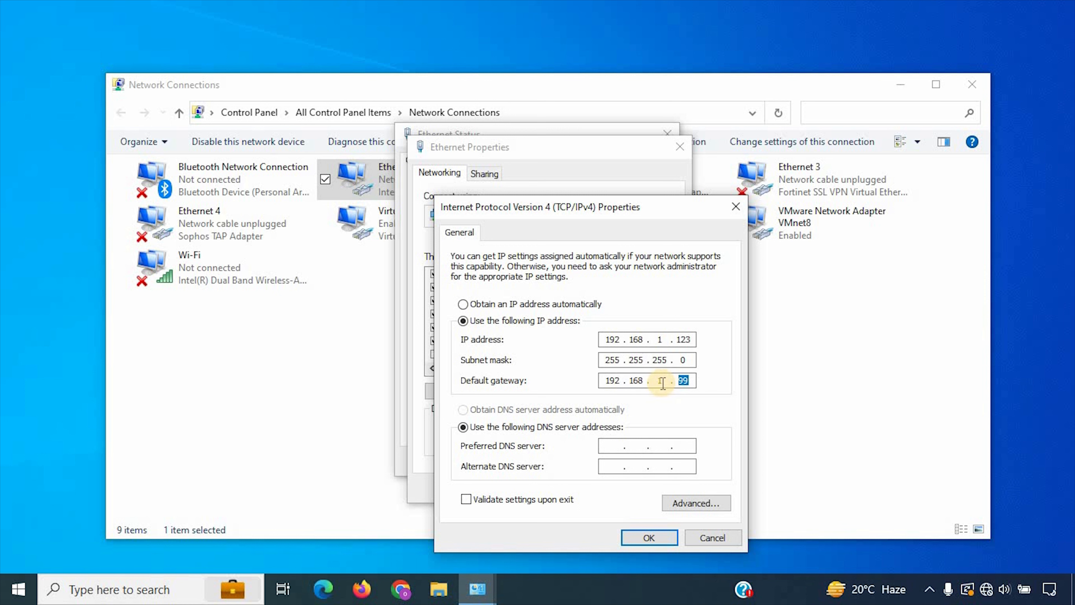
pyautogui.click(690, 380)
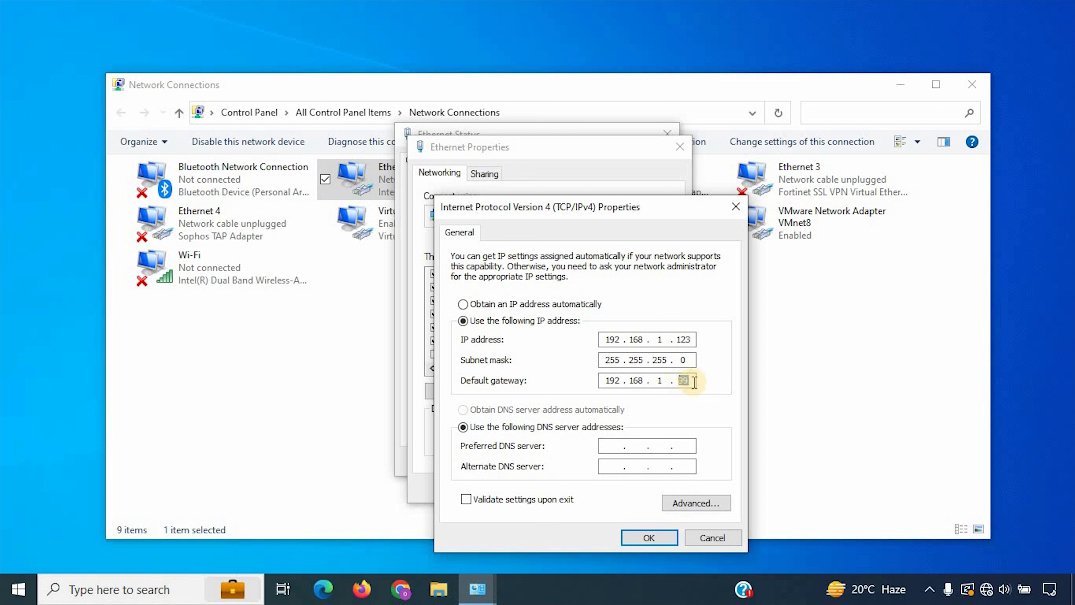
pyautogui.doubleClick(657, 385)
pyautogui.click(643, 381)
# Step: Save the static IPv4 settings, accepting the multiple default gateways warning
pyautogui.click(648, 538)
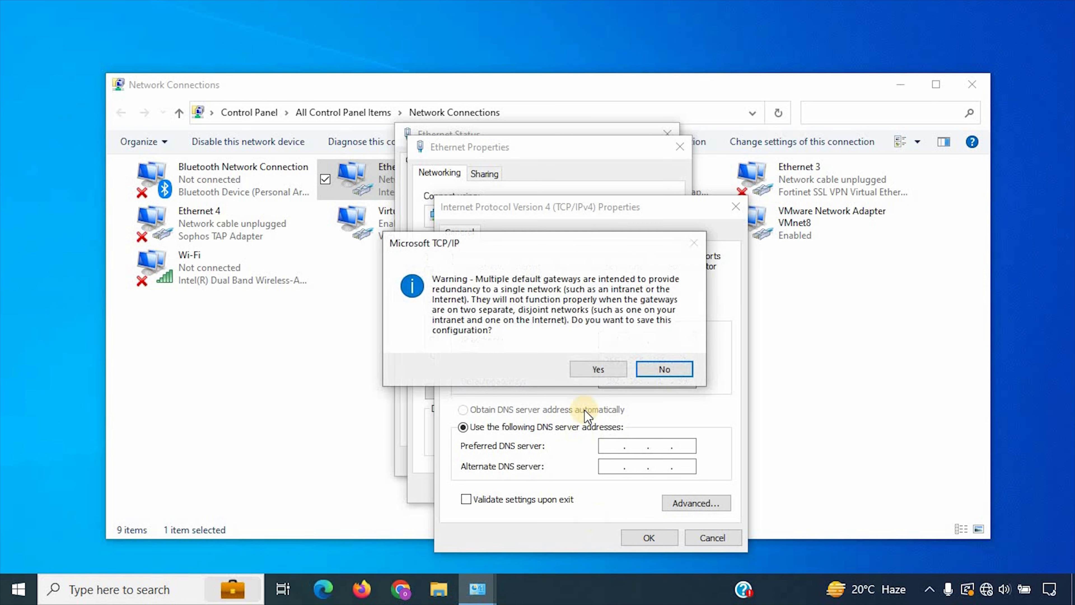
pyautogui.click(601, 369)
pyautogui.click(612, 488)
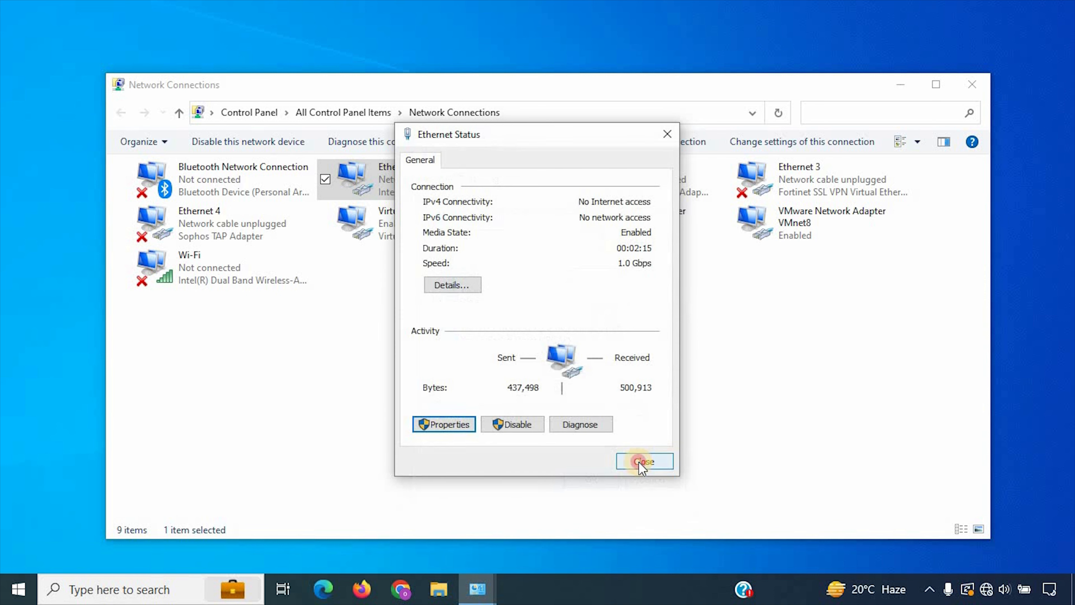
# Step: Close the Ethernet Status window and clear the connection selection
pyautogui.click(641, 461)
pyautogui.click(527, 402)
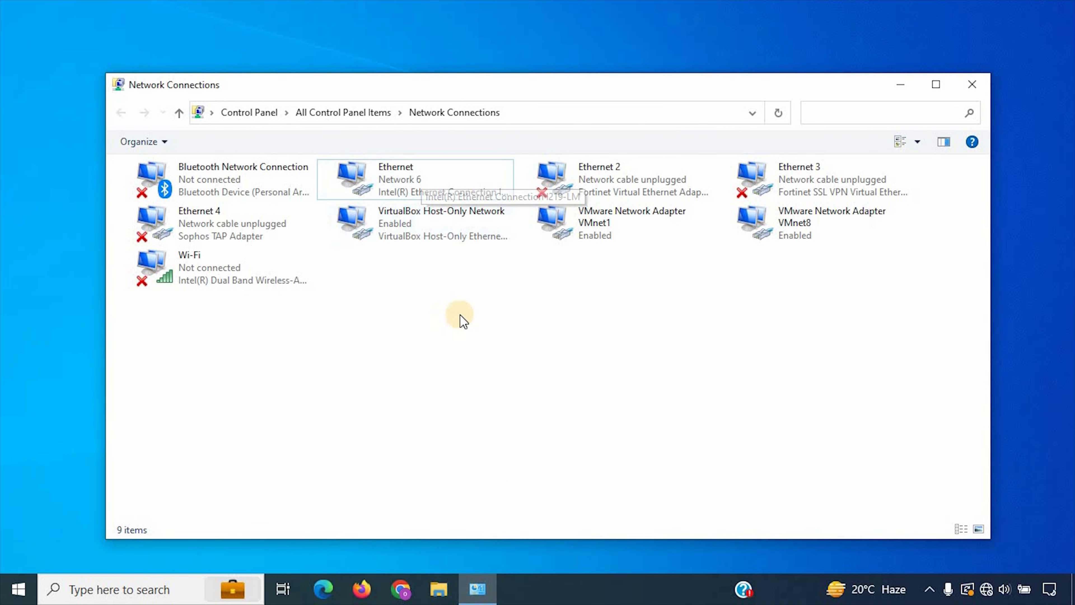
pyautogui.click(505, 444)
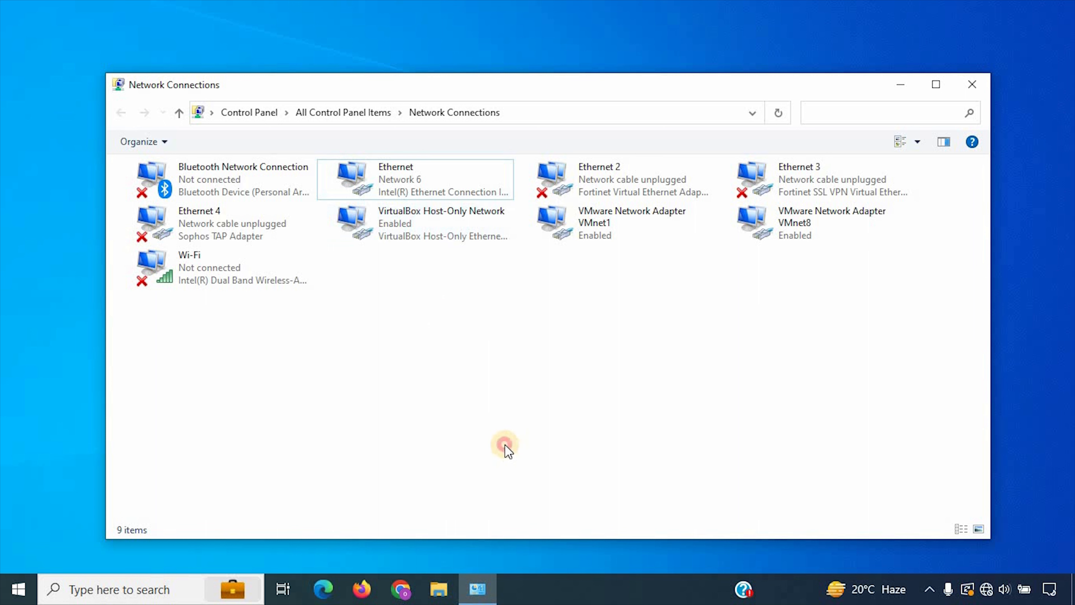
# Step: Launch Firefox, load 192.168.1.99 and maximize the window
pyautogui.click(362, 590)
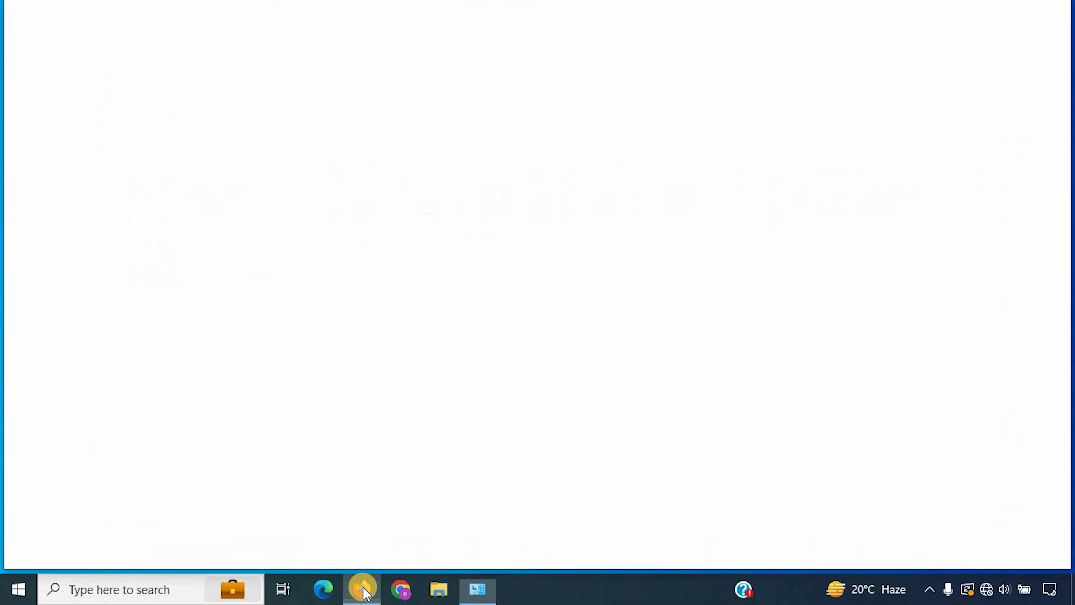
pyautogui.click(268, 51)
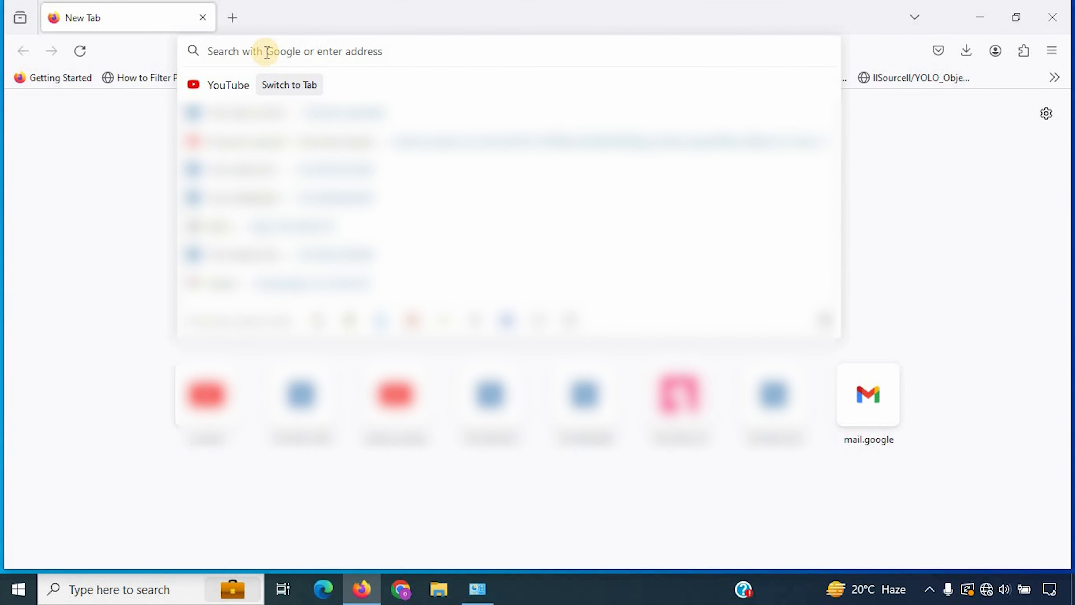
pyautogui.write('192.168')
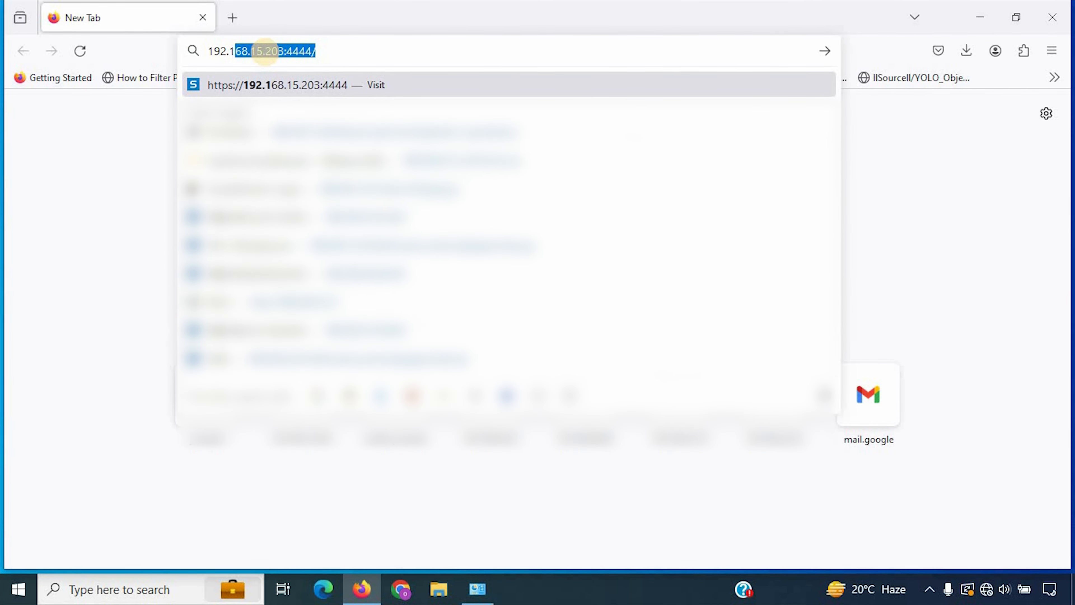
pyautogui.write('.1.')
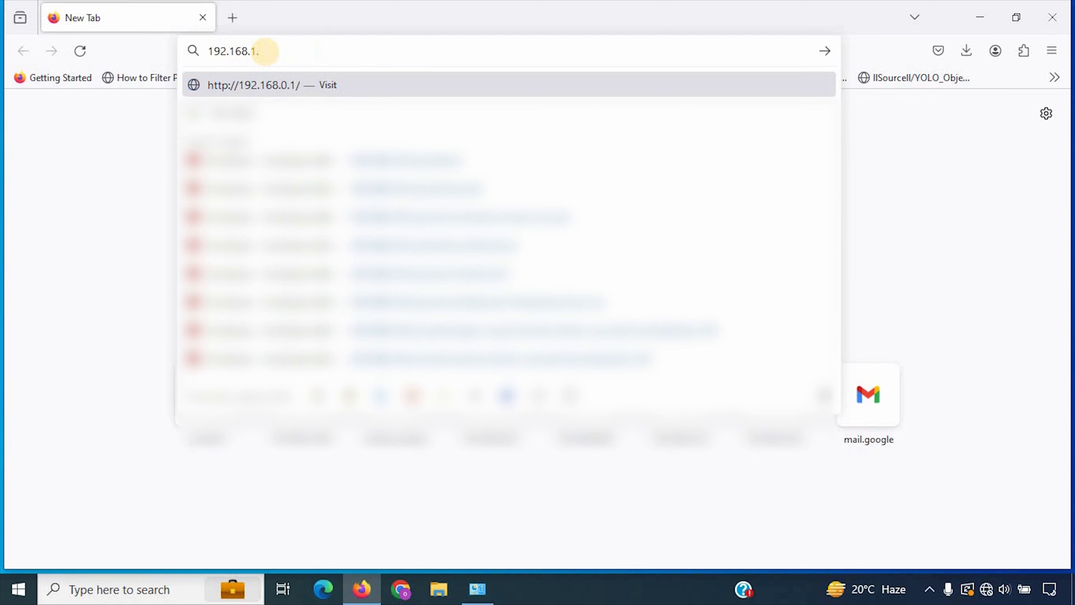
pyautogui.write('99')
pyautogui.press('Return')
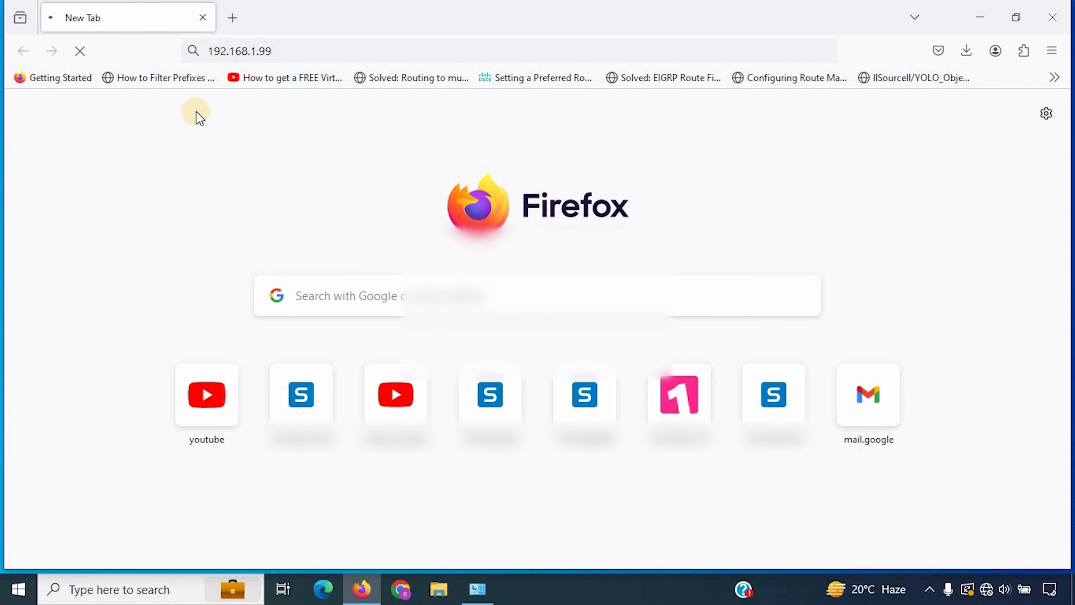
pyautogui.doubleClick(352, 17)
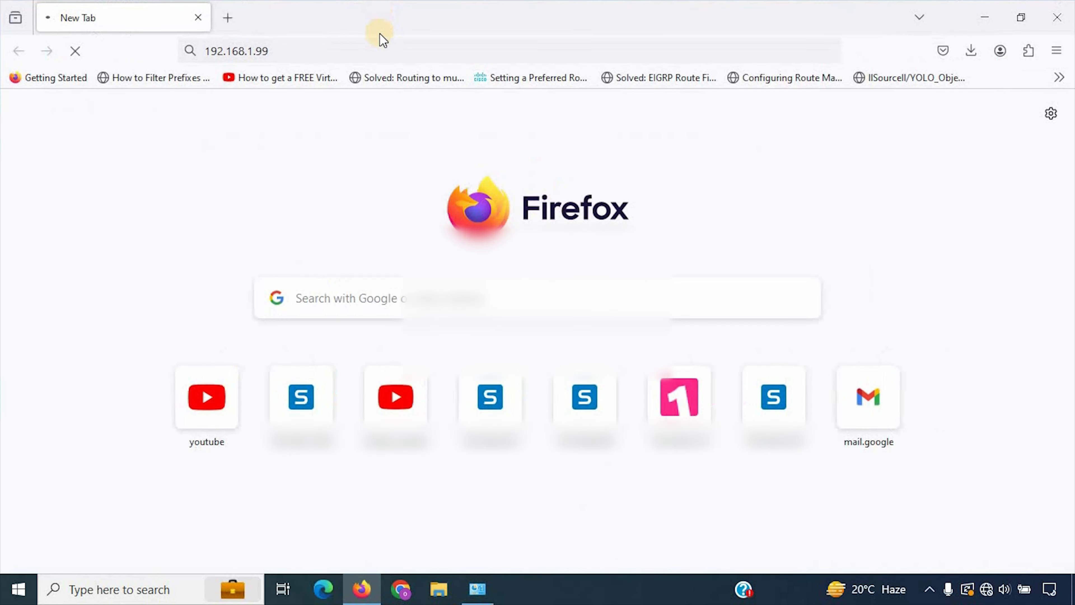
pyautogui.click(363, 50)
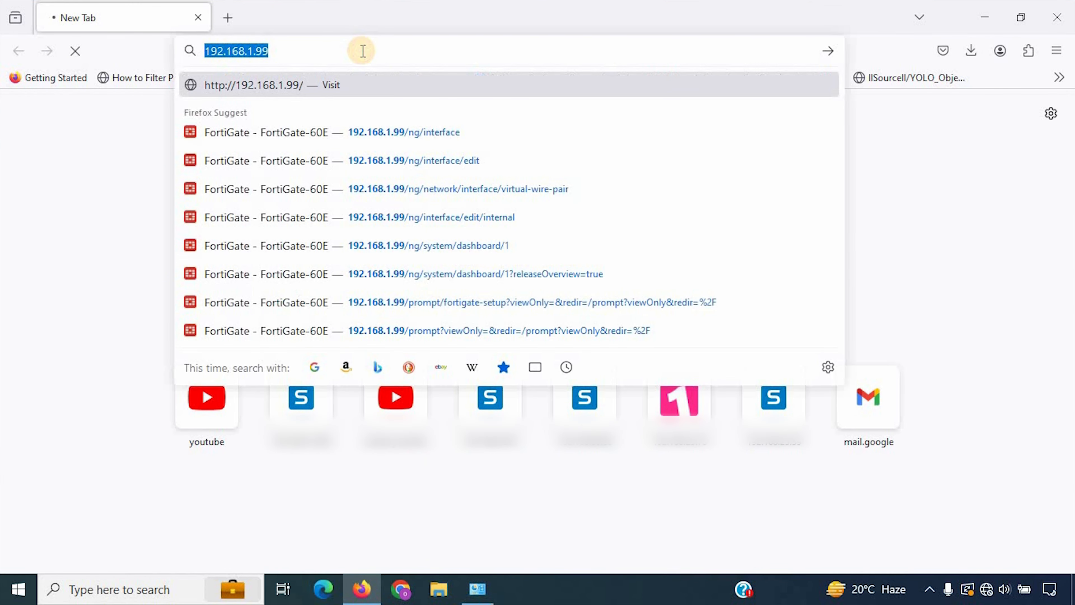
pyautogui.click(363, 50)
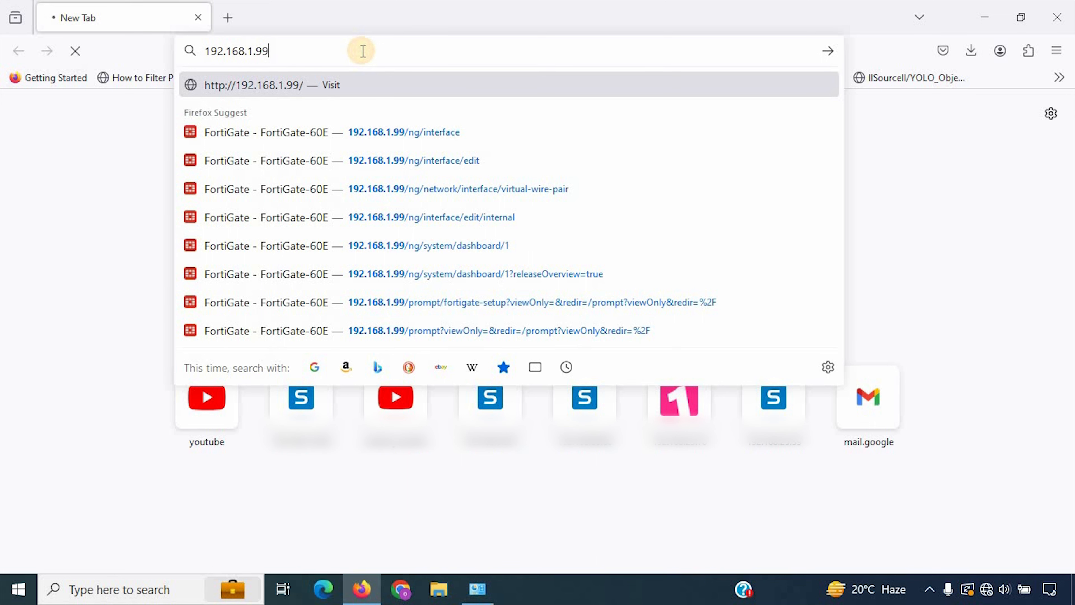
pyautogui.click(121, 175)
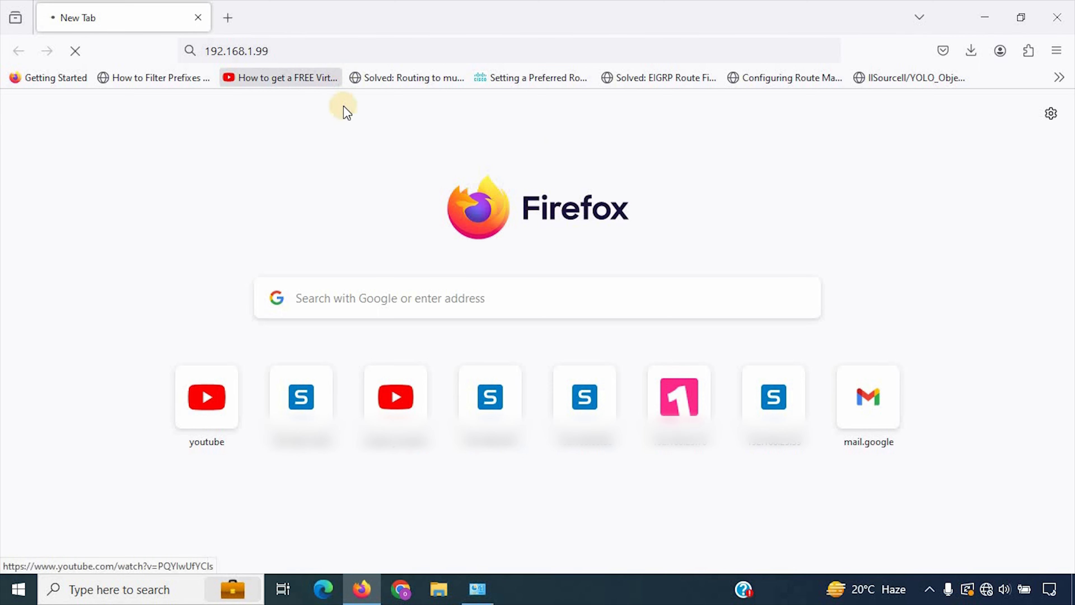
# Step: Open the FortiGate login page at 192.168.1.99 in a maximized Microsoft Edge window
pyautogui.click(327, 584)
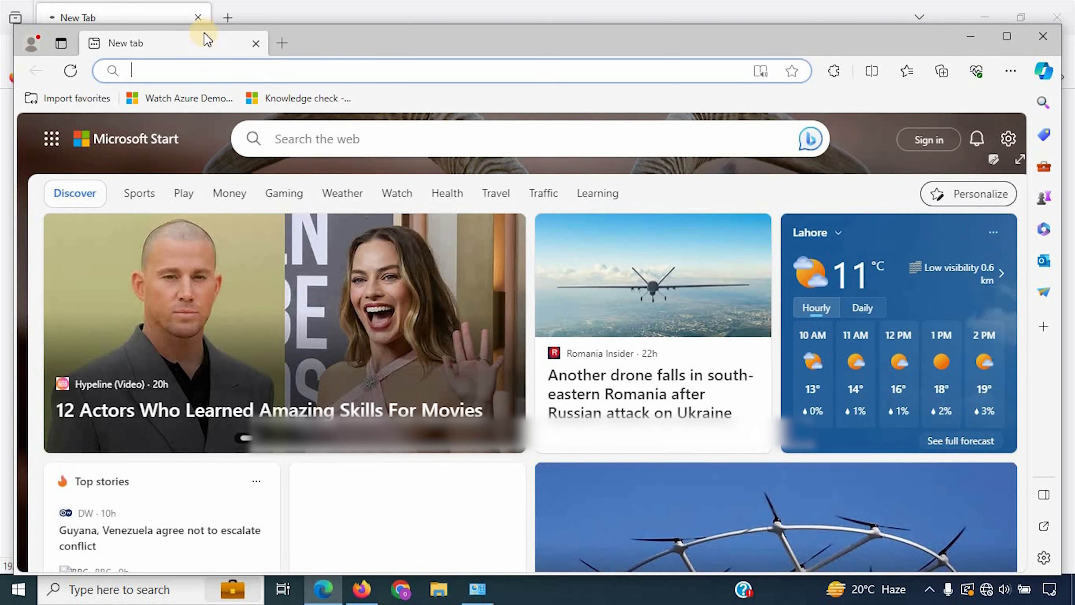
pyautogui.click(307, 74)
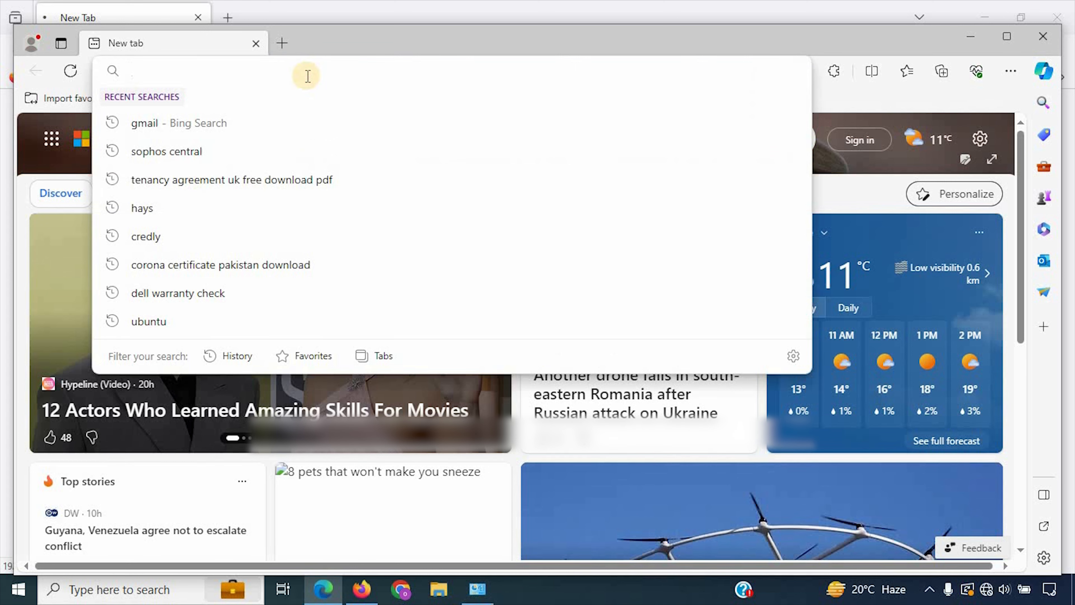
pyautogui.write('192.168')
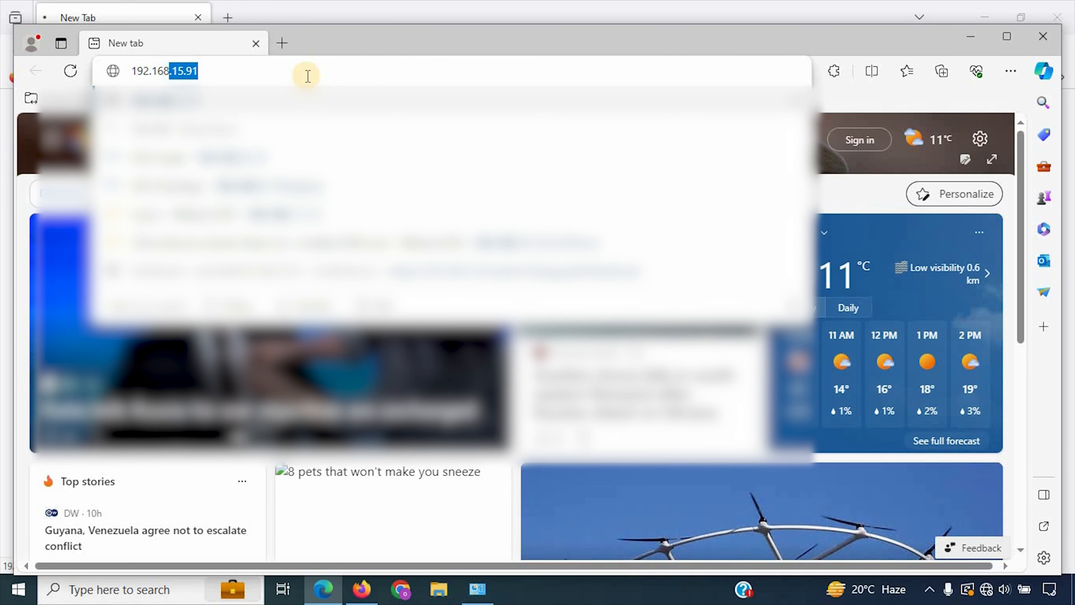
pyautogui.write('.1.99')
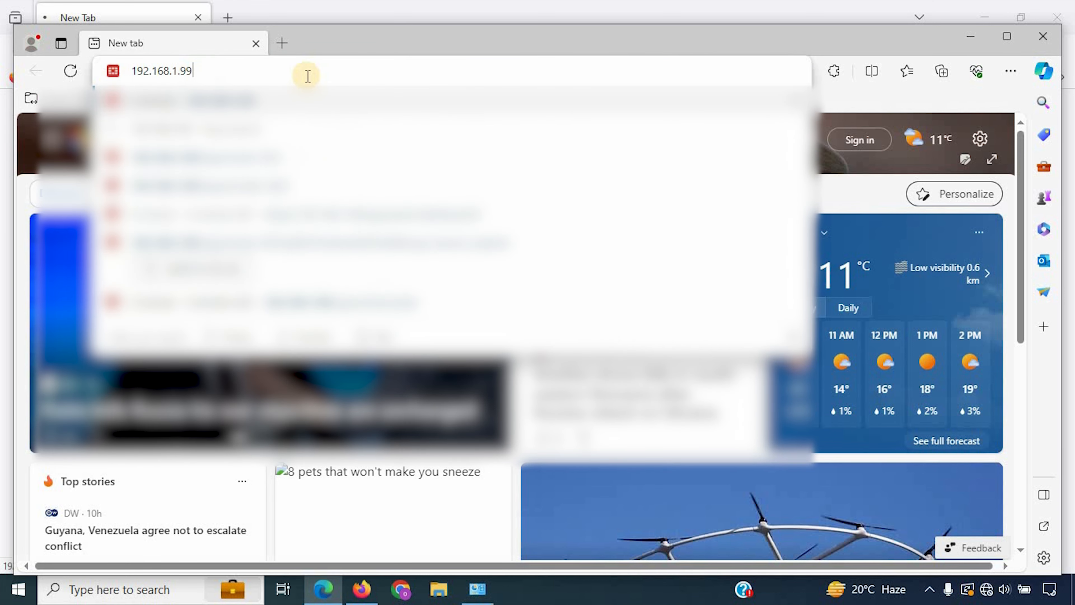
pyautogui.press('Return')
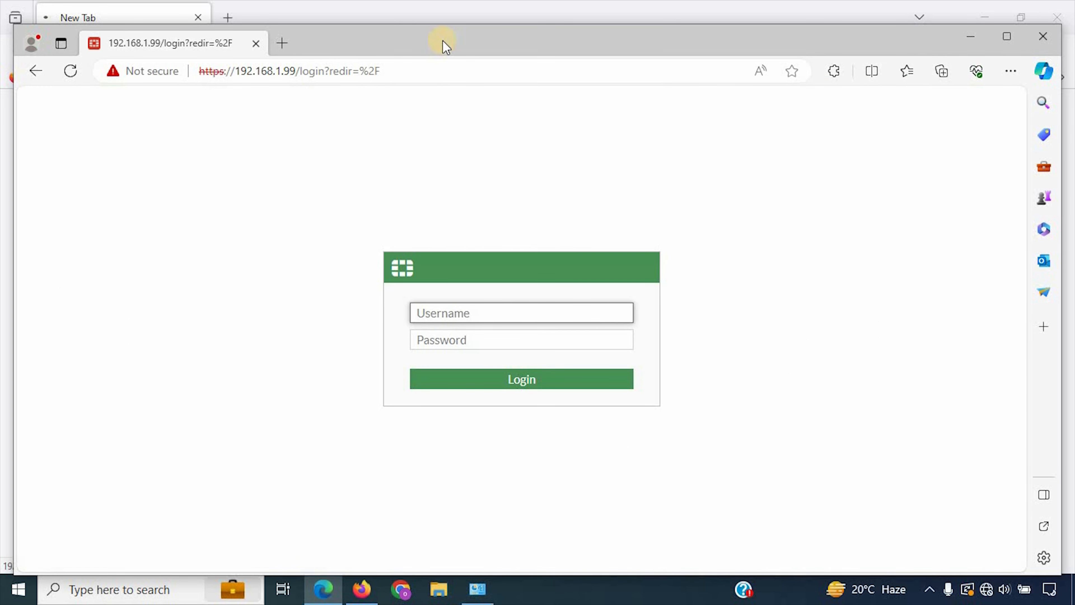
pyautogui.doubleClick(456, 32)
# Step: Log in to the FortiGate with the admin username
pyautogui.click(511, 299)
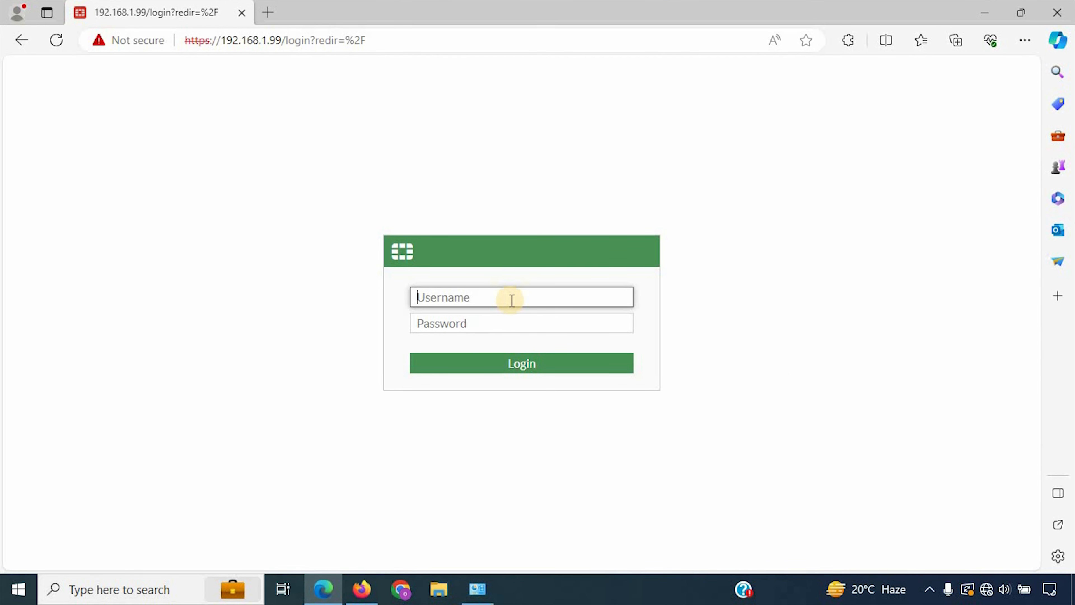
pyautogui.write('admin')
pyautogui.press('Return')
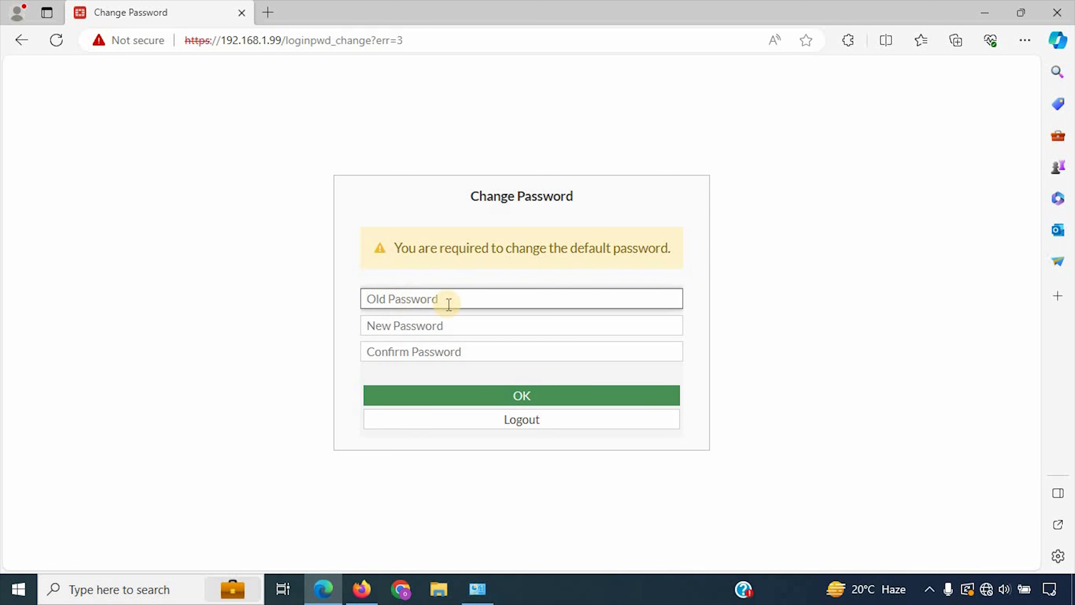
# Step: Enter and confirm a new administrator password, then submit it
pyautogui.click(443, 327)
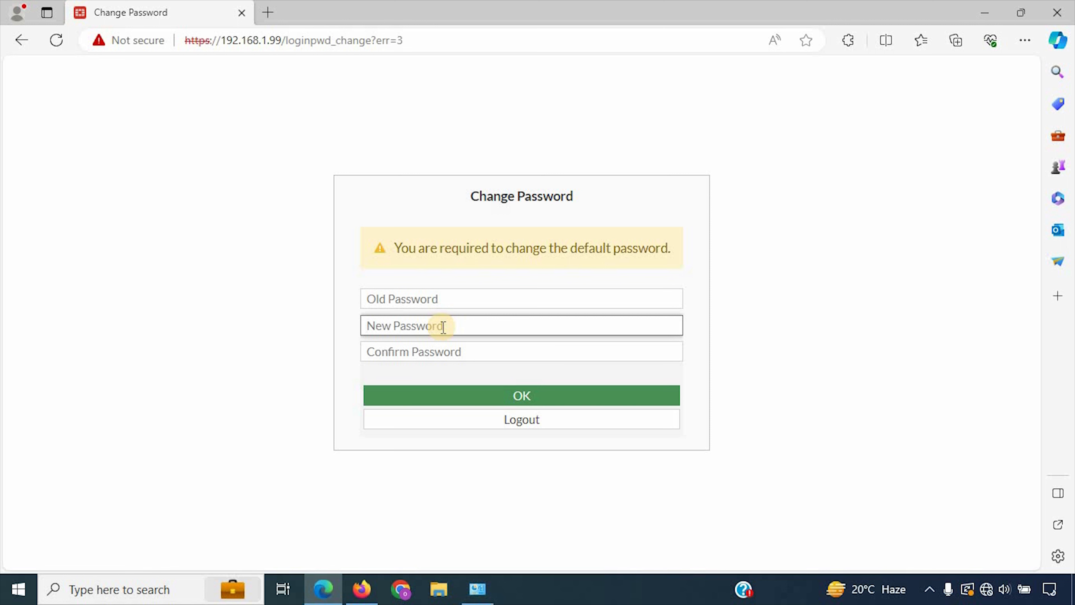
pyautogui.write('a')
pyautogui.press('Tab')
pyautogui.write('aaa')
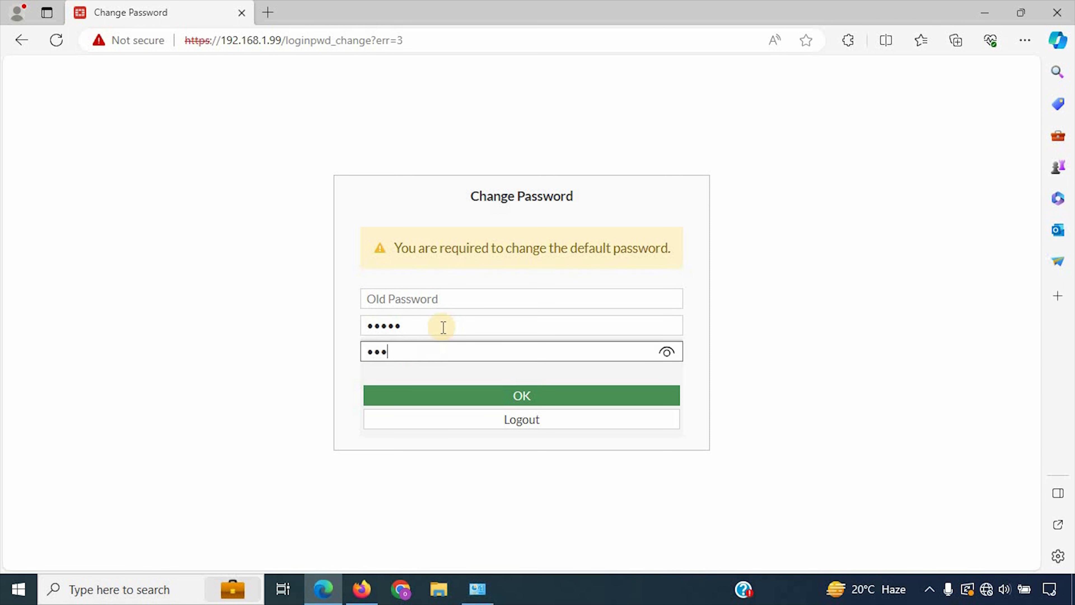
pyautogui.click(424, 396)
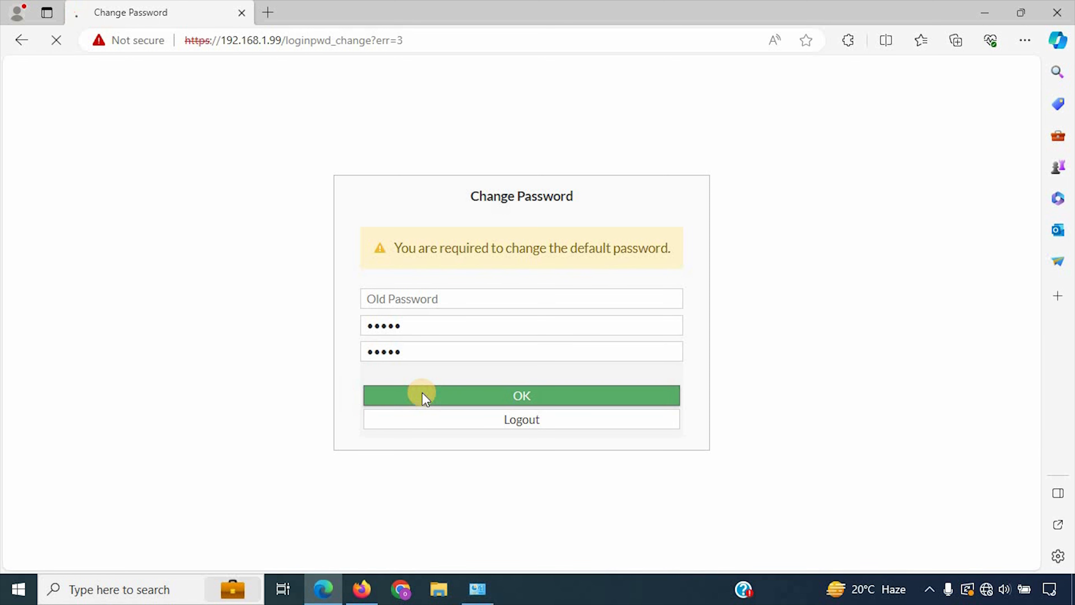
# Step: Log back in as admin with the new password
pyautogui.write('a')
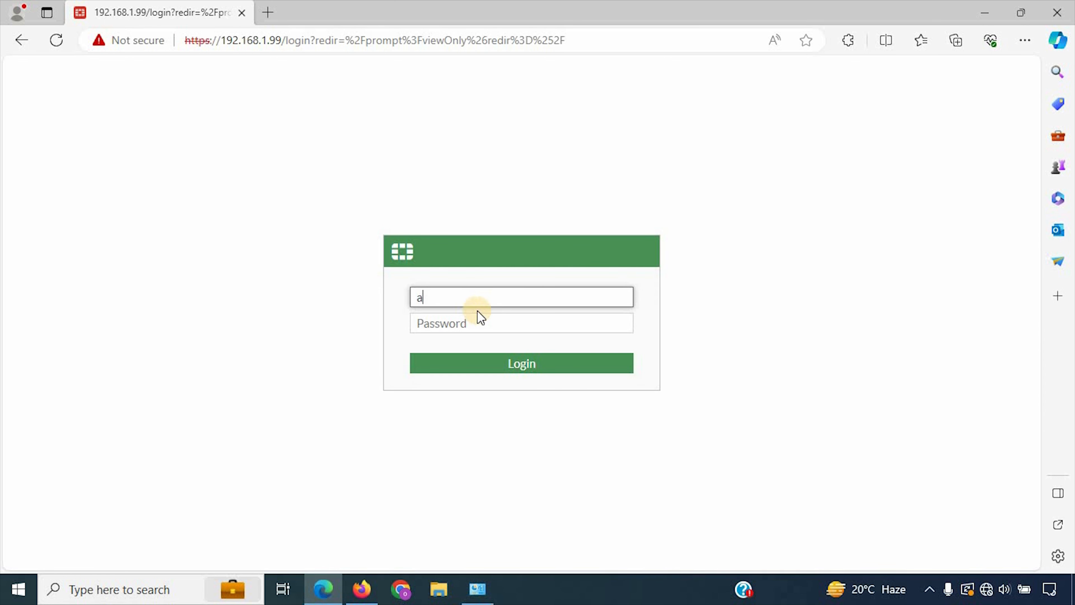
pyautogui.write('dmin')
pyautogui.press('Tab')
pyautogui.write('a')
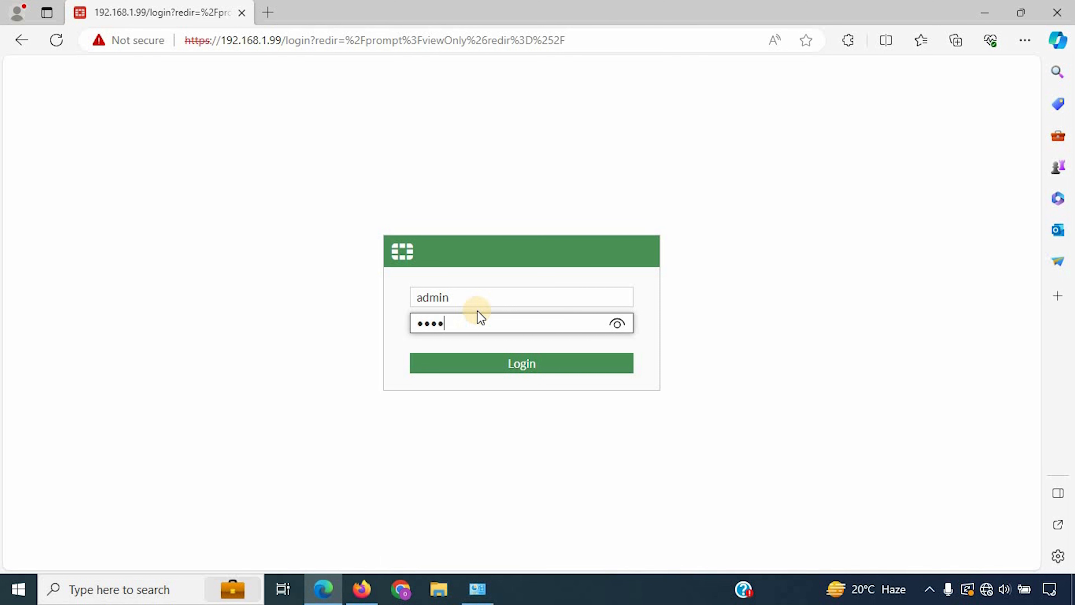
pyautogui.press('BackSpace')
pyautogui.press('BackSpace')
pyautogui.press('BackSpace')
pyautogui.press('BackSpace')
pyautogui.write('a')
pyautogui.press('Return')
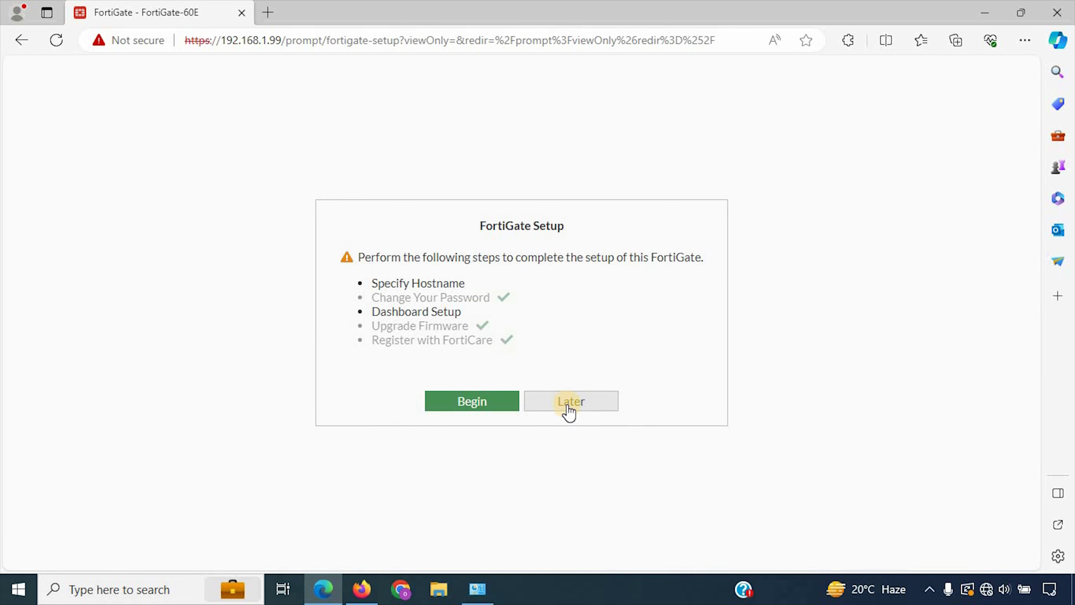
# Step: Choose Later on FortiGate Setup, dismiss the FortiOS 7.0.0 overview, and scroll the Status dashboard
pyautogui.click(570, 402)
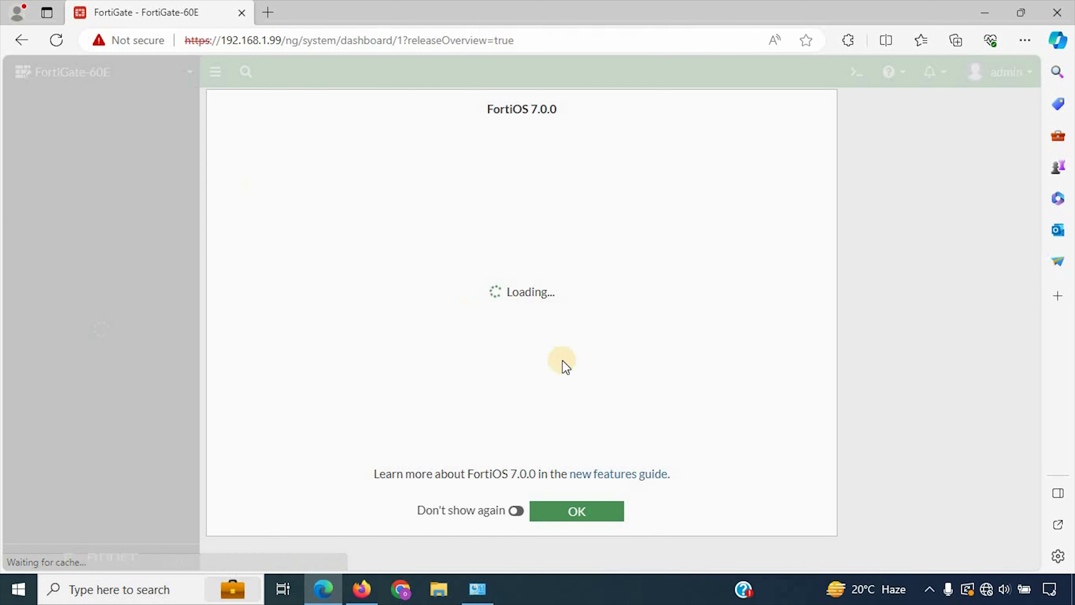
pyautogui.click(611, 507)
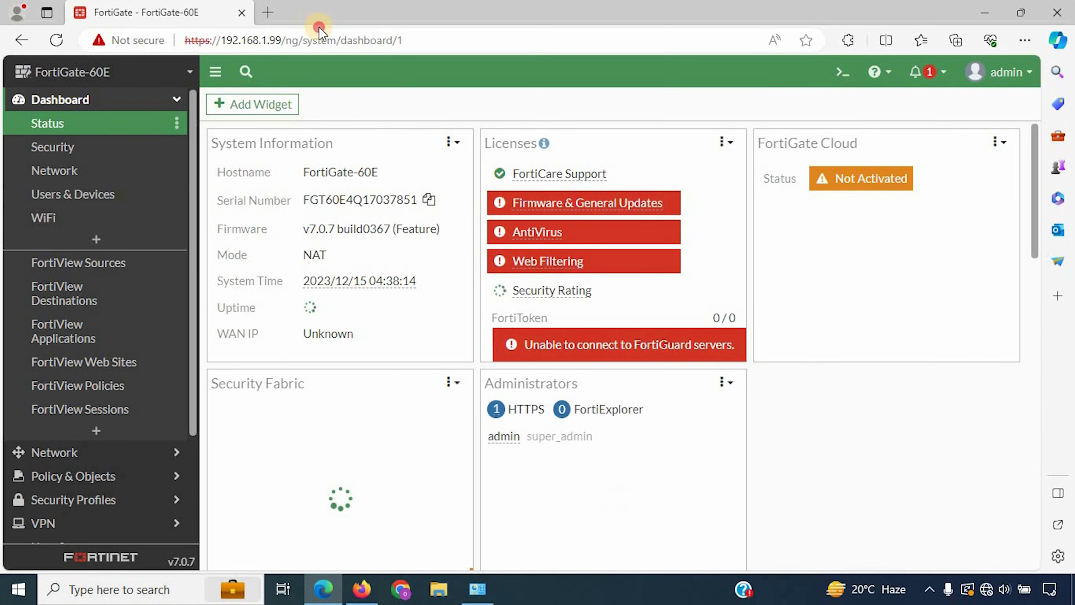
pyautogui.moveTo(319, 24); pyautogui.dragTo(324, 4)
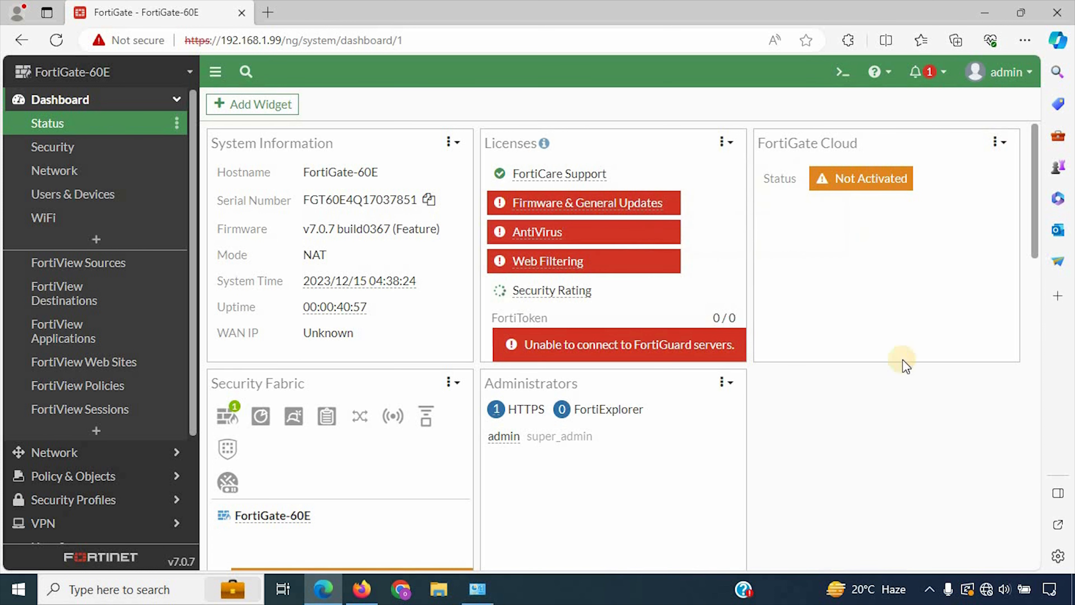
pyautogui.scroll(-1, 612, 379)
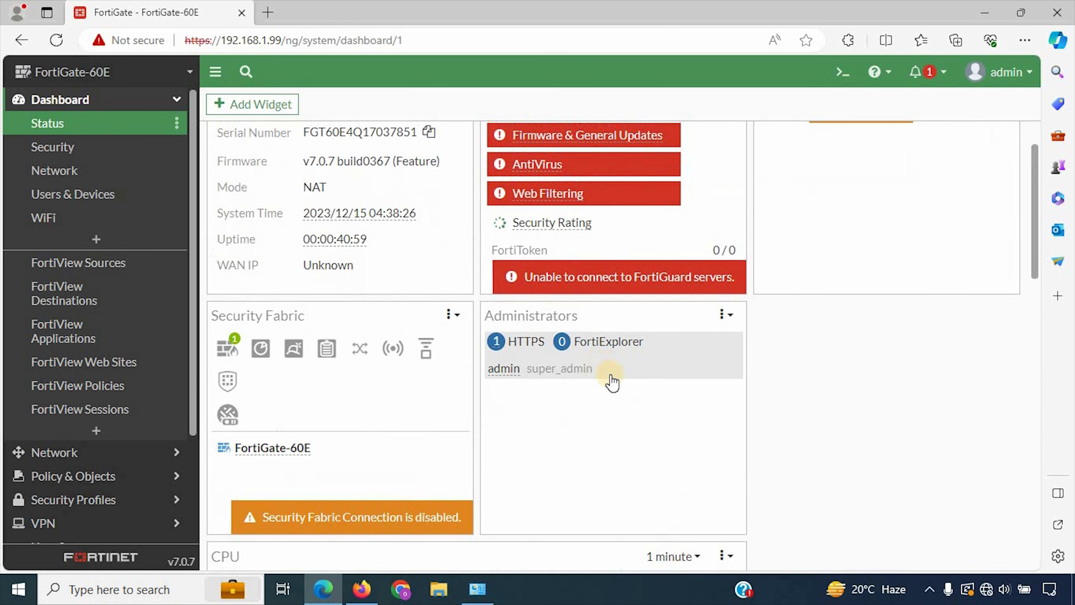
pyautogui.scroll(-9, 523, 216)
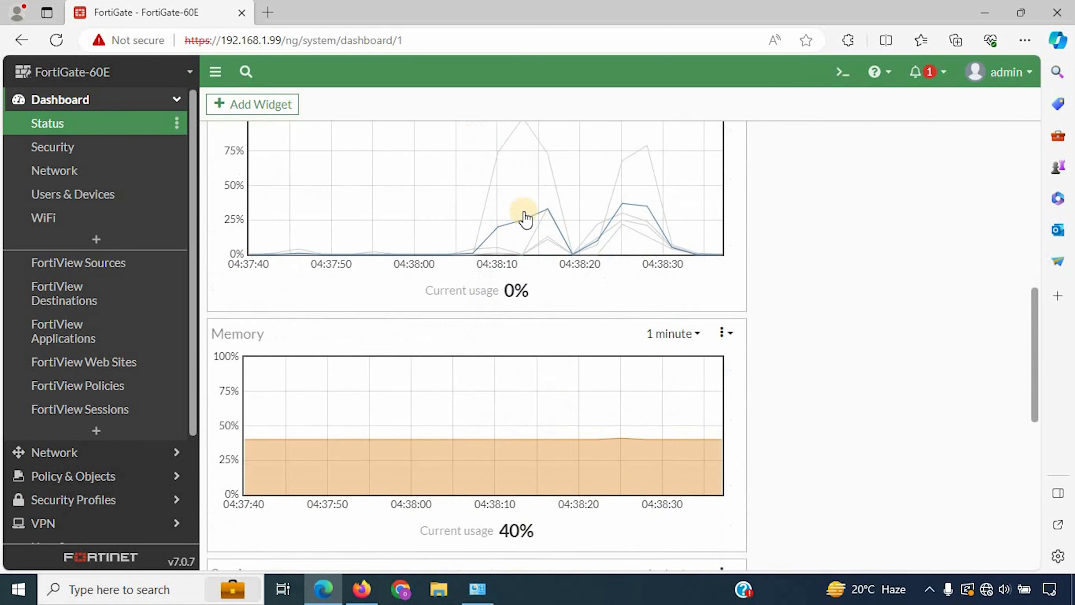
pyautogui.scroll(-6, 578, 339)
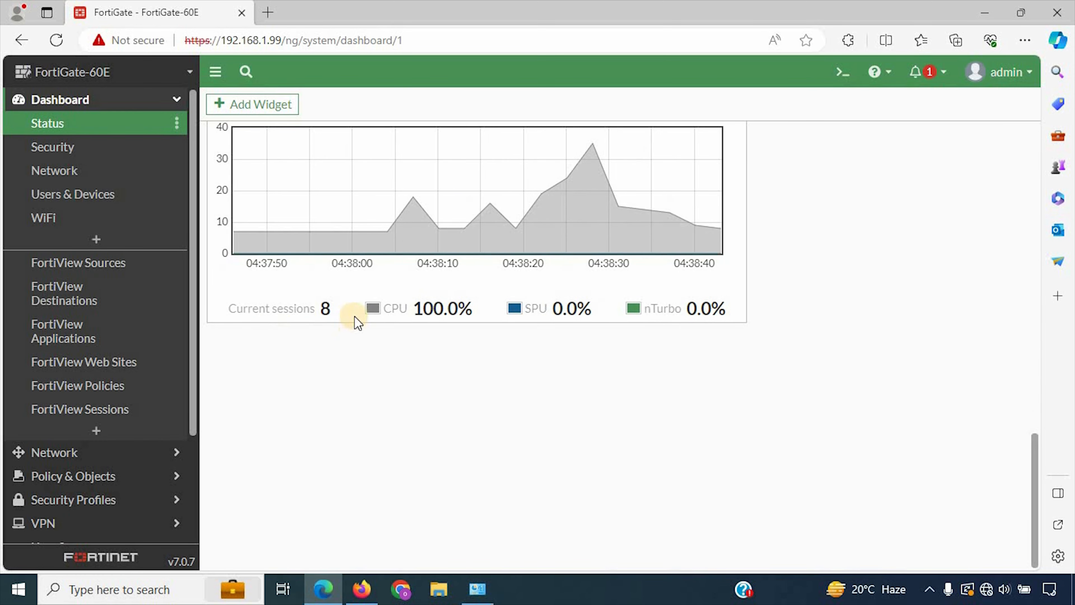
pyautogui.scroll(15, 357, 321)
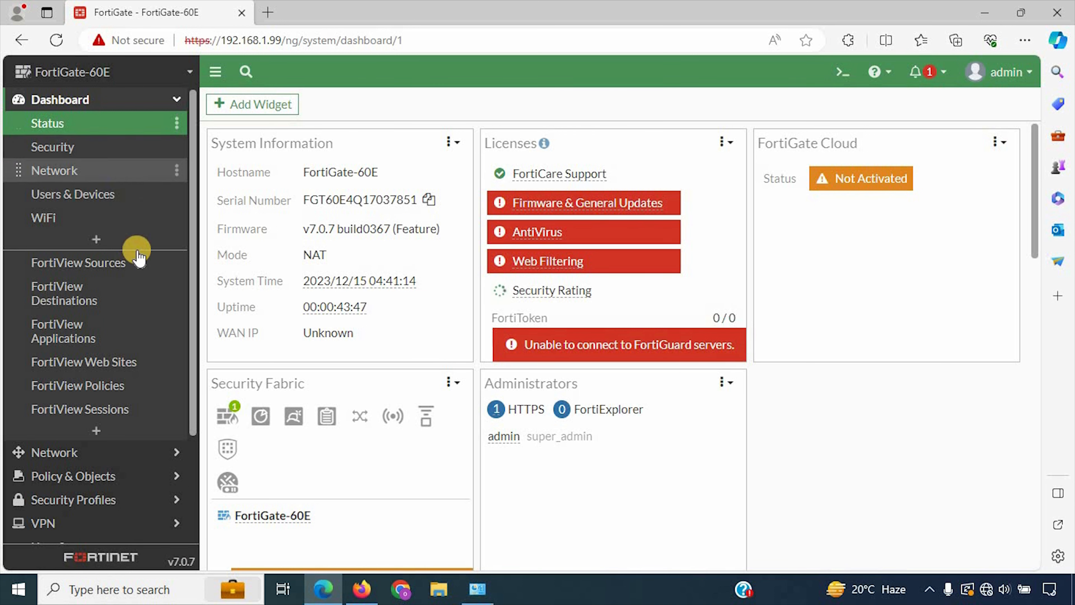
# Step: Collapse the Dashboard menu and open the admin menu's System > Configuration options
pyautogui.click(104, 100)
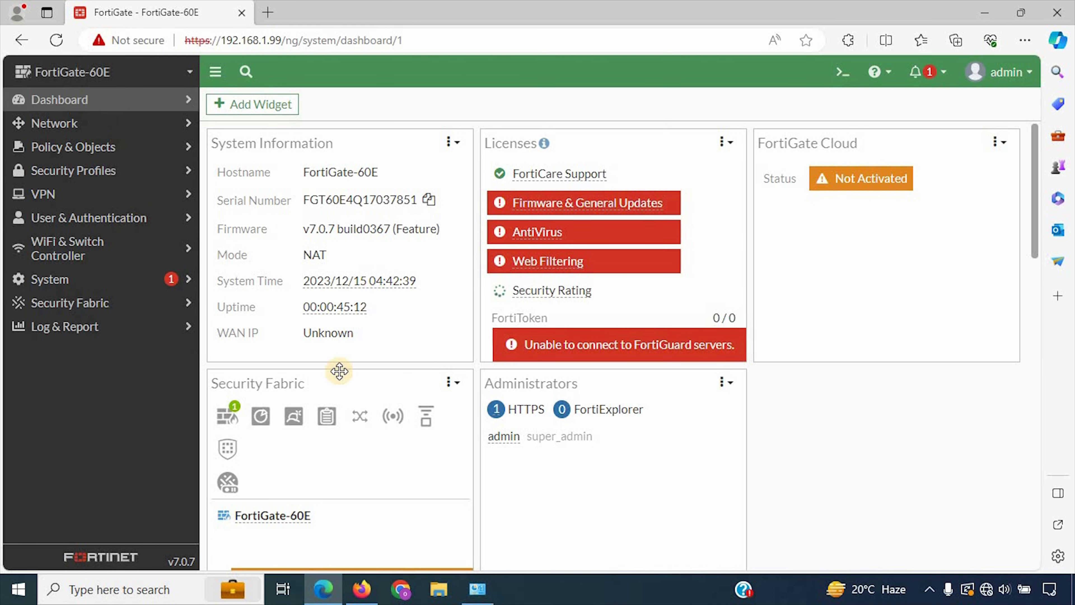
pyautogui.click(1024, 76)
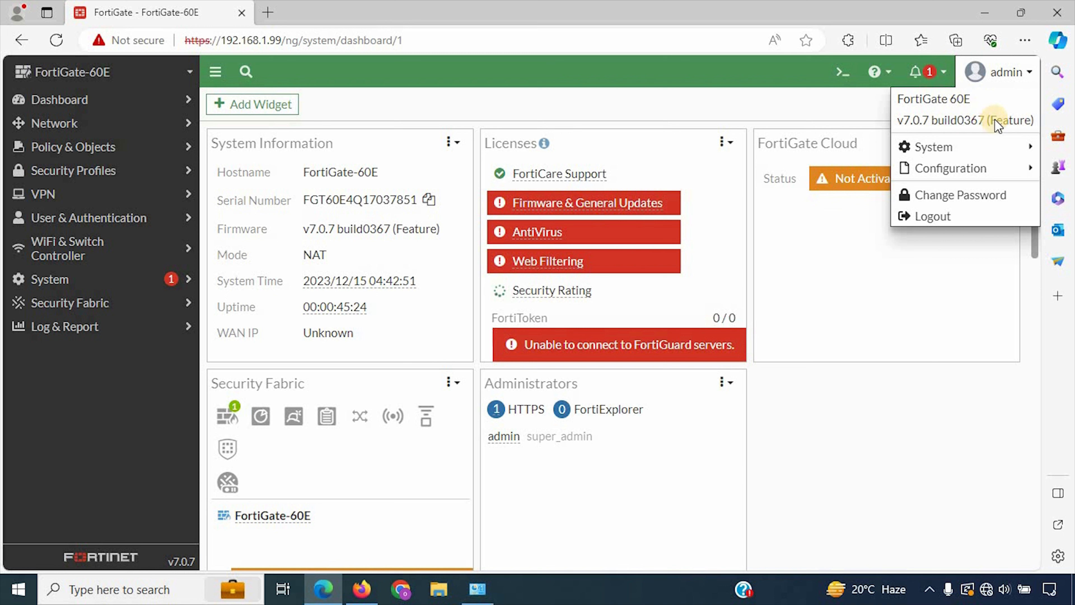
pyautogui.moveTo(997, 145)
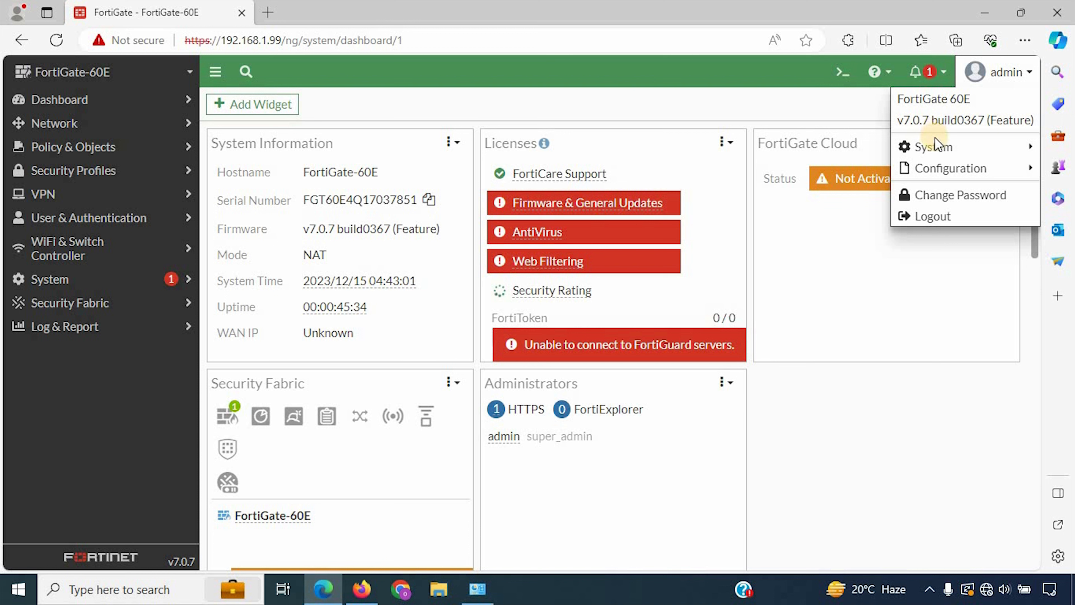
pyautogui.moveTo(948, 154)
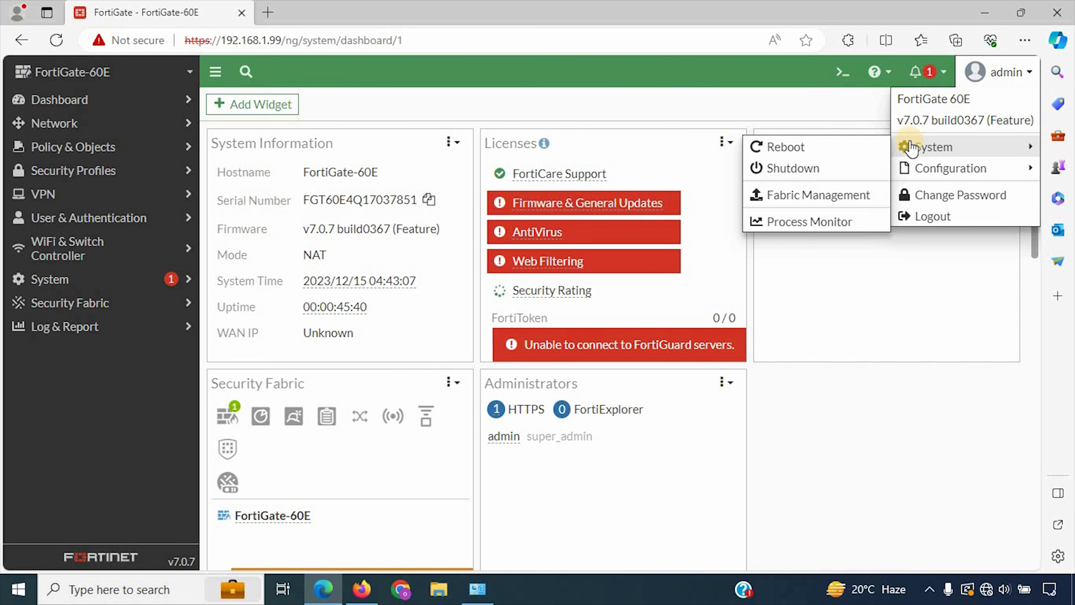
pyautogui.moveTo(934, 173)
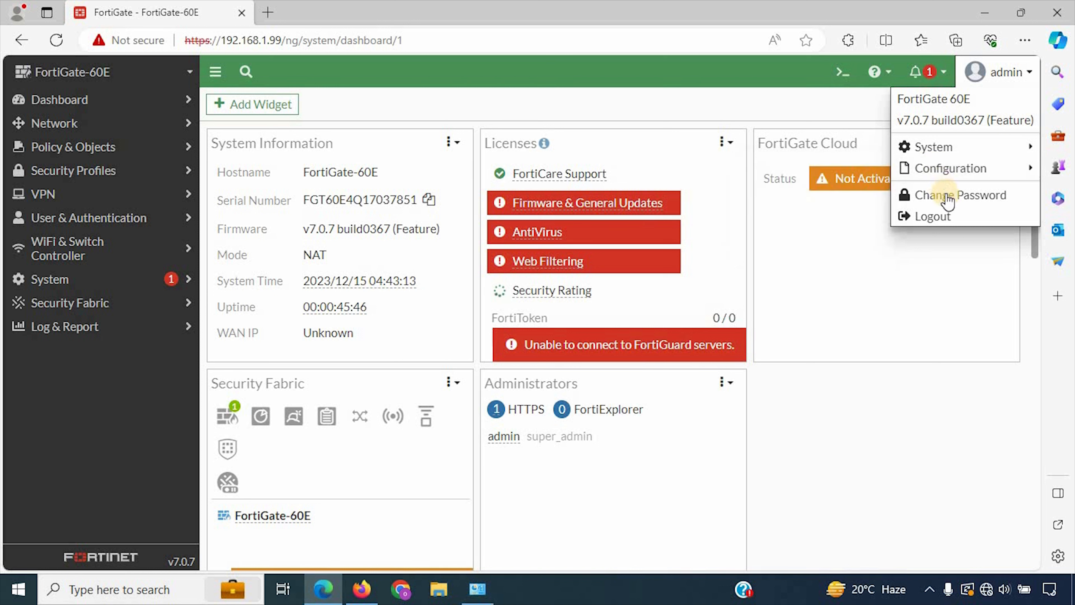
# Step: Close the admin menu and look over the Status dashboard's system information
pyautogui.click(579, 97)
pyautogui.scroll(-5, 365, 492)
pyautogui.scroll(-20, 365, 493)
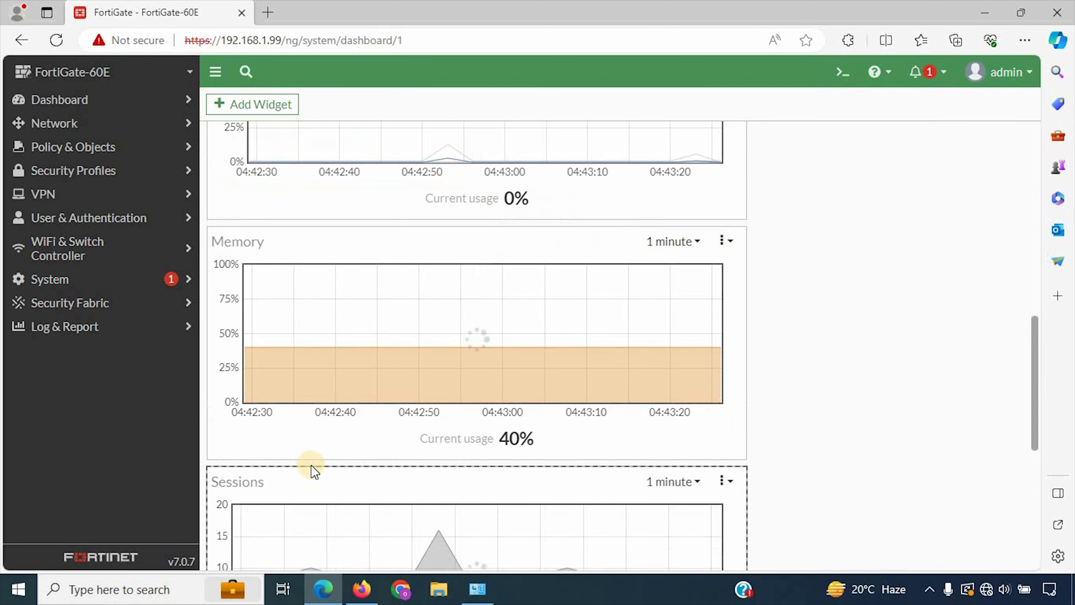
pyautogui.scroll(12, 336, 456)
pyautogui.scroll(10, 330, 465)
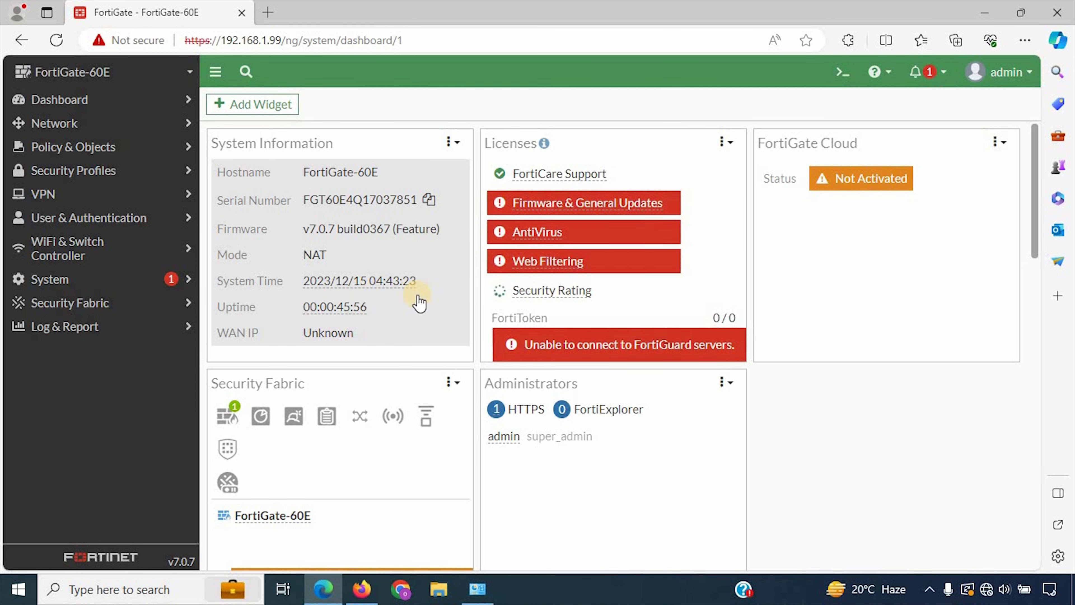
pyautogui.moveTo(410, 293)
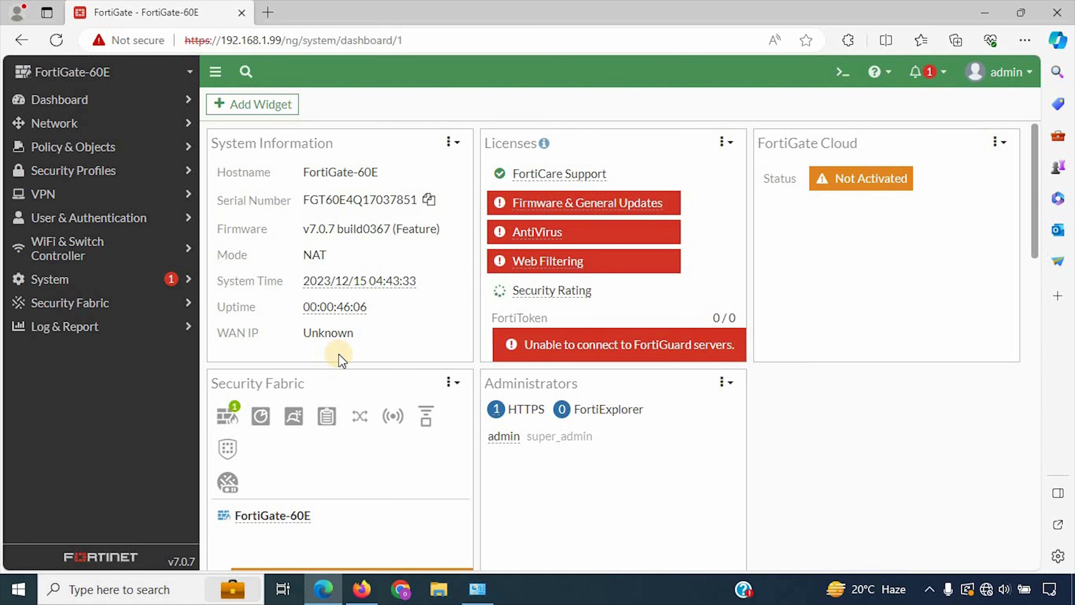
# Step: In System > Settings, change the administrator idle timeout from 5 to 480 minutes and apply
pyautogui.click(128, 280)
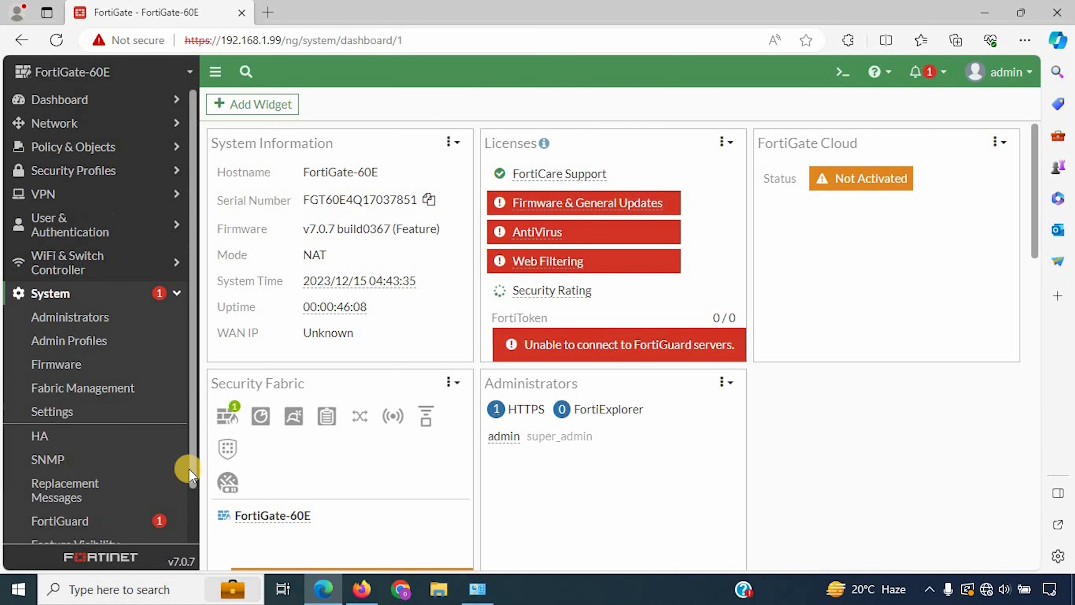
pyautogui.click(84, 410)
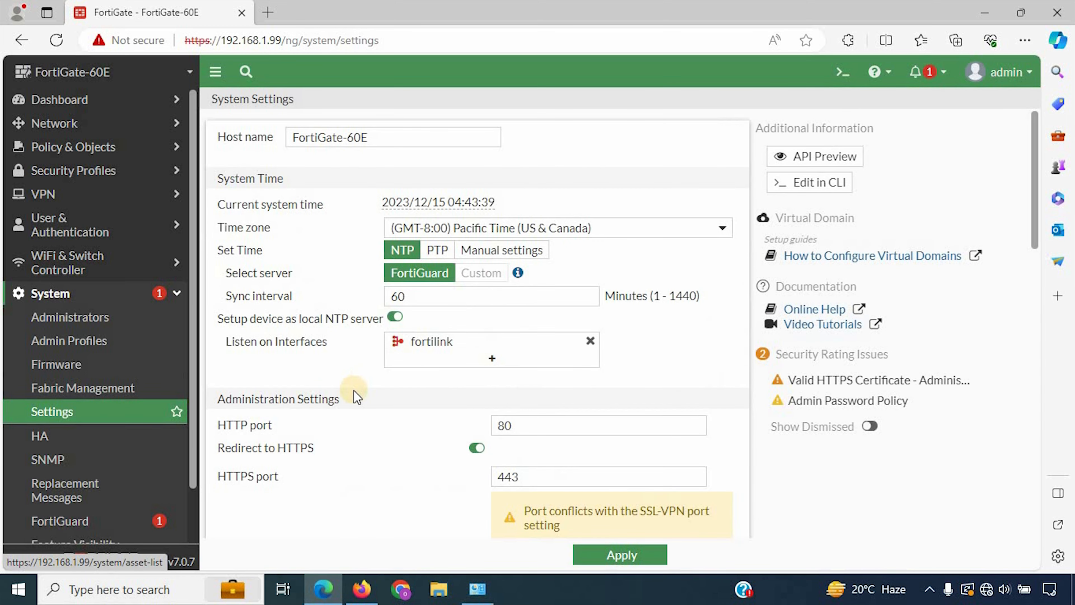
pyautogui.scroll(-5, 353, 390)
pyautogui.scroll(-12, 353, 390)
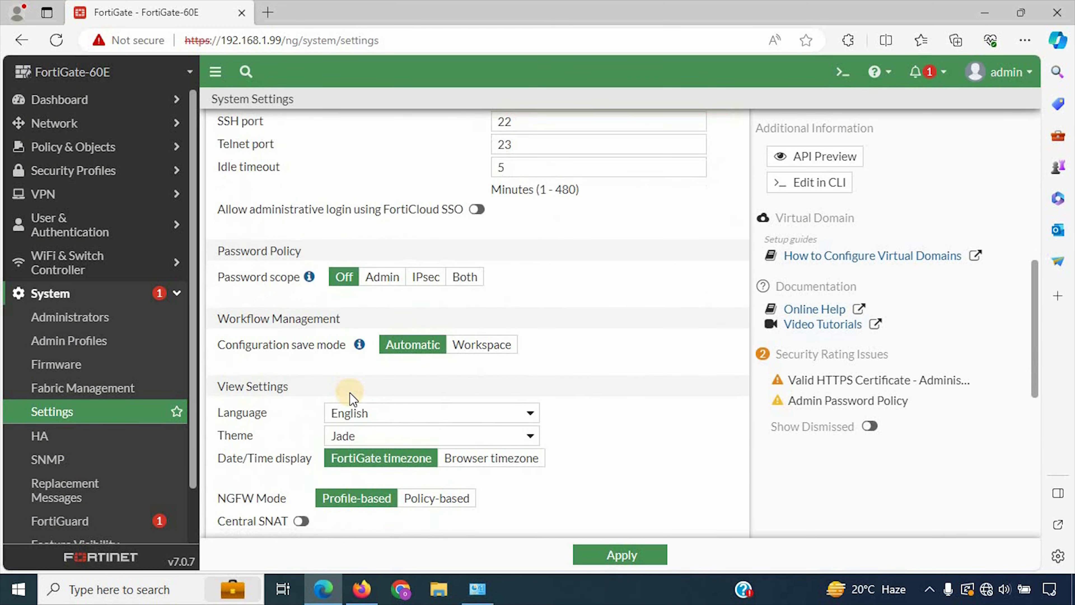
pyautogui.scroll(-2, 330, 394)
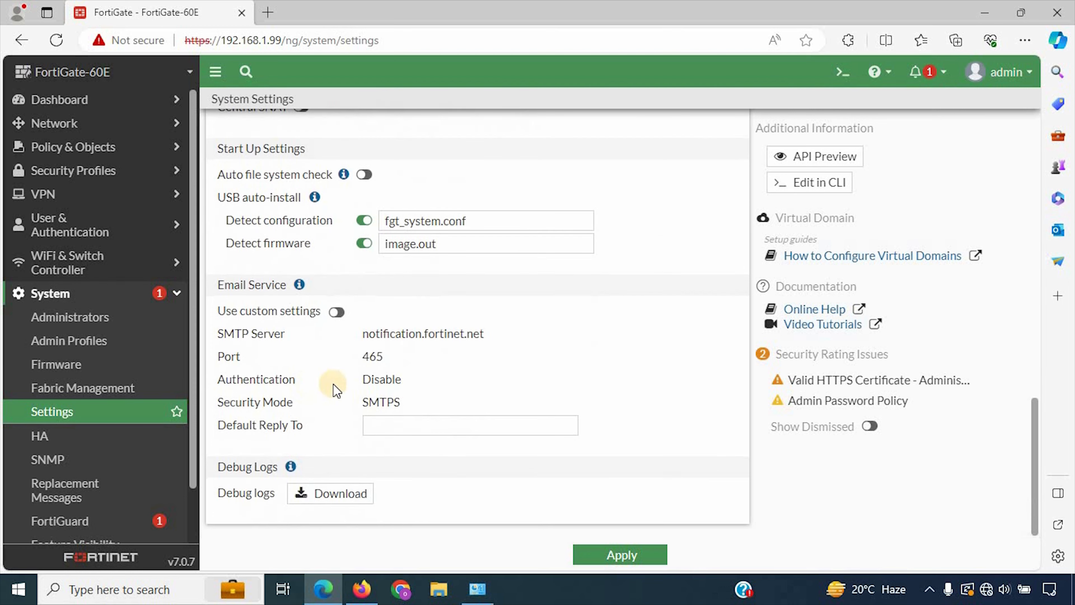
pyautogui.scroll(8, 365, 400)
pyautogui.scroll(3, 364, 396)
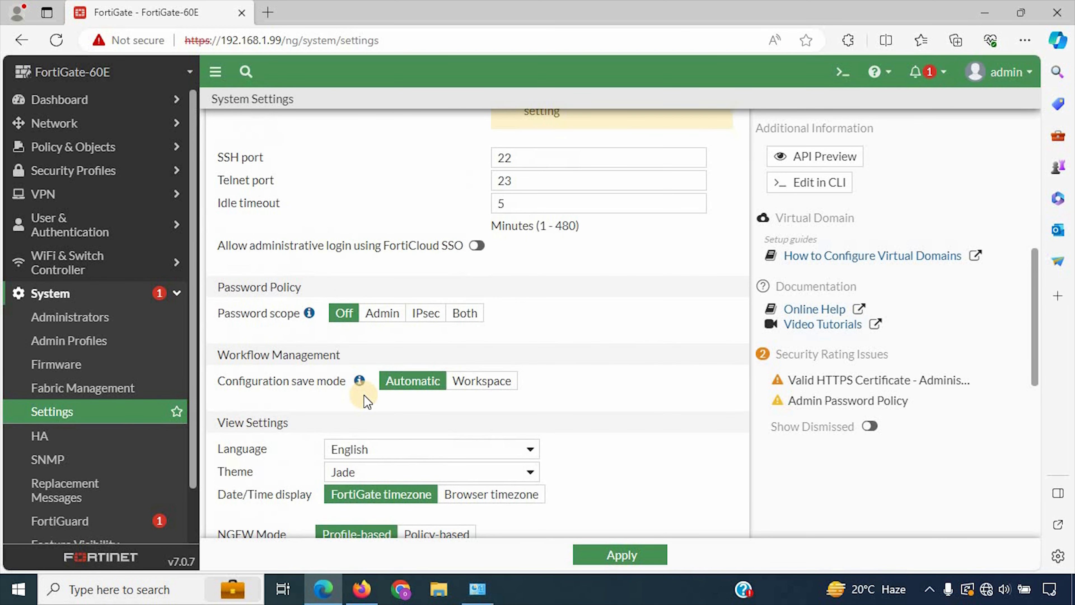
pyautogui.doubleClick(537, 207)
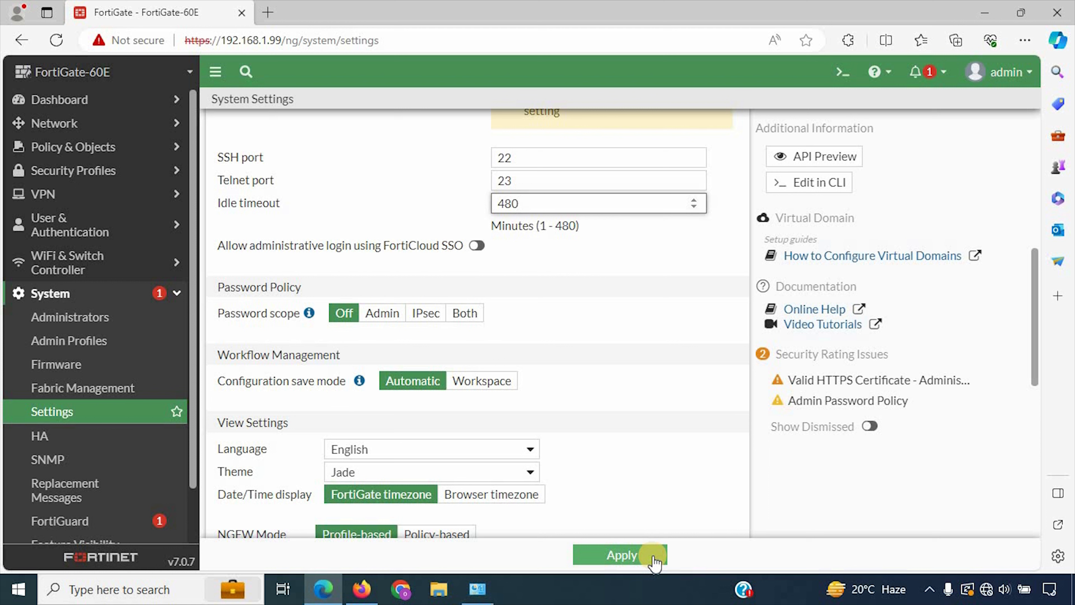
pyautogui.click(654, 558)
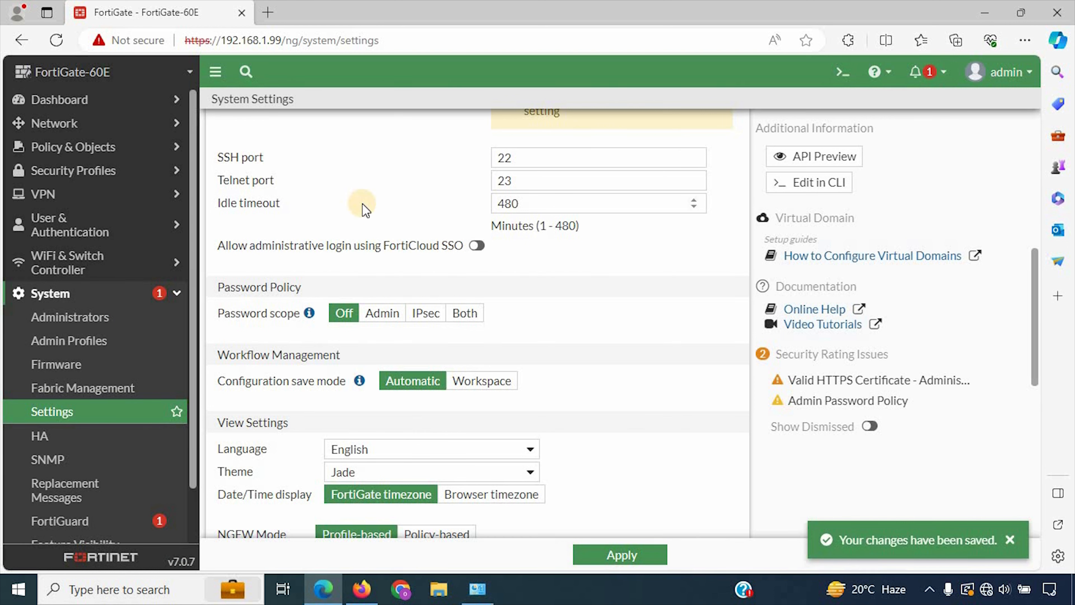
# Step: Open the internal hardware switch interface for editing from Network > Interfaces
pyautogui.click(110, 123)
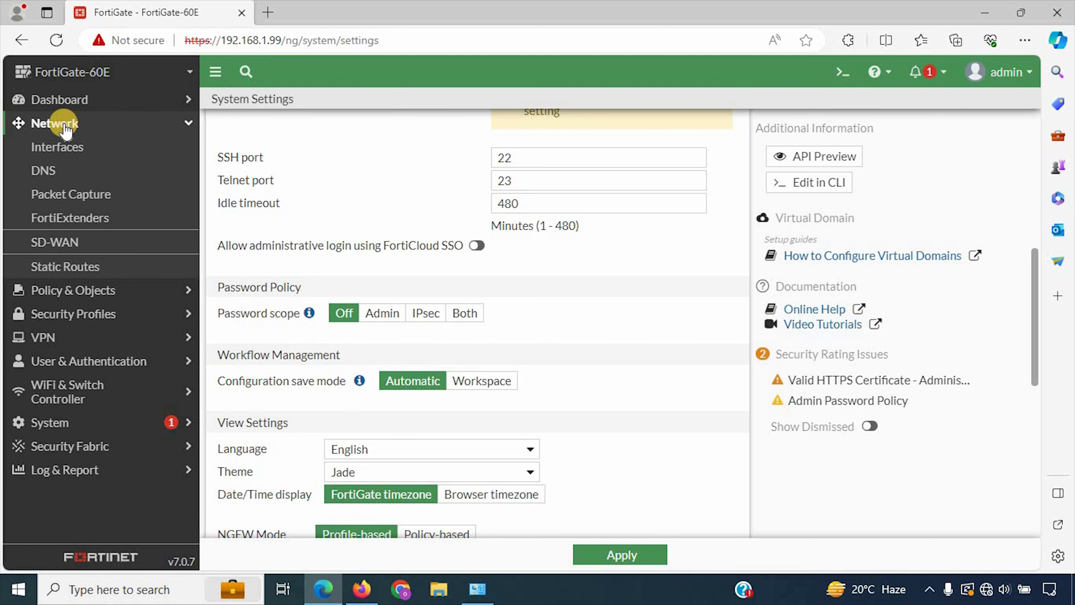
pyautogui.click(75, 148)
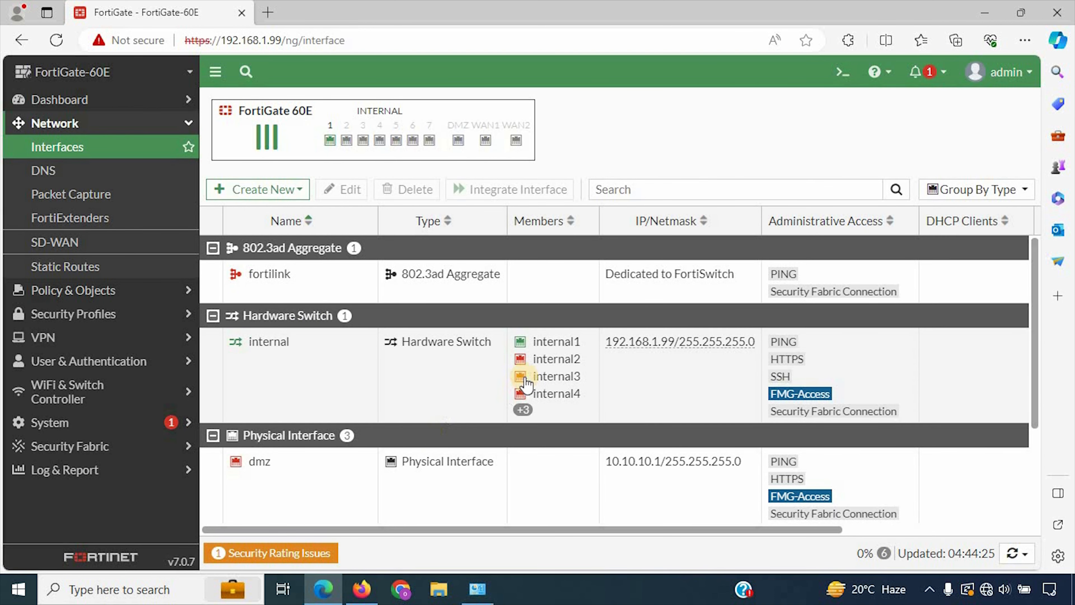
pyautogui.moveTo(522, 411)
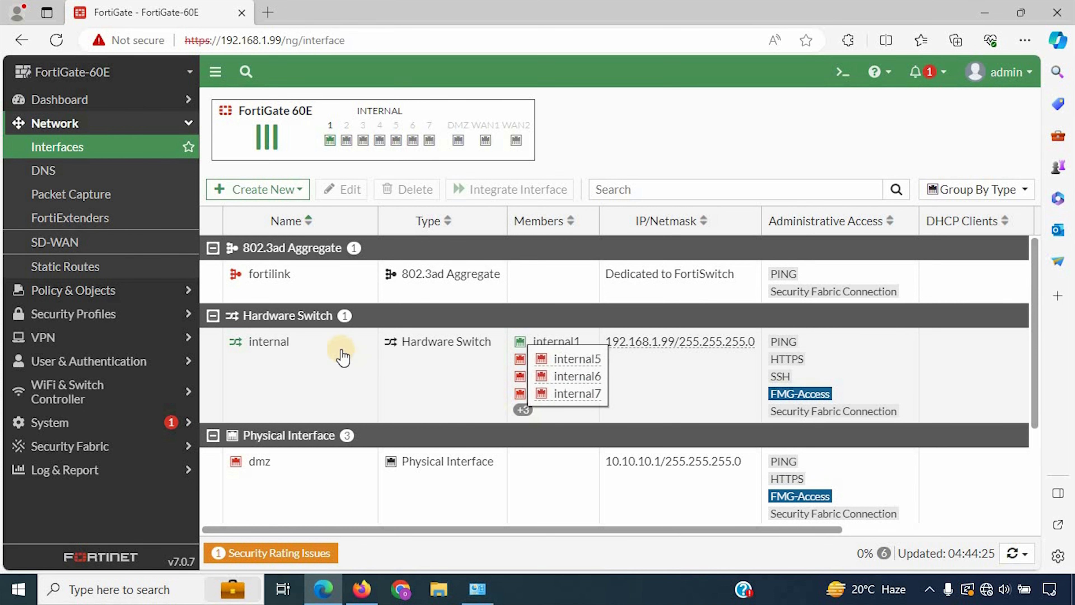
pyautogui.click(277, 343)
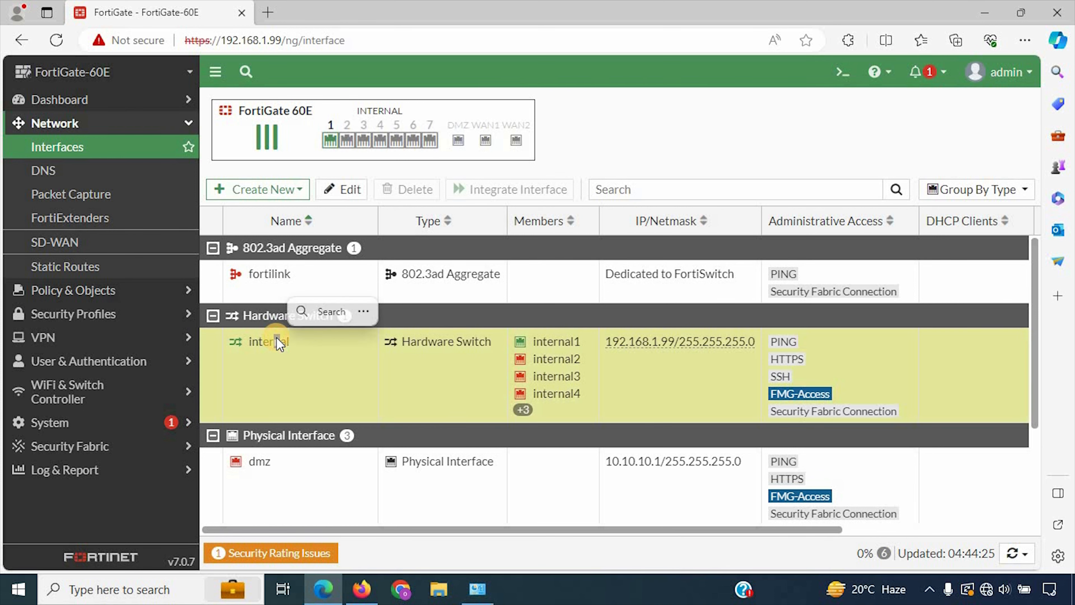
pyautogui.doubleClick(271, 365)
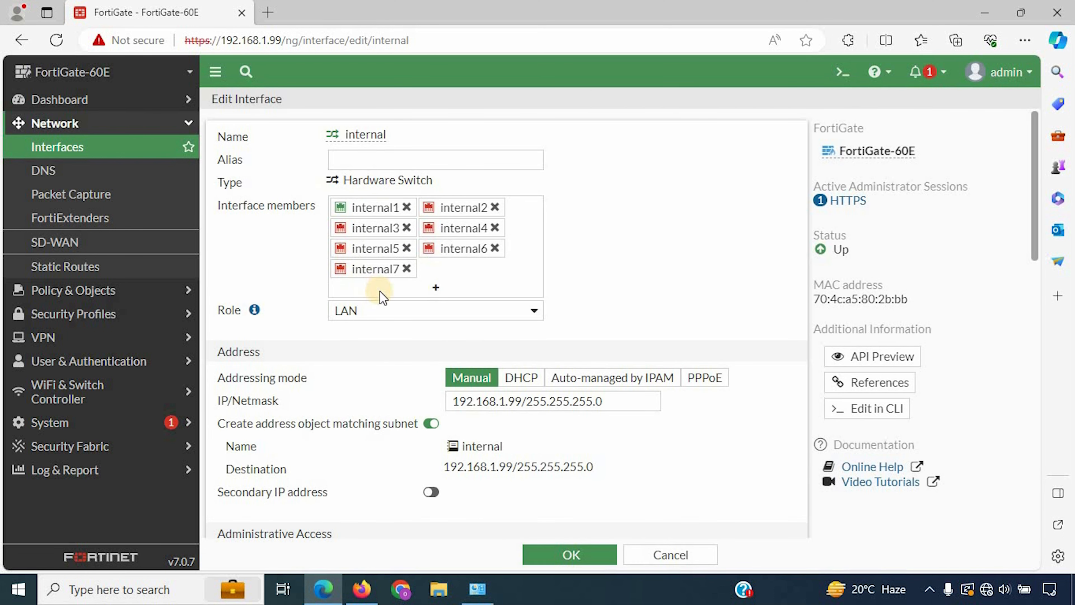
pyautogui.scroll(-2, 377, 290)
pyautogui.scroll(2, 376, 290)
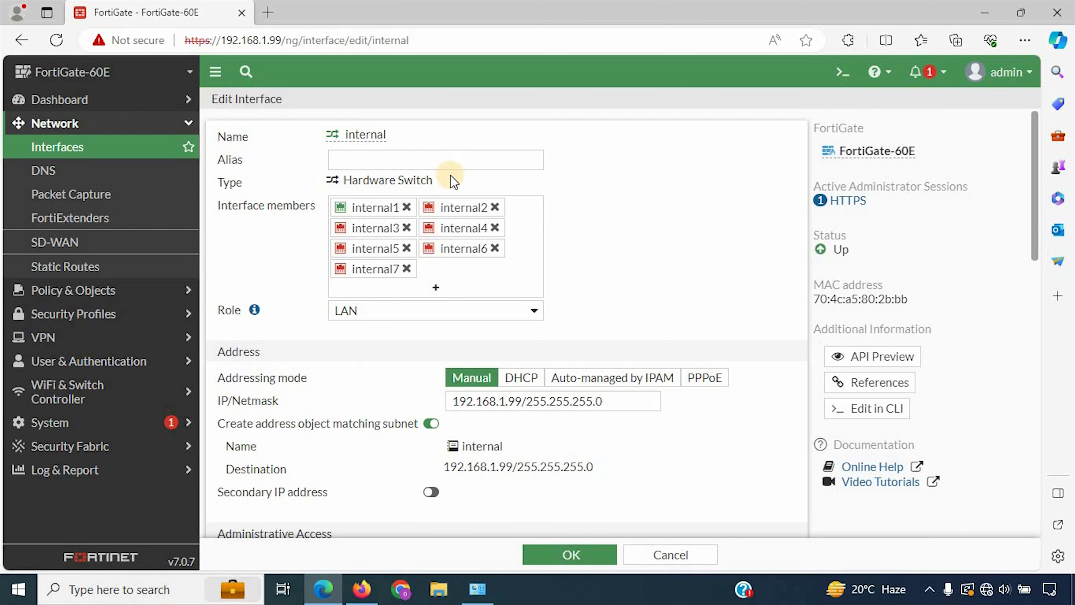
pyautogui.moveTo(452, 180); pyautogui.dragTo(403, 227)
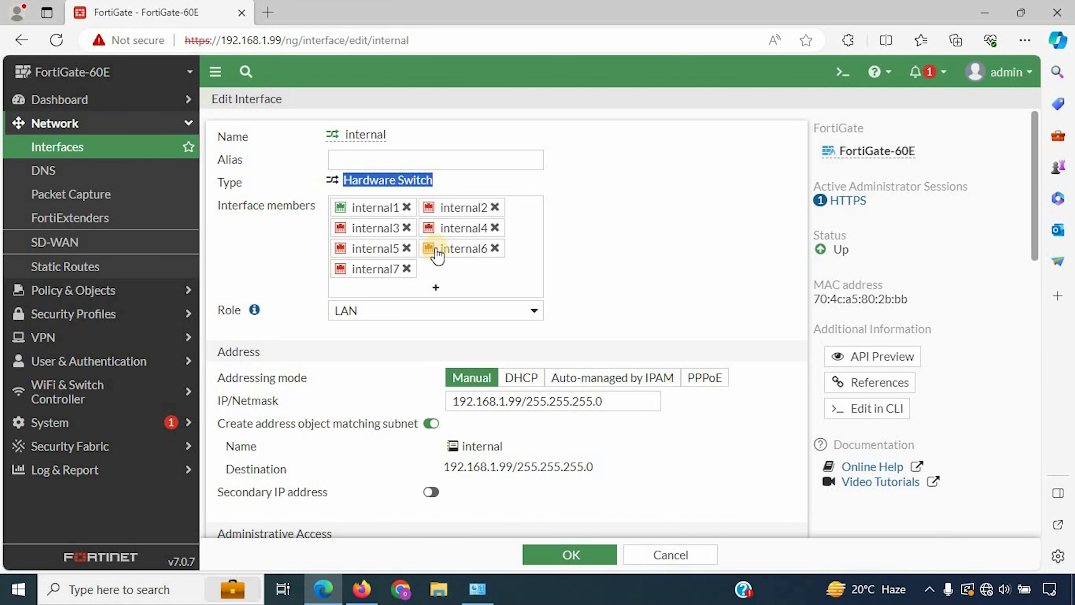
# Step: Remove internal5, internal7, internal6 and internal4 from the switch members
pyautogui.click(408, 248)
pyautogui.click(494, 248)
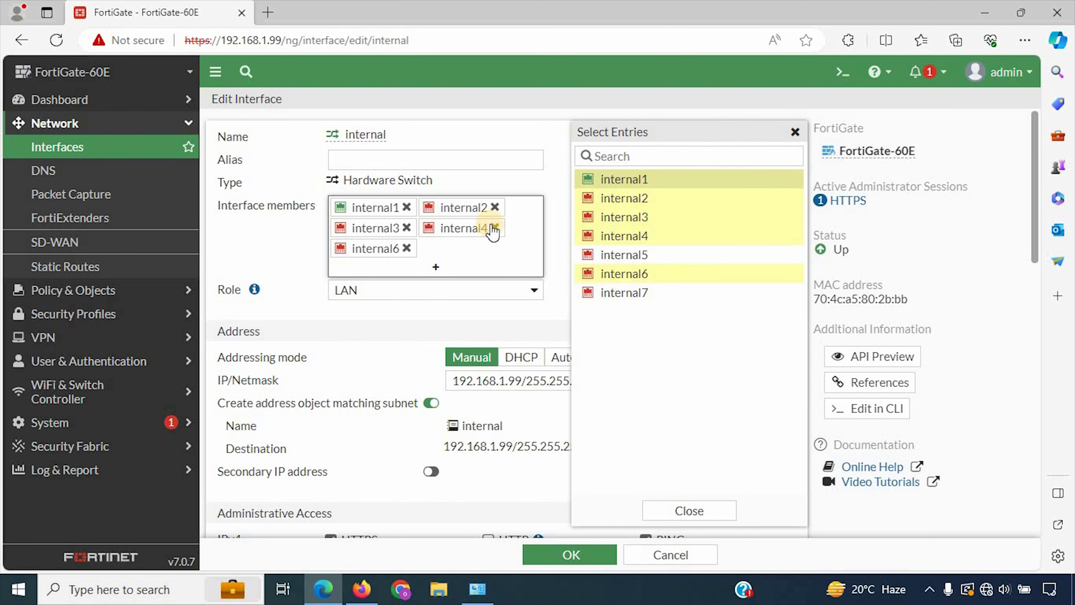
pyautogui.click(407, 248)
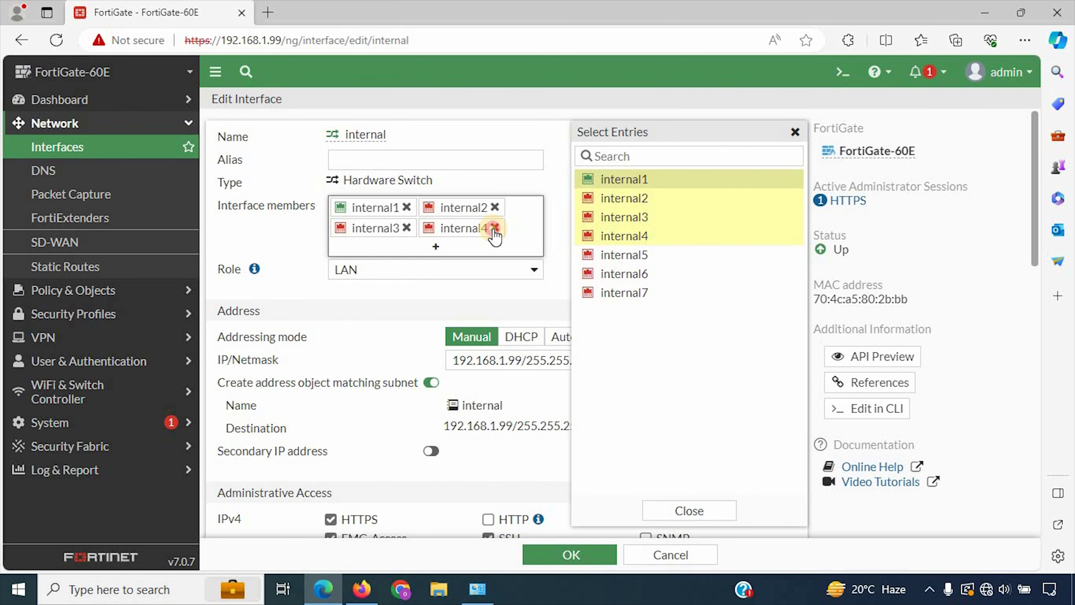
pyautogui.click(495, 229)
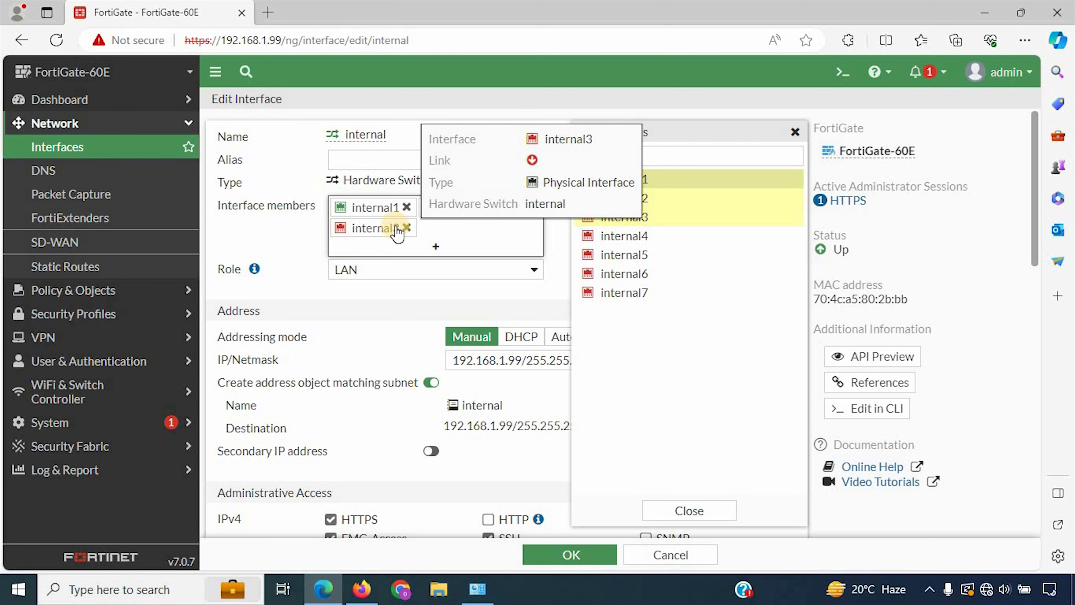
pyautogui.click(706, 511)
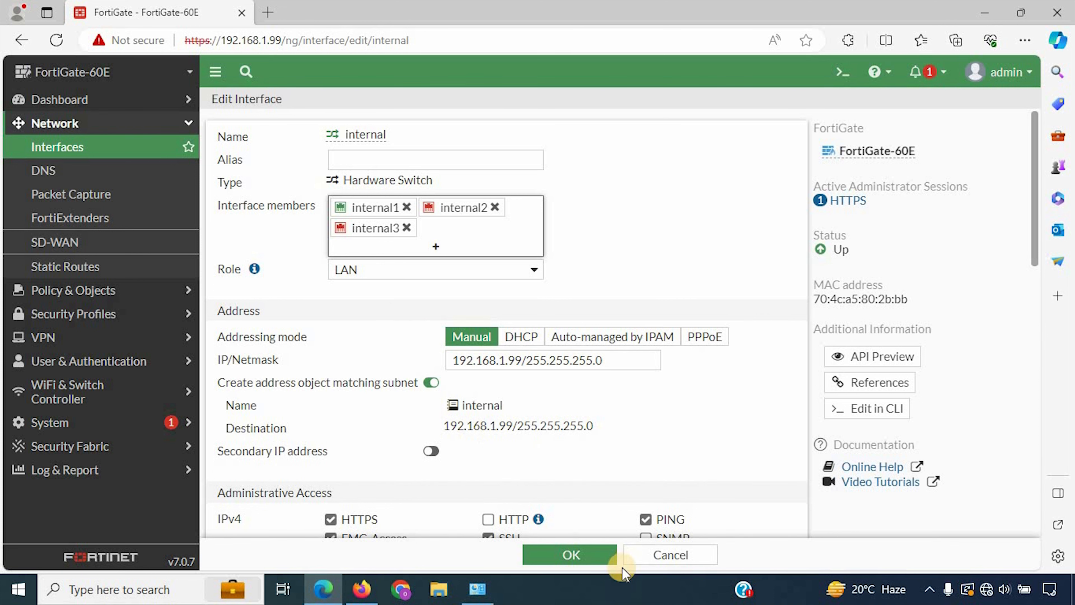
# Step: Save the trimmed internal switch and select internal4 under Physical Interface
pyautogui.click(591, 561)
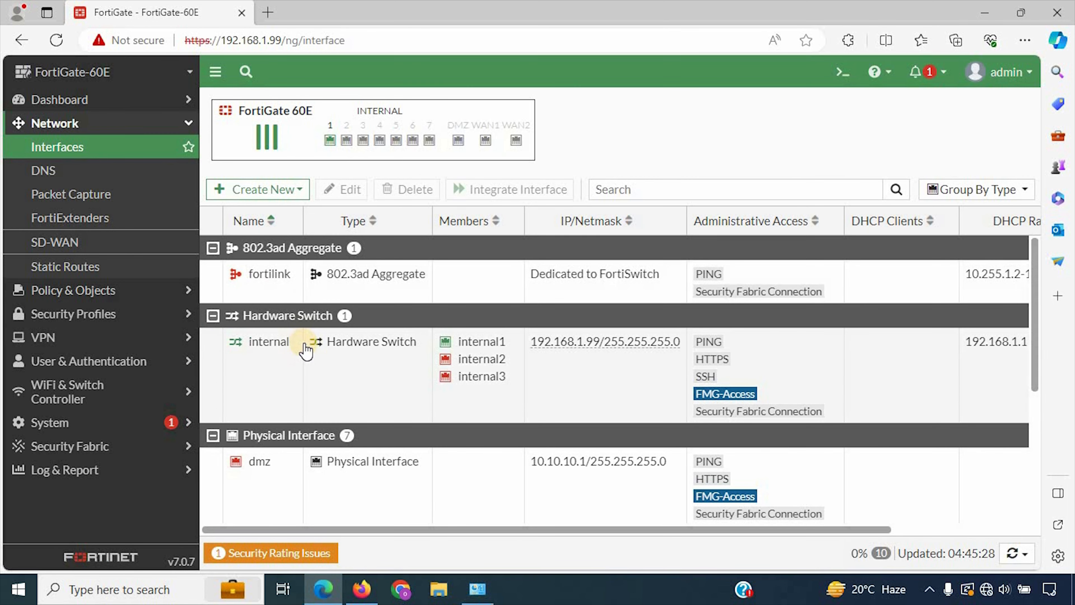
pyautogui.scroll(-2, 307, 347)
pyautogui.scroll(-1, 307, 351)
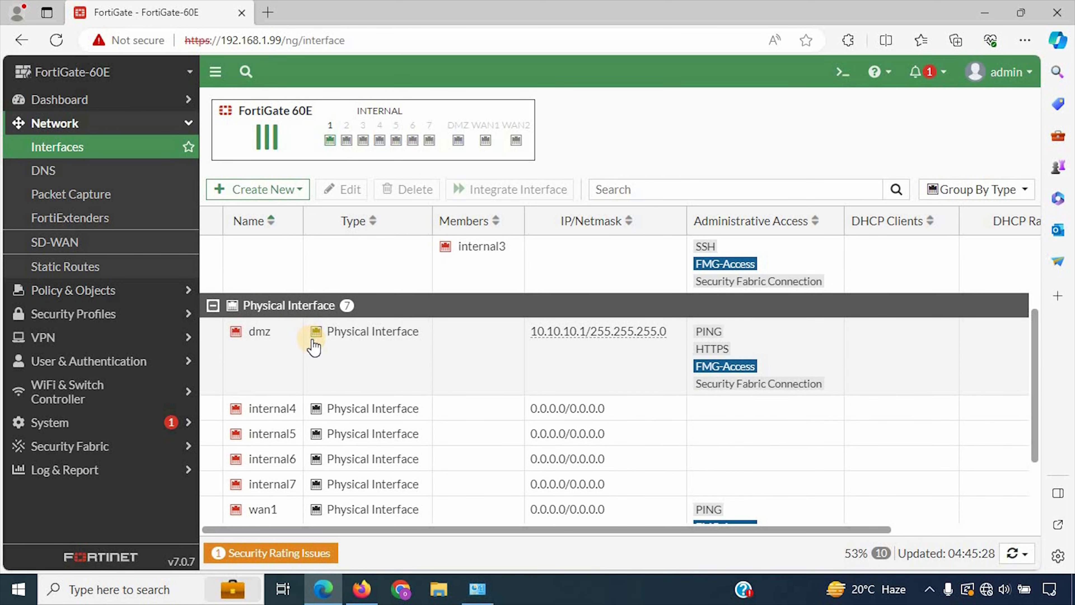
pyautogui.scroll(-1, 314, 347)
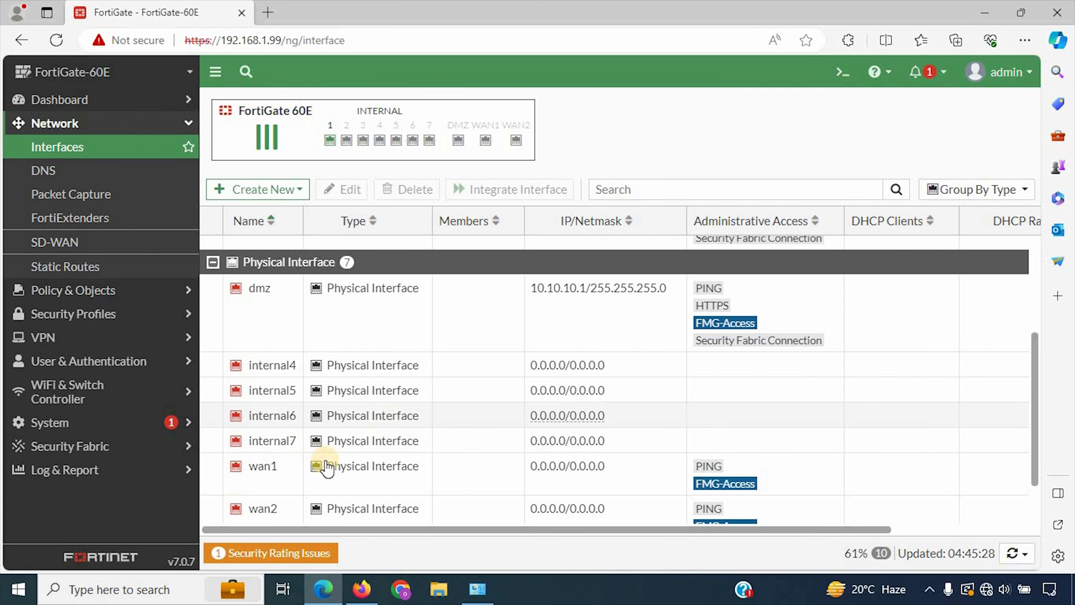
pyautogui.scroll(-1, 332, 461)
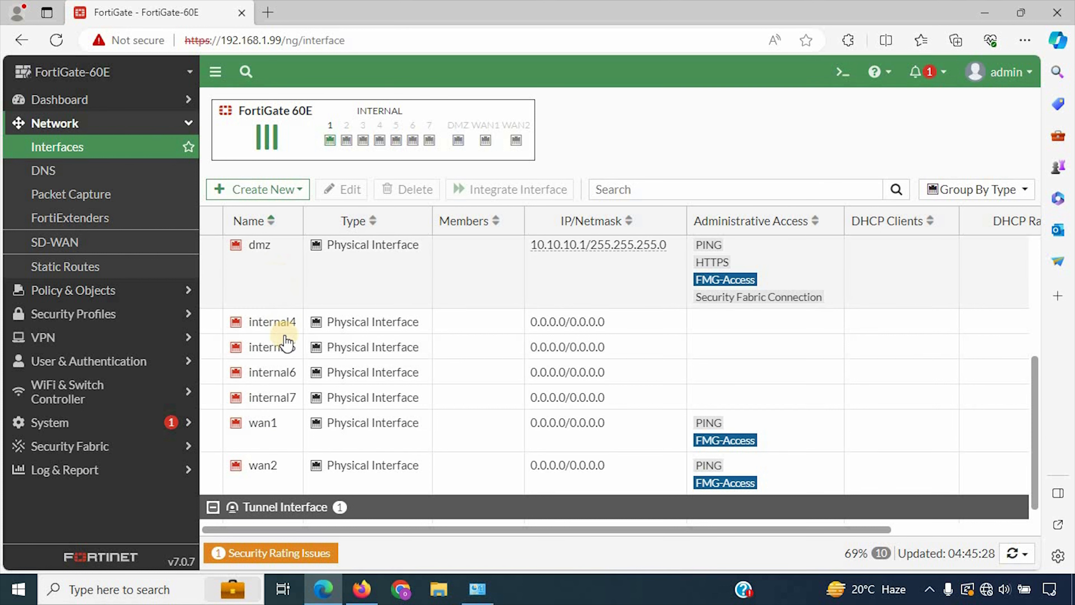
pyautogui.scroll(1, 292, 296)
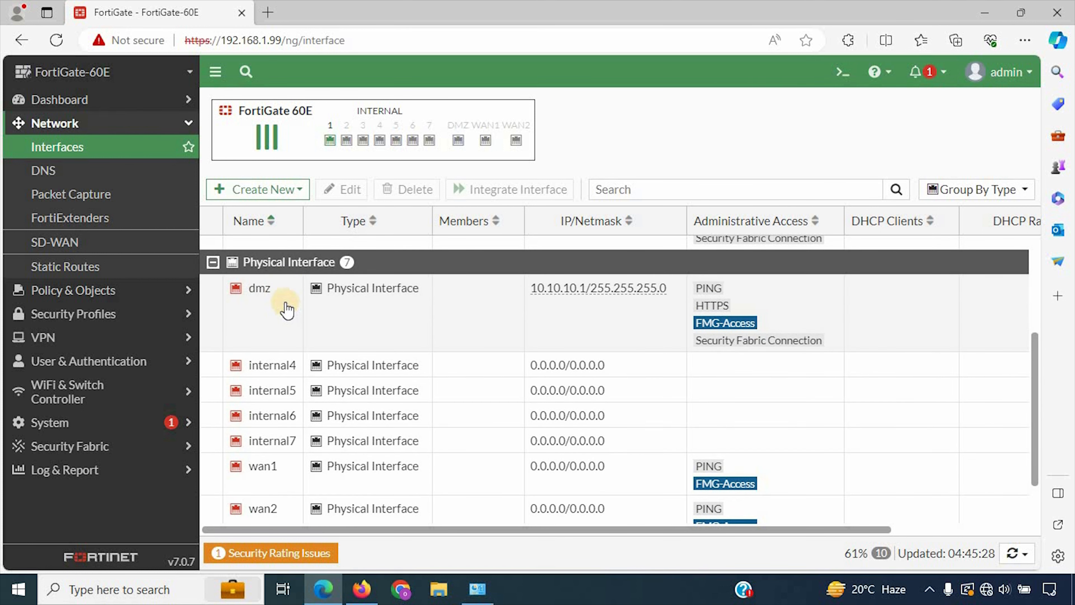
pyautogui.scroll(-1, 287, 309)
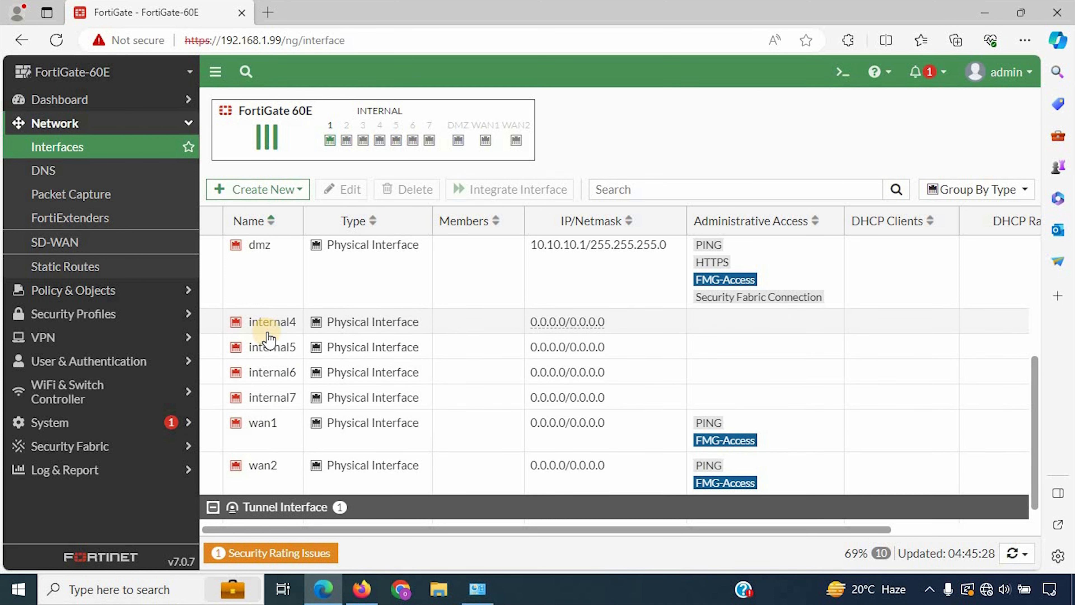
pyautogui.scroll(1, 258, 317)
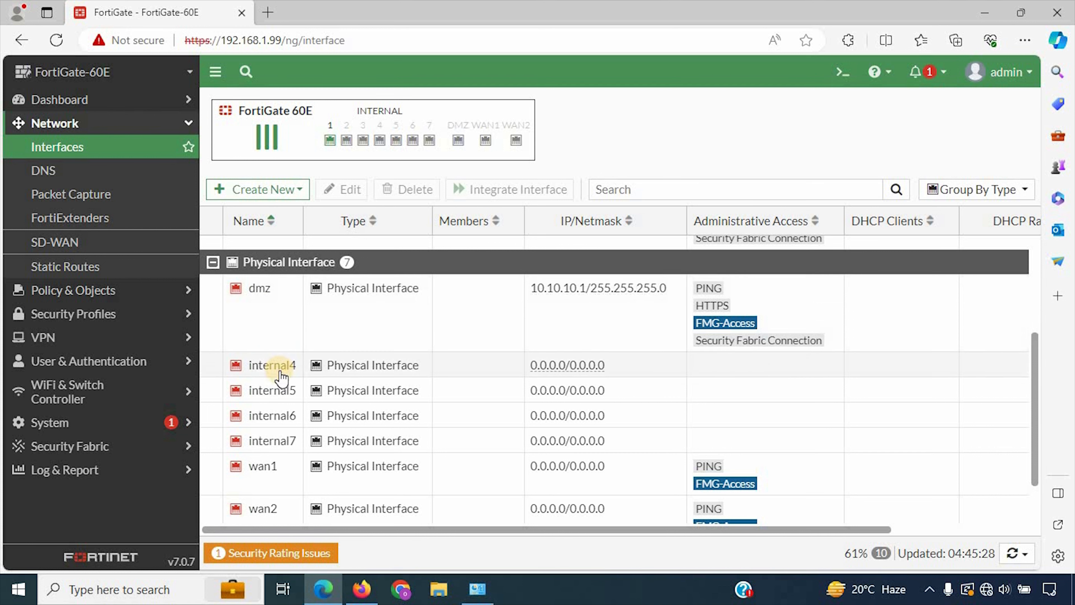
pyautogui.click(280, 374)
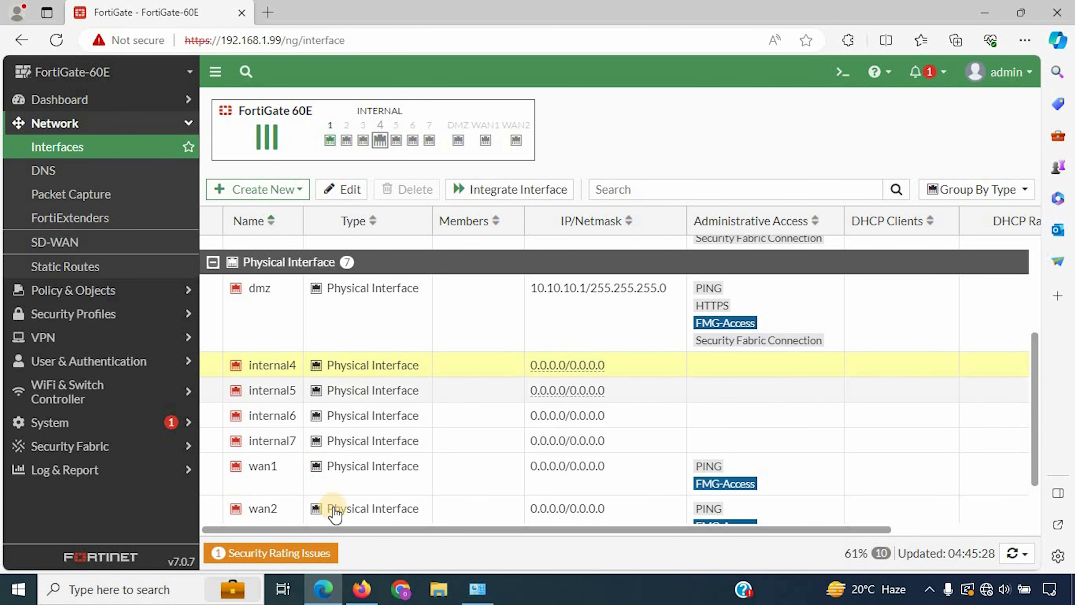
# Step: Give internal4 the alias WAN-xyz and the WAN role
pyautogui.doubleClick(282, 366)
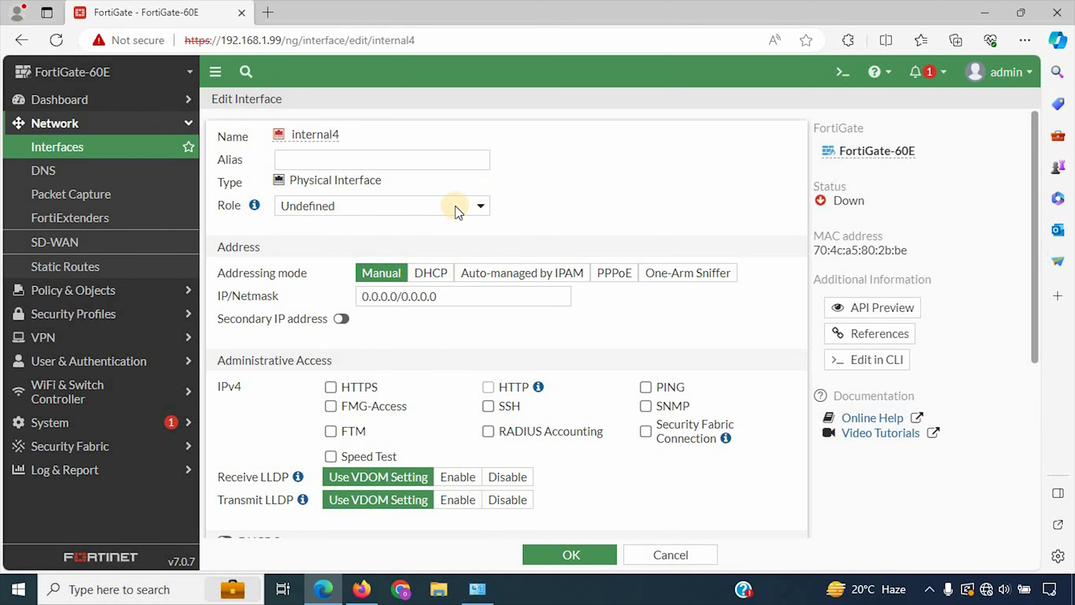
pyautogui.click(292, 161)
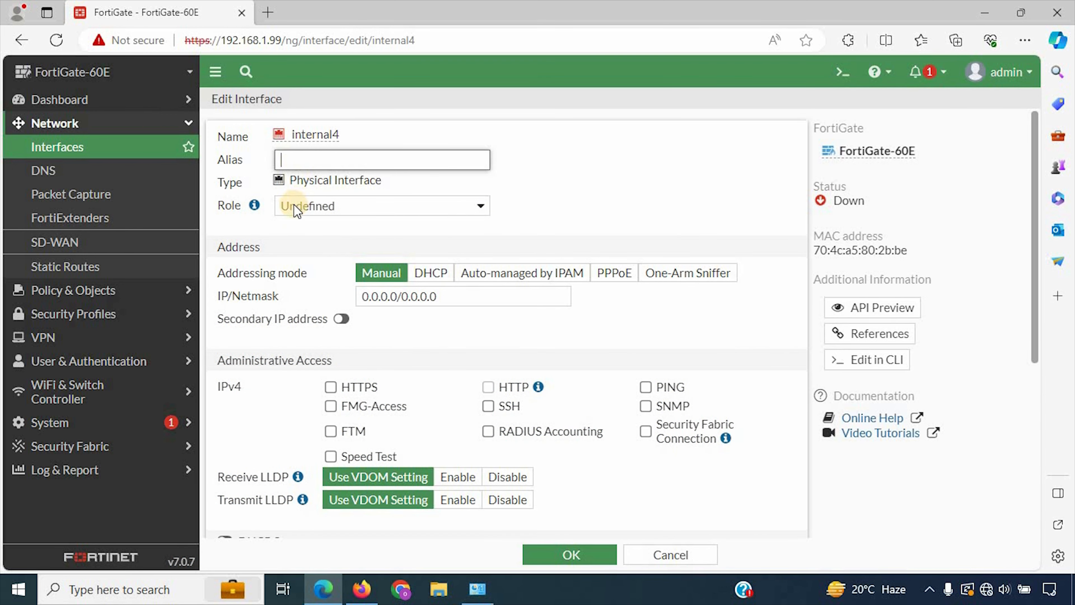
pyautogui.moveTo(215, 181); pyautogui.dragTo(298, 205)
pyautogui.click(330, 214)
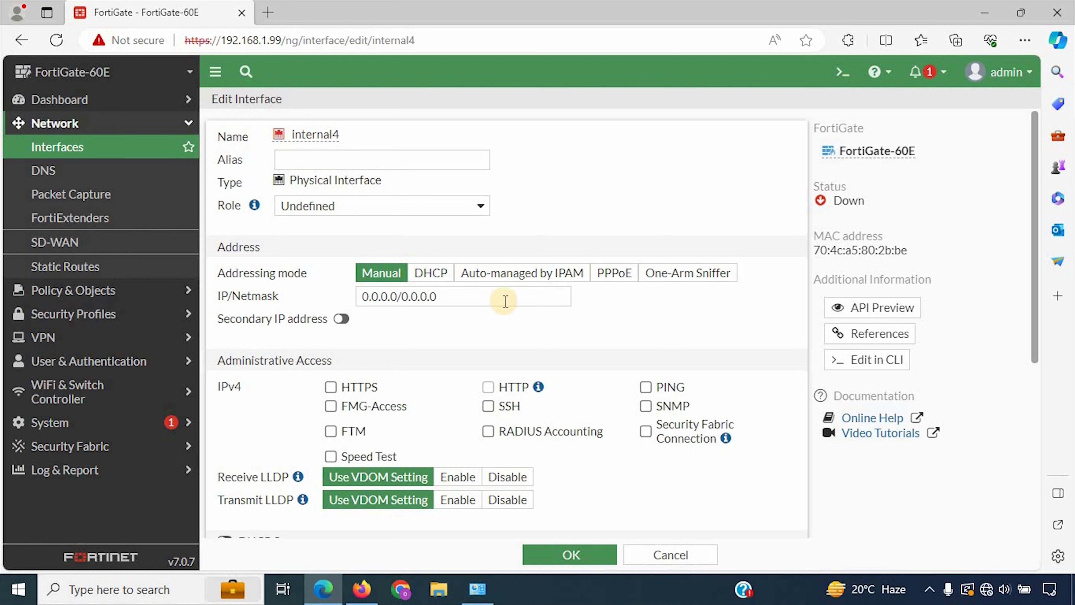
pyautogui.click(438, 290)
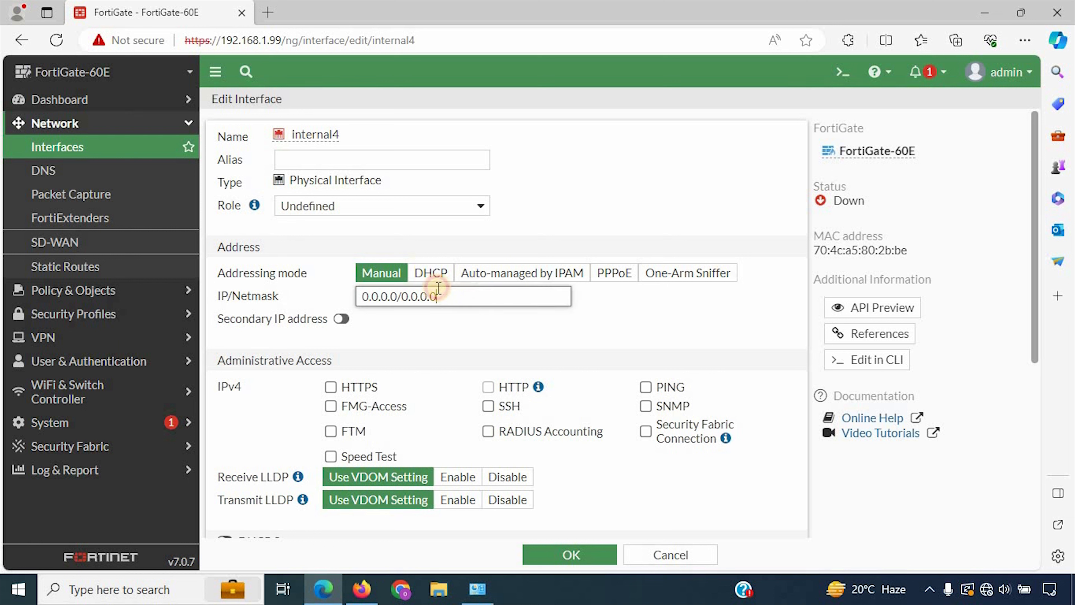
pyautogui.click(349, 159)
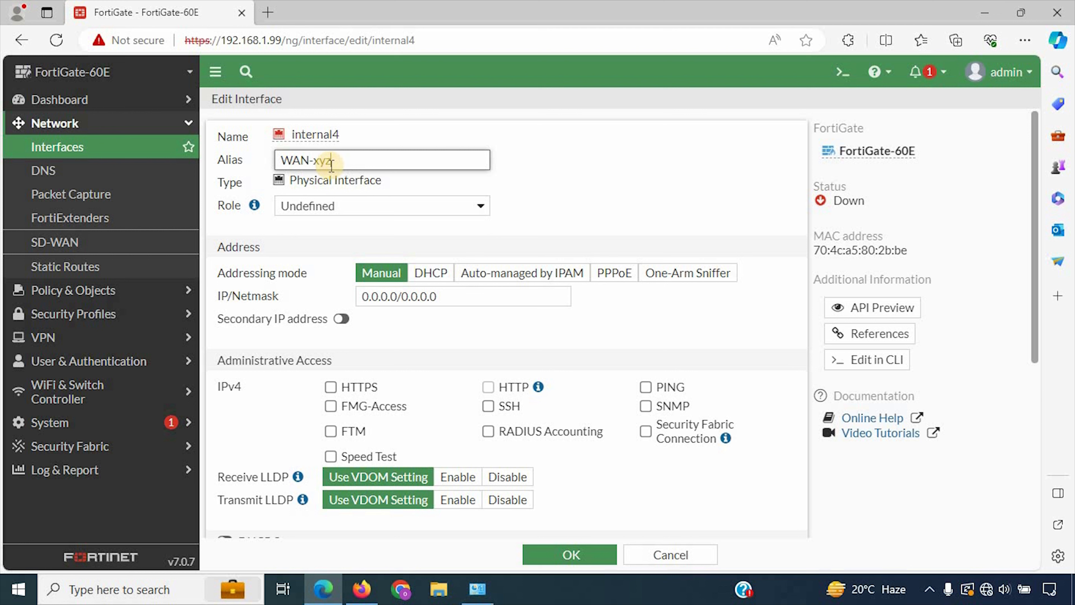
pyautogui.moveTo(348, 163); pyautogui.dragTo(307, 151)
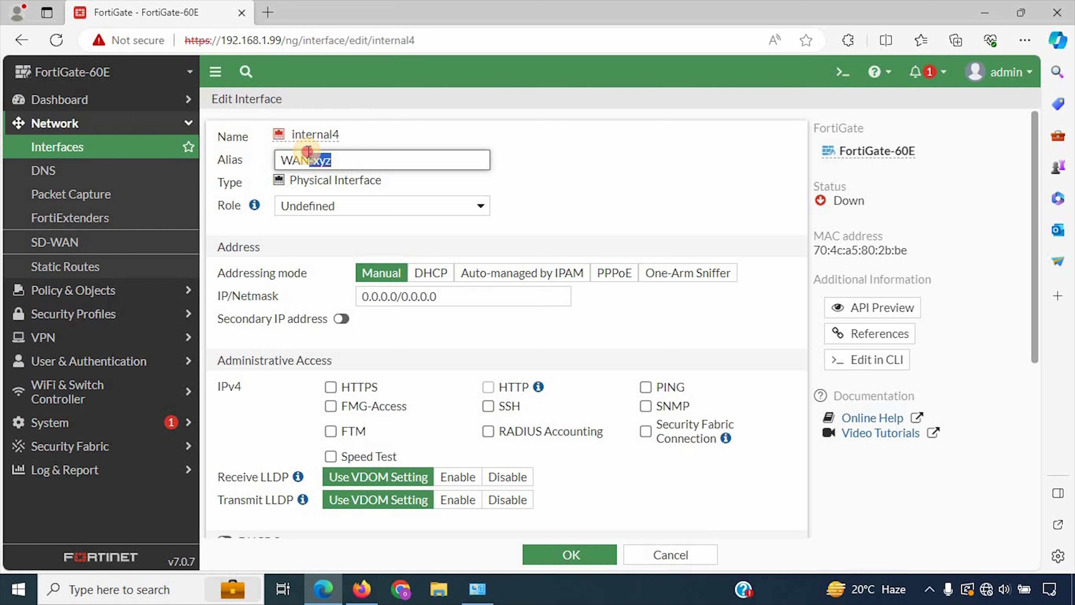
pyautogui.click(334, 210)
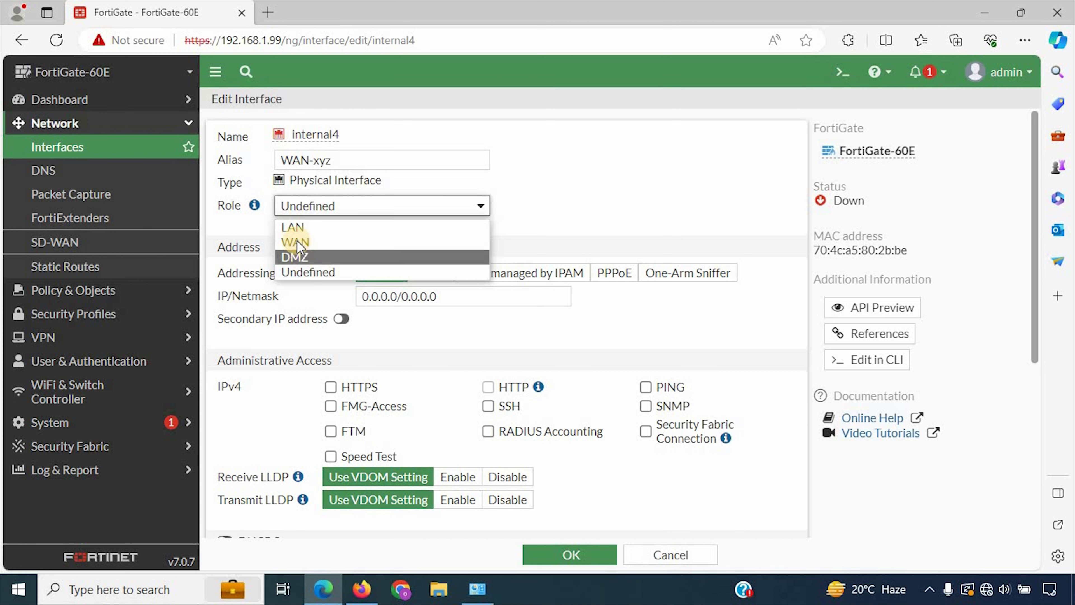
pyautogui.click(325, 244)
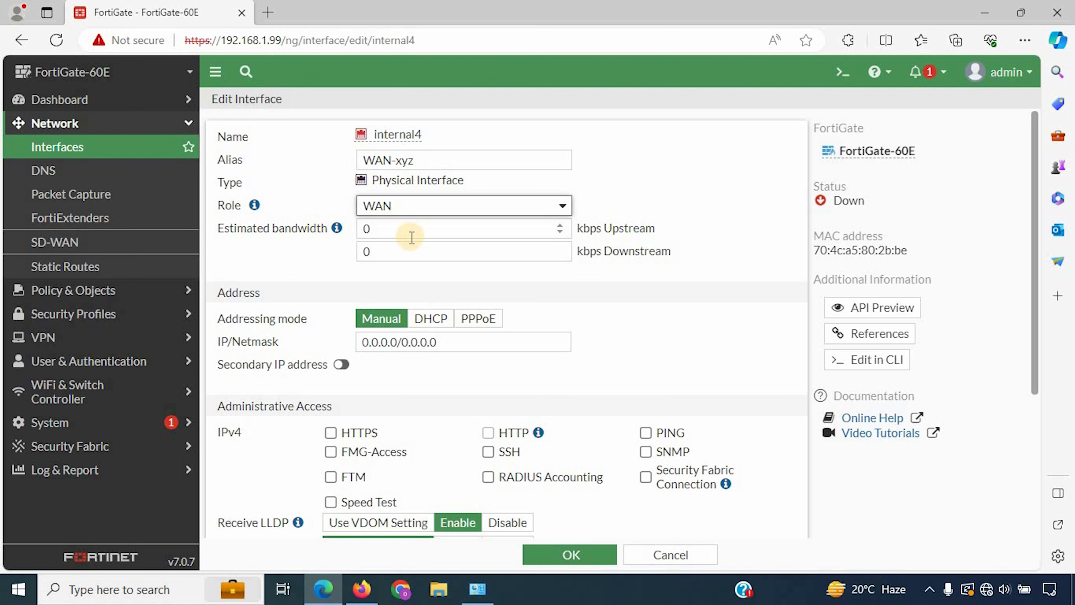
# Step: Set internal4's address to 1.1.1.1/255.255.255.255 and save the interface
pyautogui.scroll(-2, 431, 379)
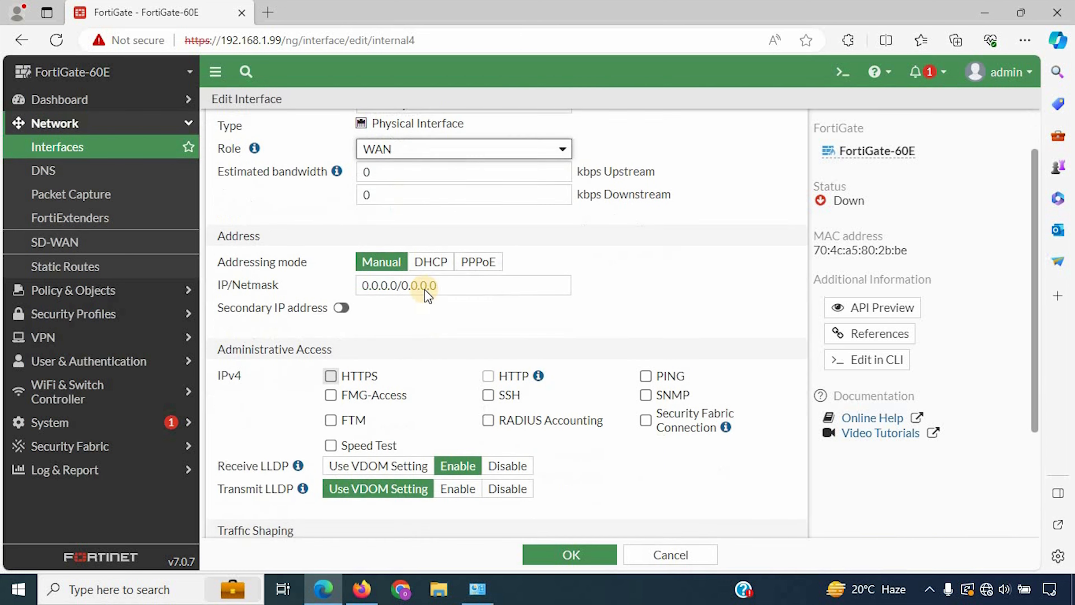
pyautogui.moveTo(457, 280); pyautogui.dragTo(238, 271)
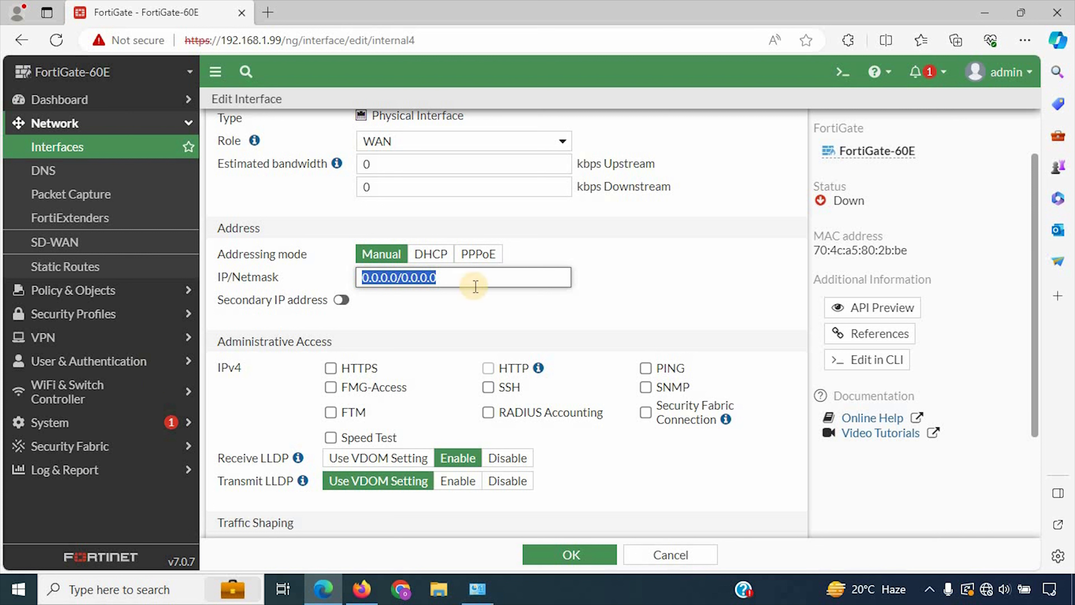
pyautogui.write('1.1.1.1')
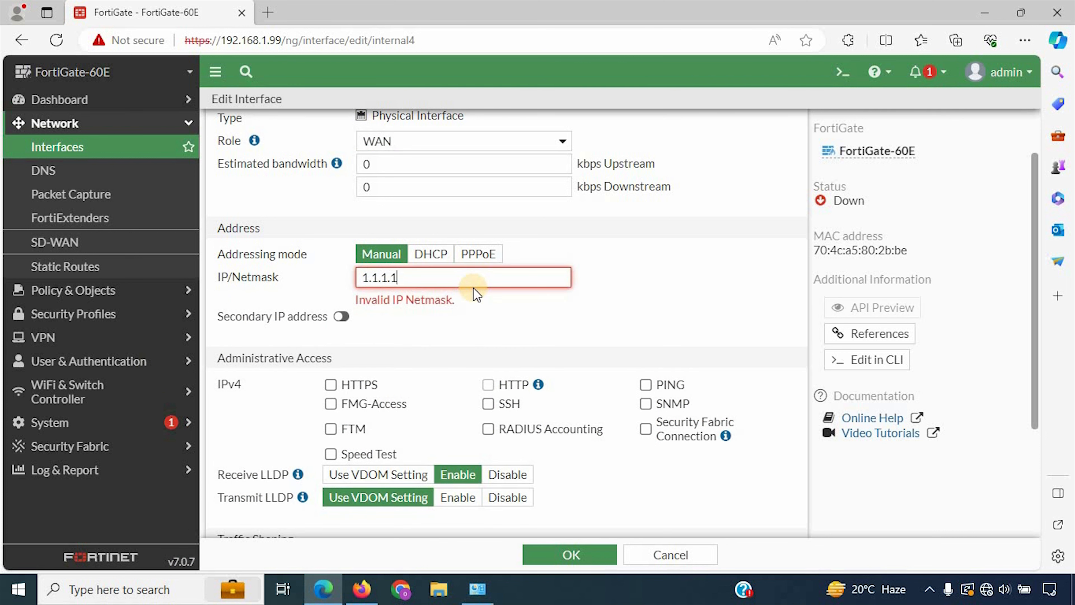
pyautogui.write('/255.255.255.255')
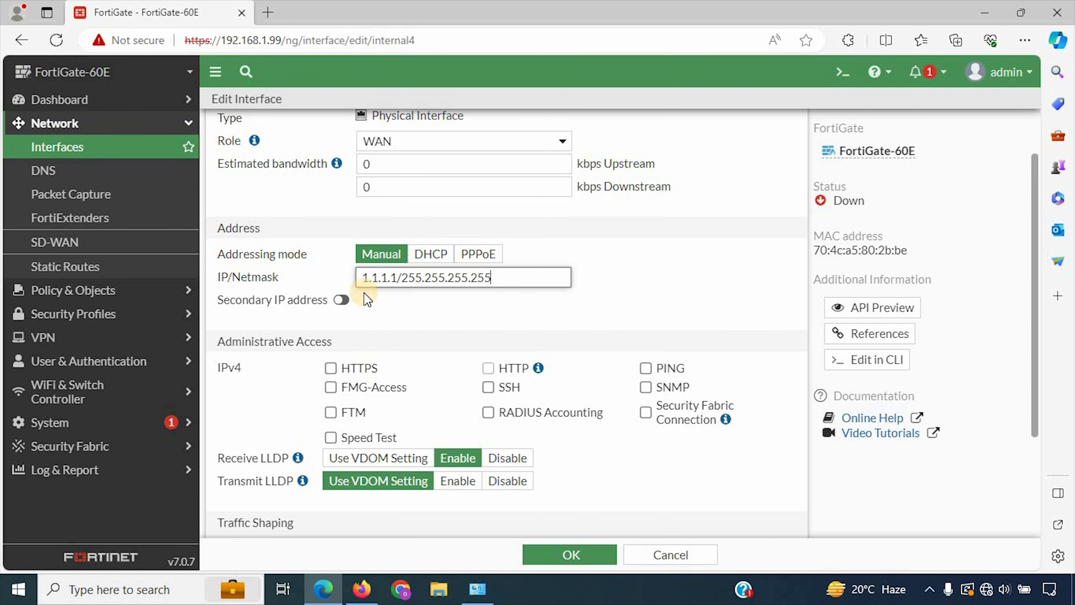
pyautogui.scroll(-3, 446, 362)
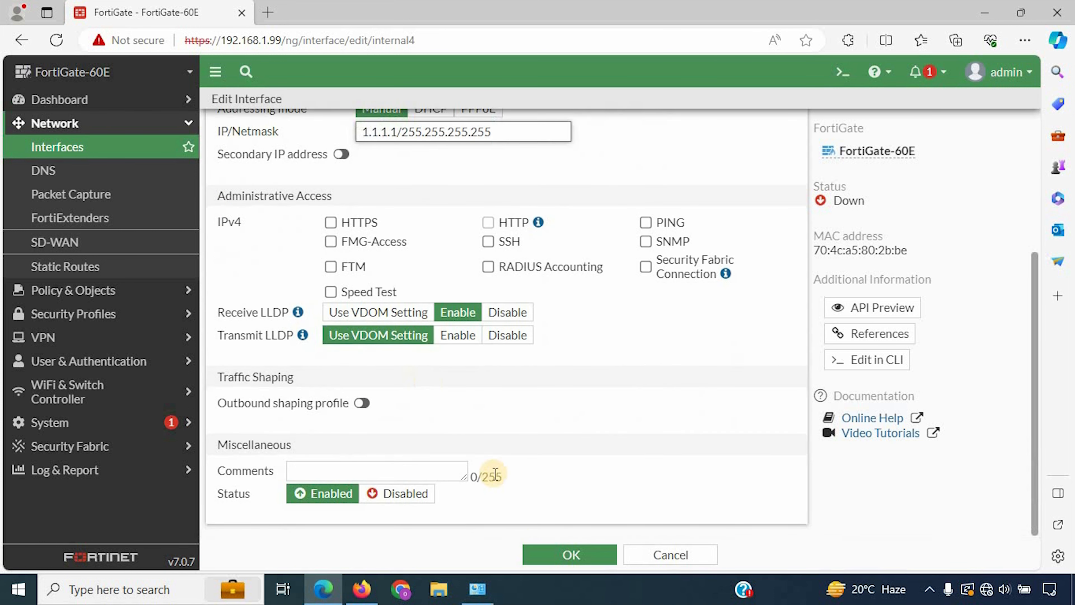
pyautogui.click(569, 550)
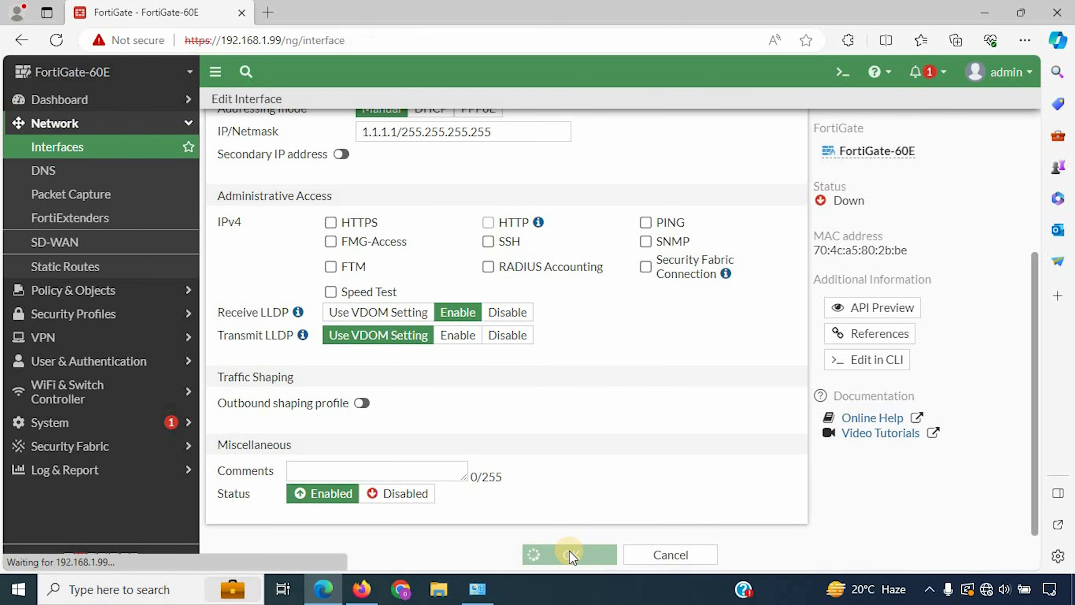
pyautogui.scroll(-5, 365, 380)
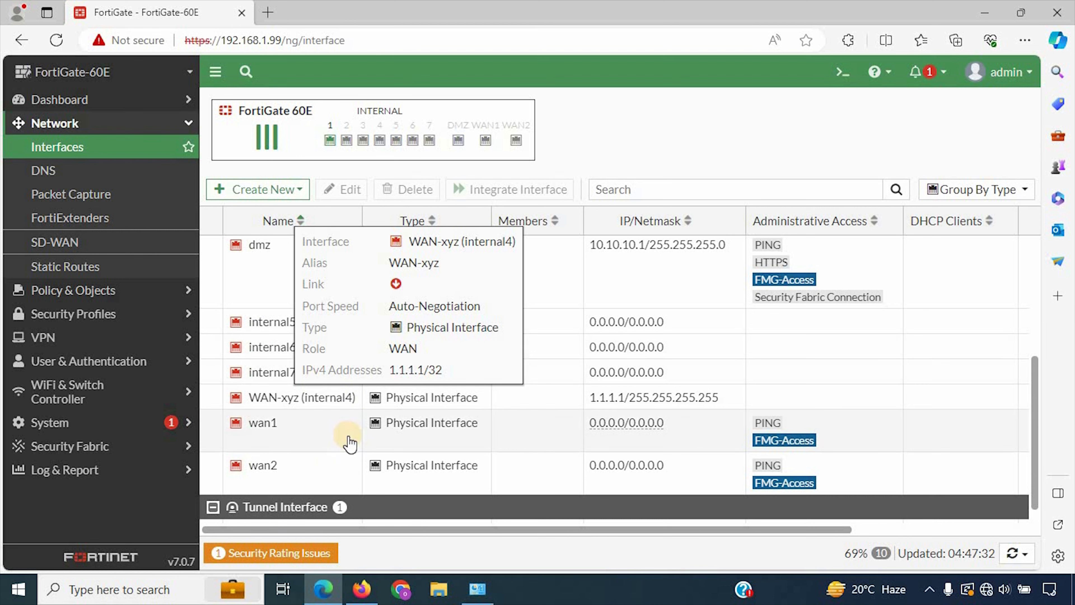
# Step: Set wan1's role to LAN and give it the alias LAN-INTERNAL
pyautogui.doubleClick(266, 423)
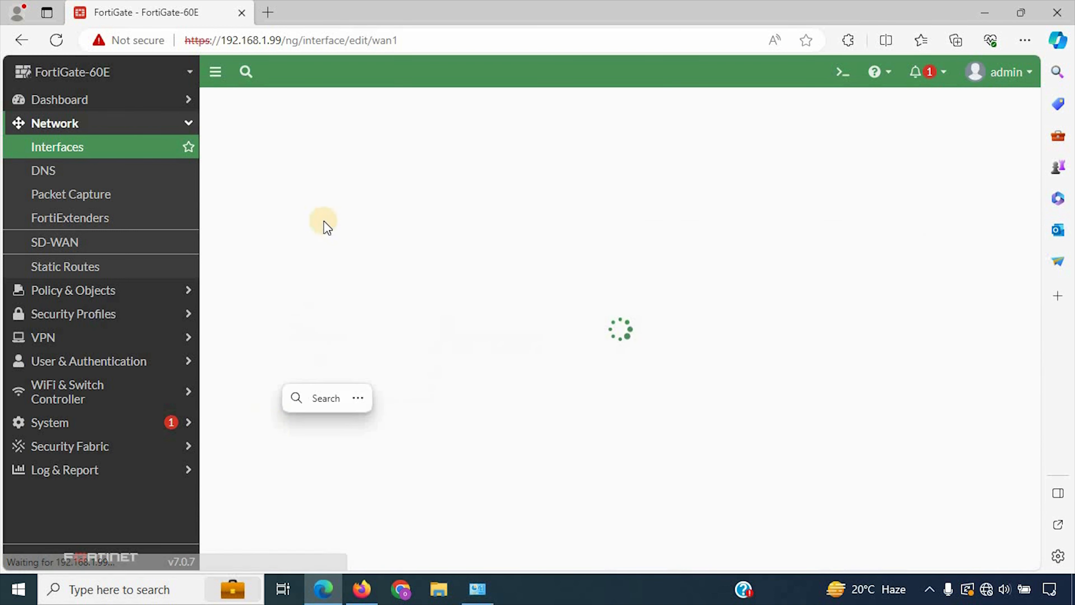
pyautogui.click(440, 209)
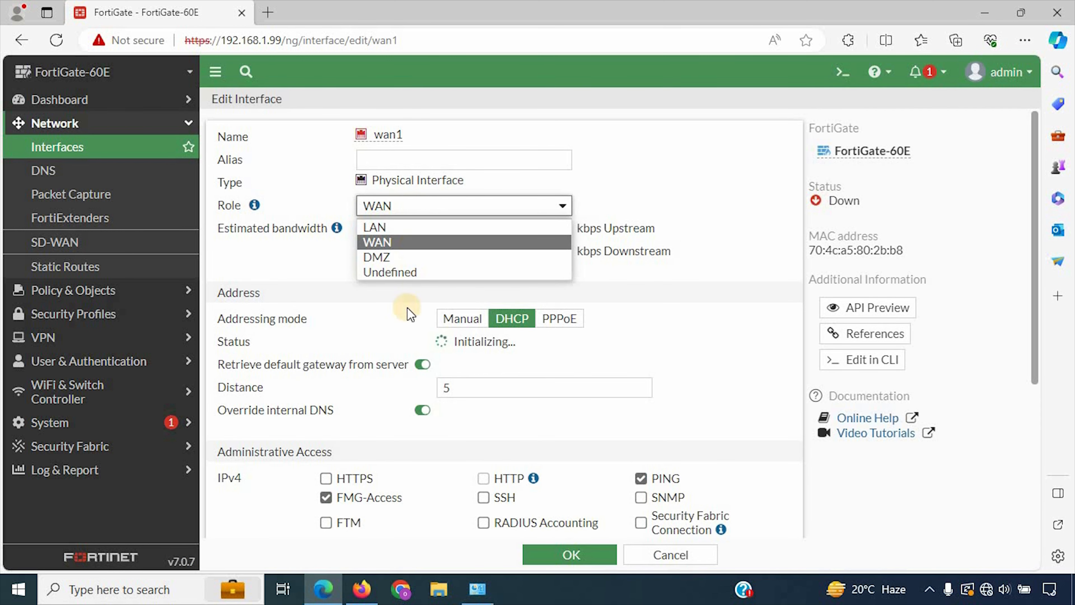
pyautogui.click(373, 227)
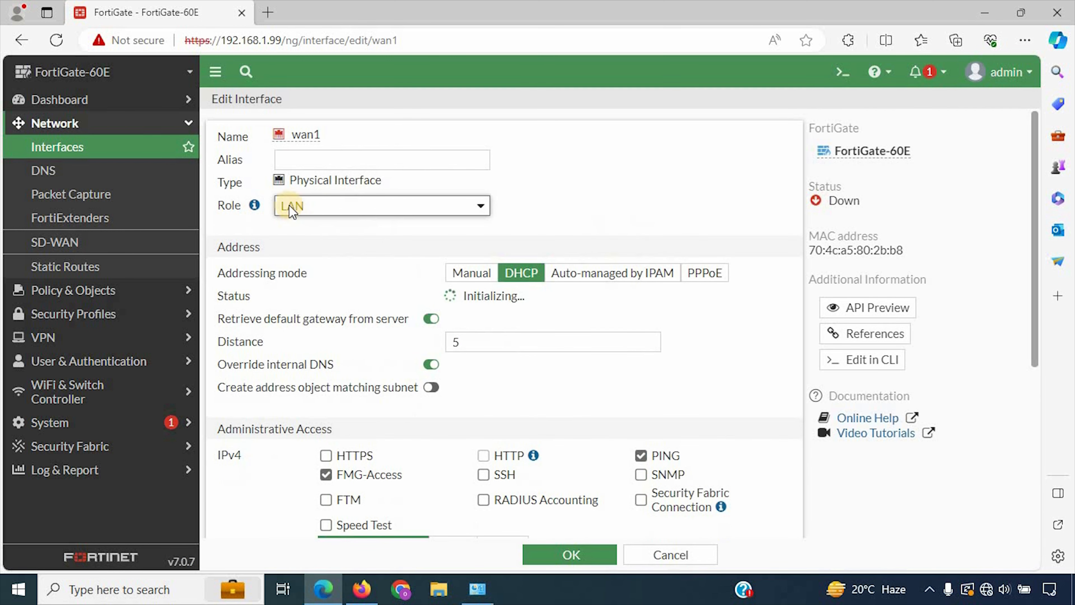
pyautogui.click(318, 158)
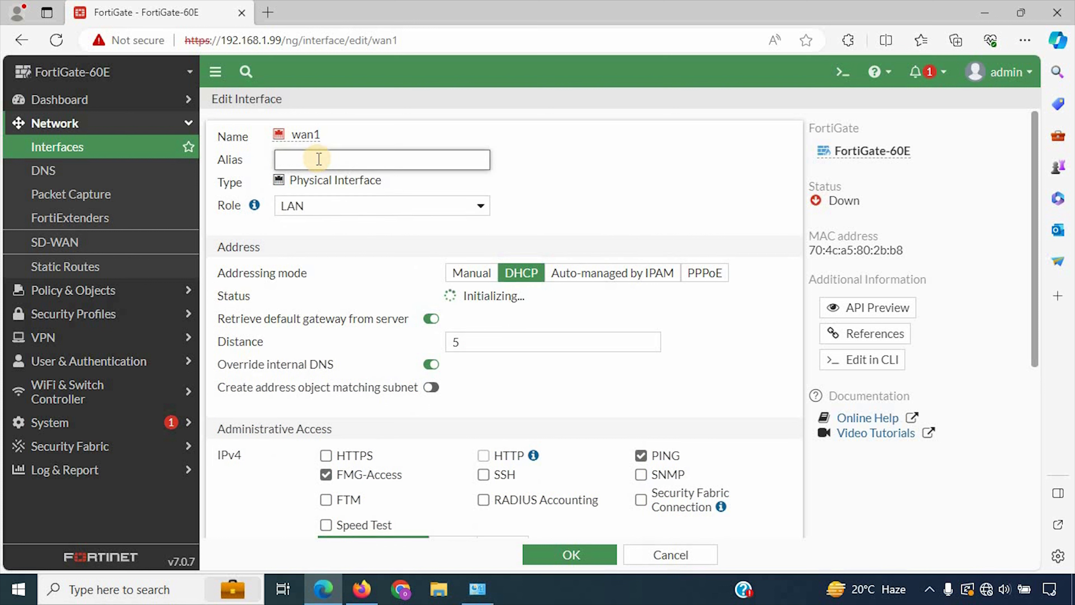
pyautogui.write('LAN')
pyautogui.write('-INTE')
pyautogui.write('RNS')
pyautogui.write('AL')
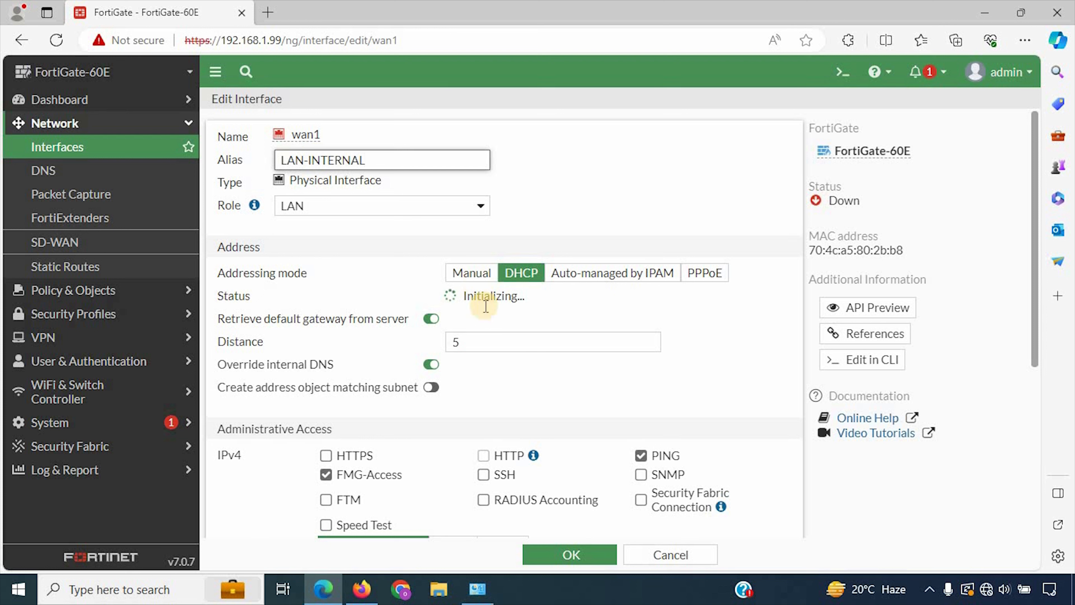
# Step: Switch wan1 to manual addressing with IP/Netmask 192.168.2.100/255.255.255.0 and save
pyautogui.click(470, 273)
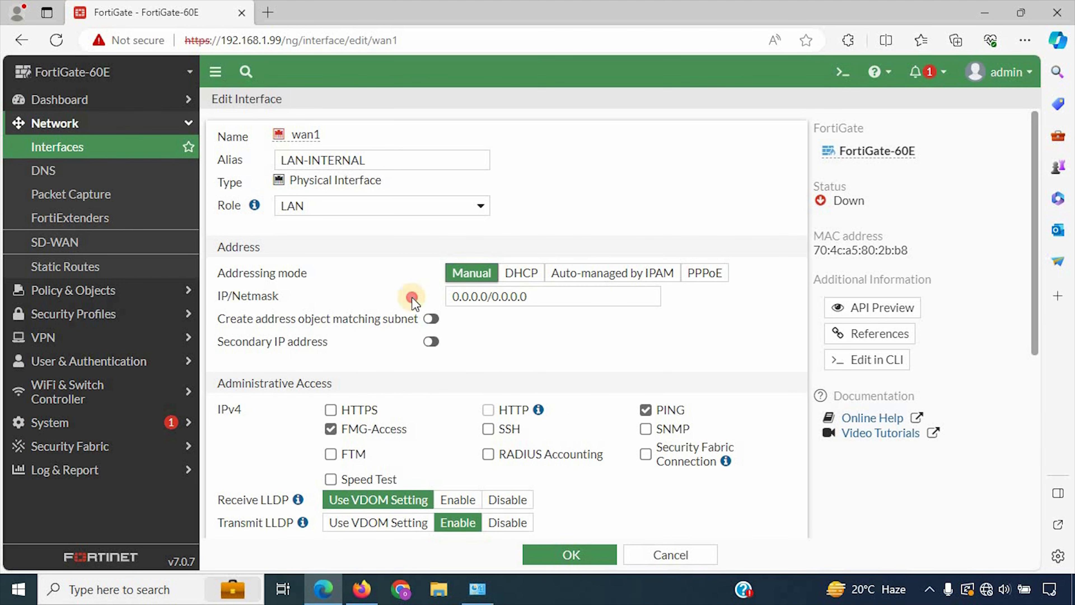
pyautogui.click(411, 298)
pyautogui.write('192.1')
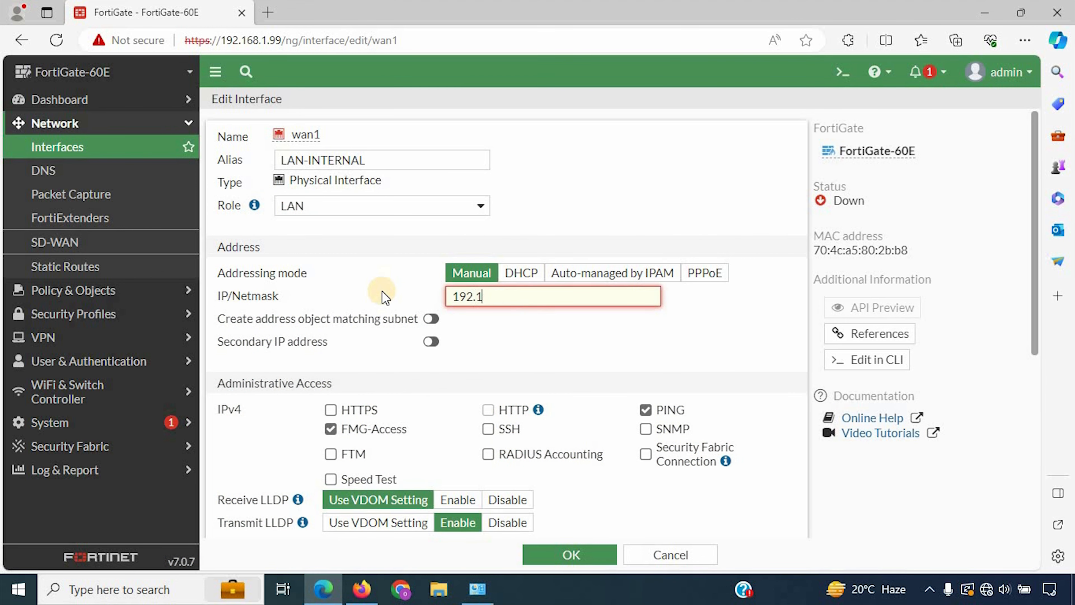
pyautogui.write('68.2.100/255.255.255')
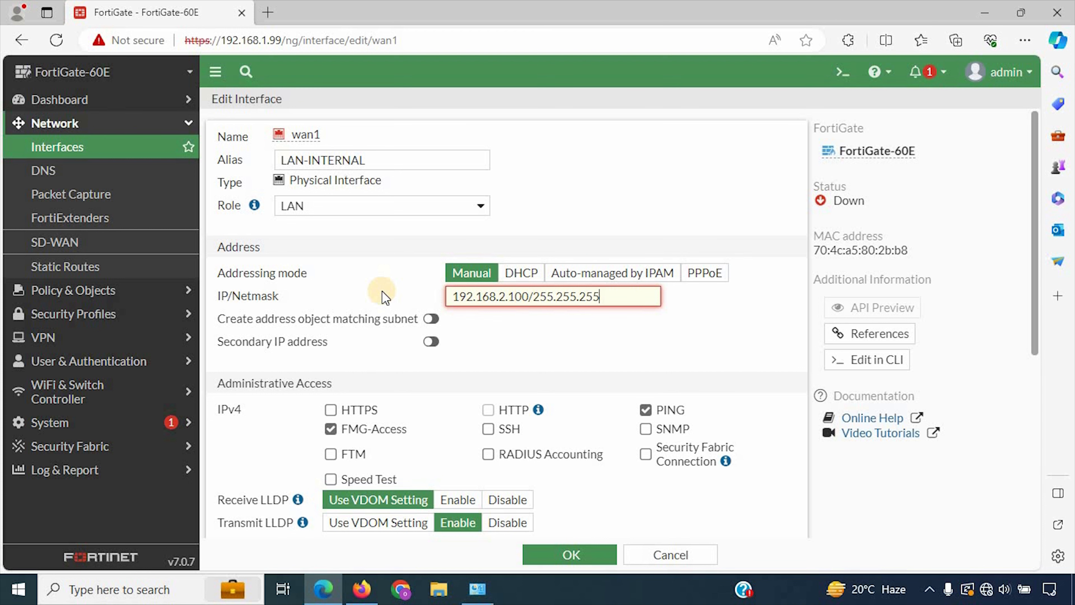
pyautogui.write('.0')
pyautogui.scroll(-3, 482, 343)
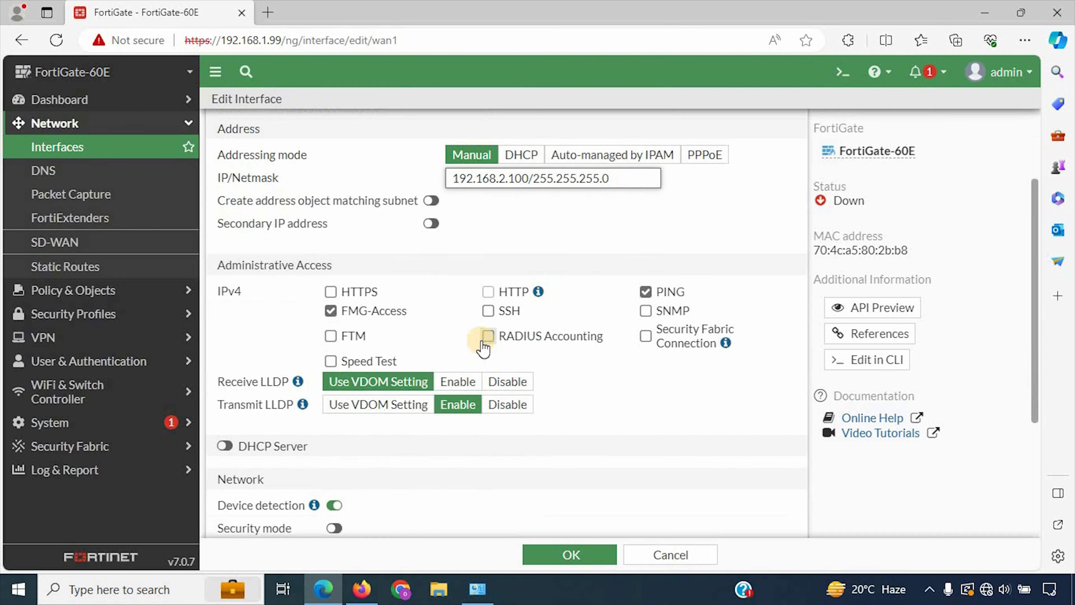
pyautogui.scroll(-4, 504, 415)
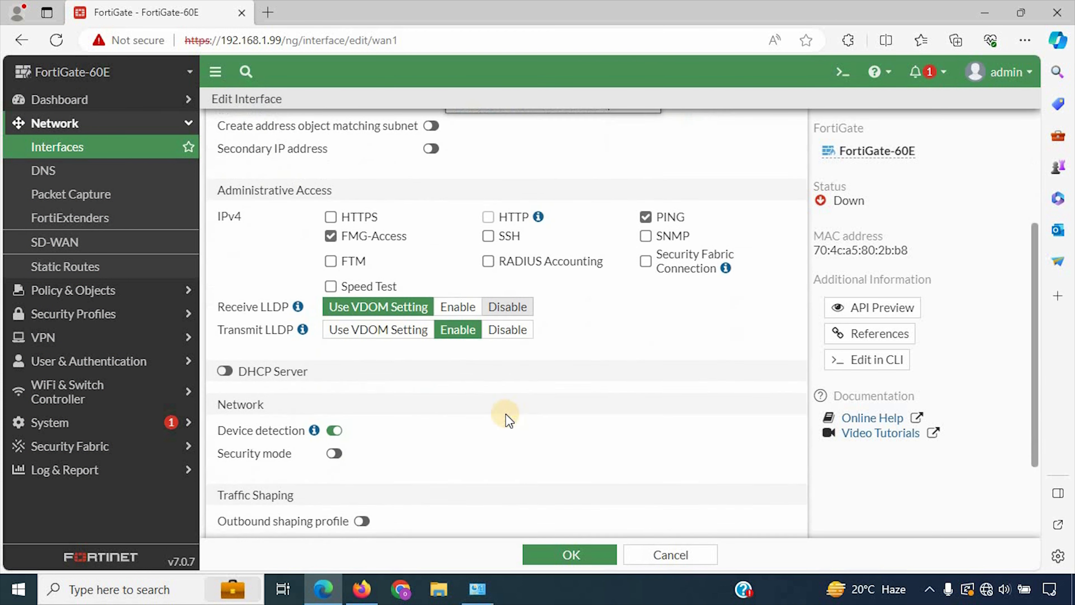
pyautogui.click(581, 557)
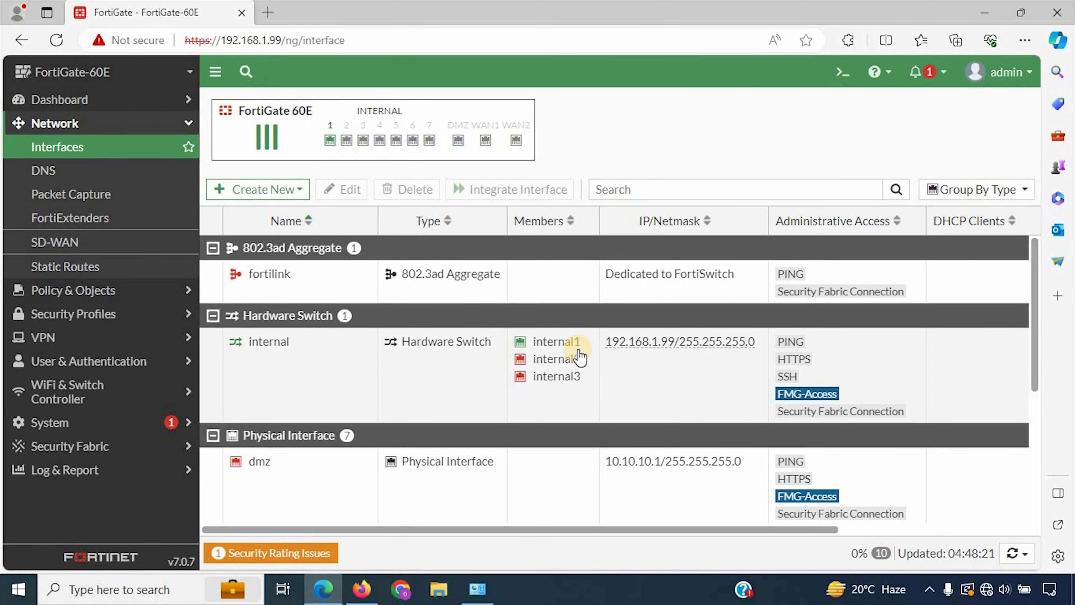
# Step: Scroll through the Interfaces list to check the LAN-INTERNAL (wan1) entry
pyautogui.scroll(-2, 580, 358)
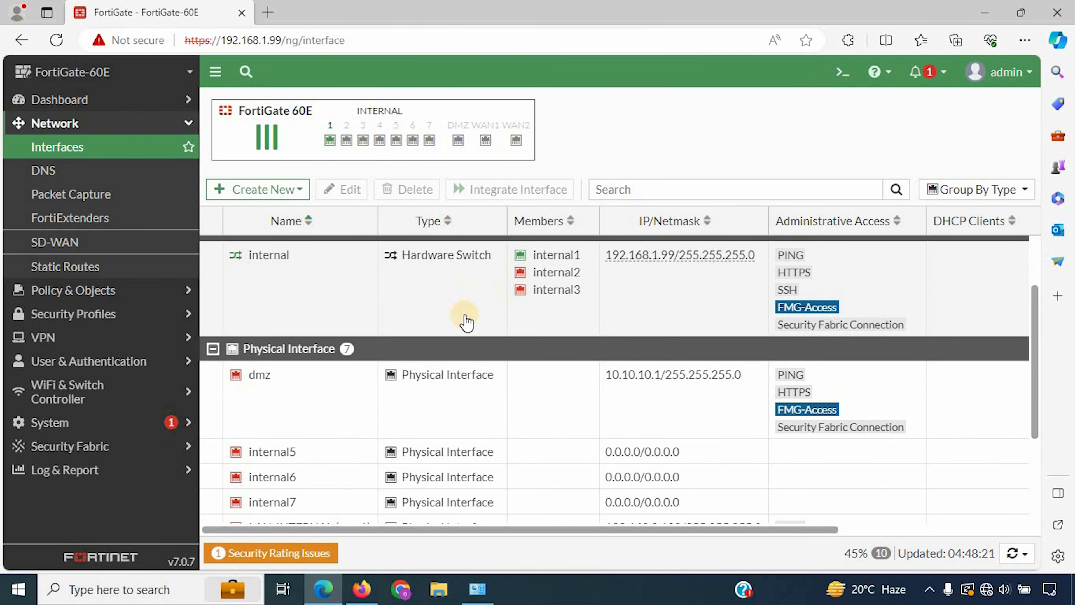
pyautogui.scroll(-2, 324, 400)
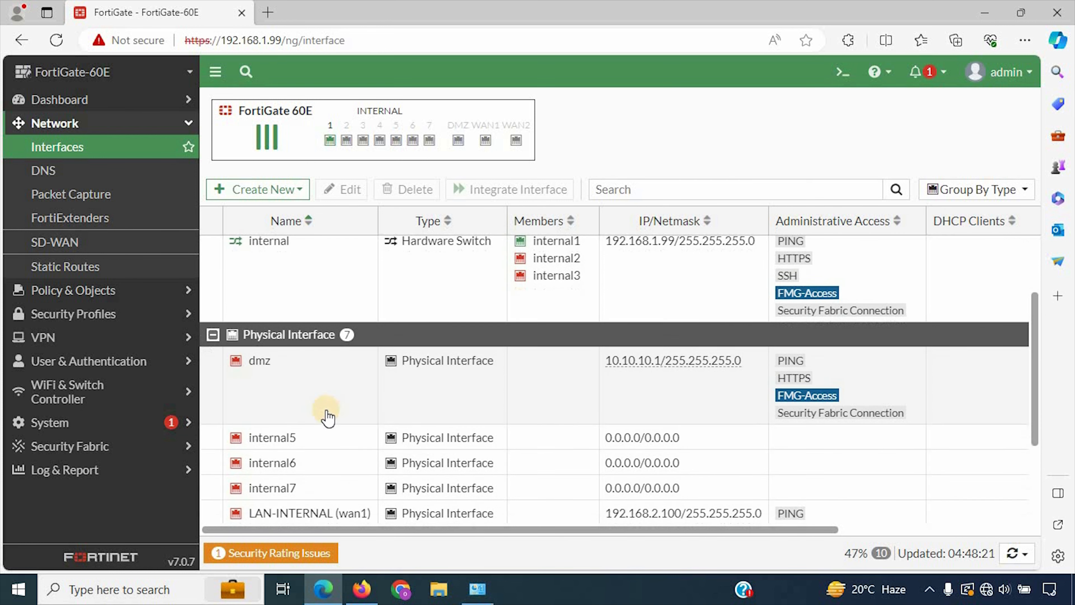
pyautogui.scroll(-1, 327, 417)
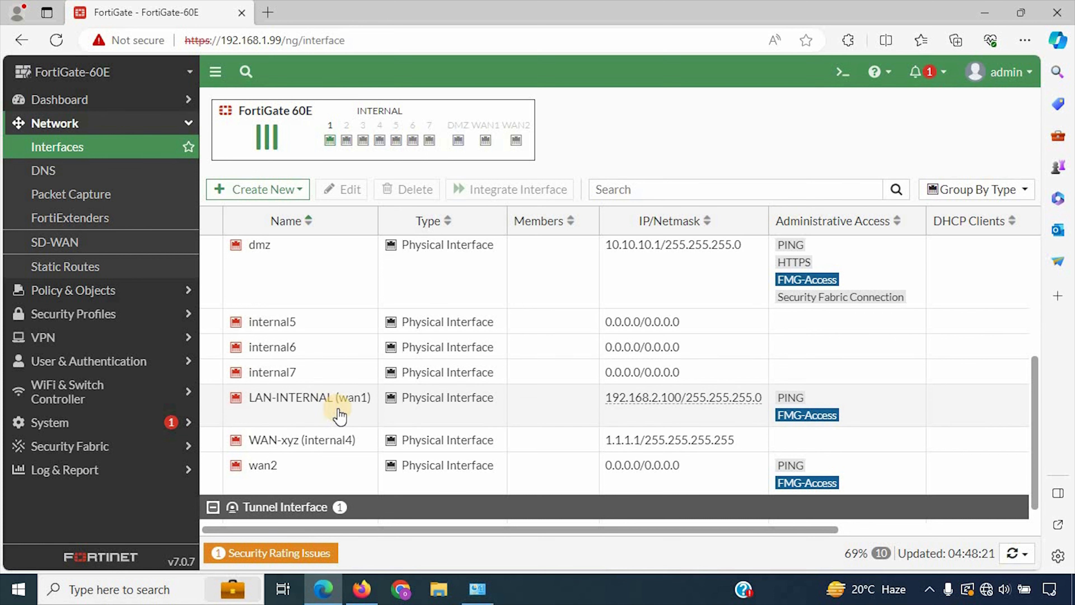
pyautogui.moveTo(334, 442)
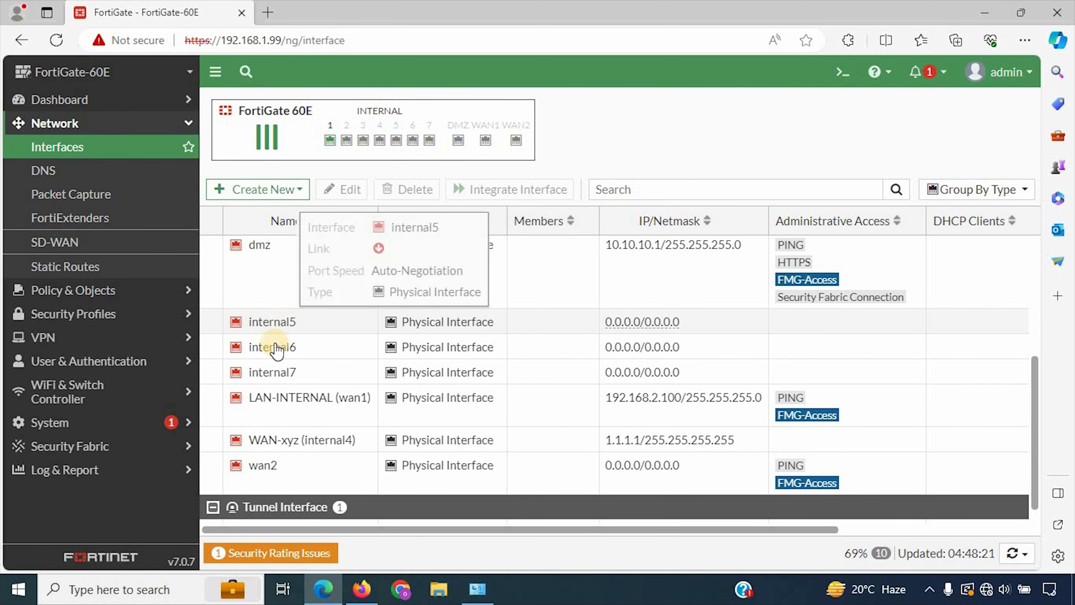
pyautogui.scroll(5, 276, 349)
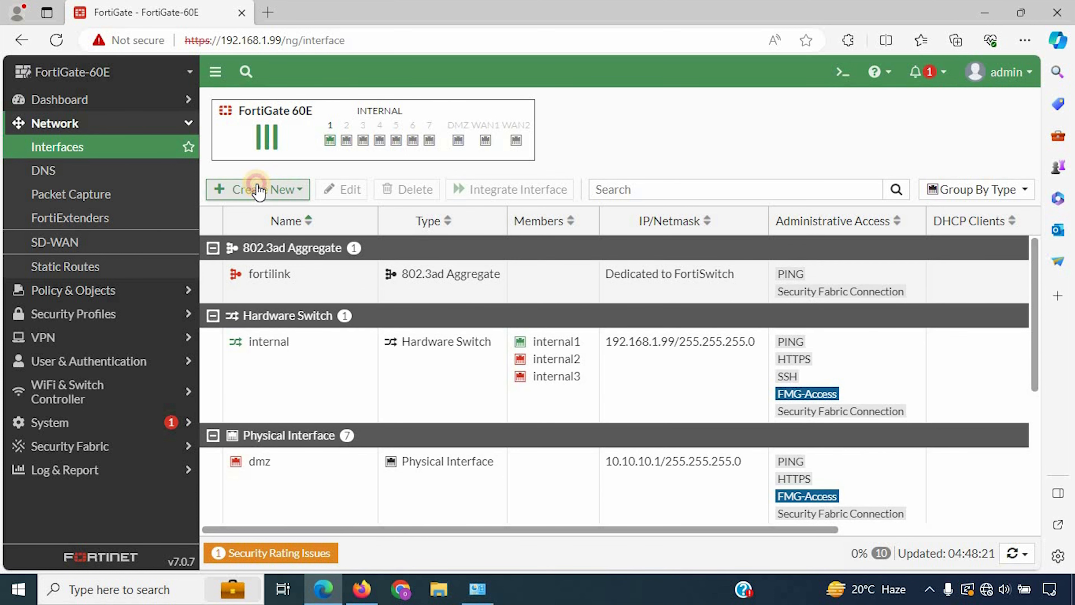
# Step: Start a new interface from the Create New menu
pyautogui.click(257, 189)
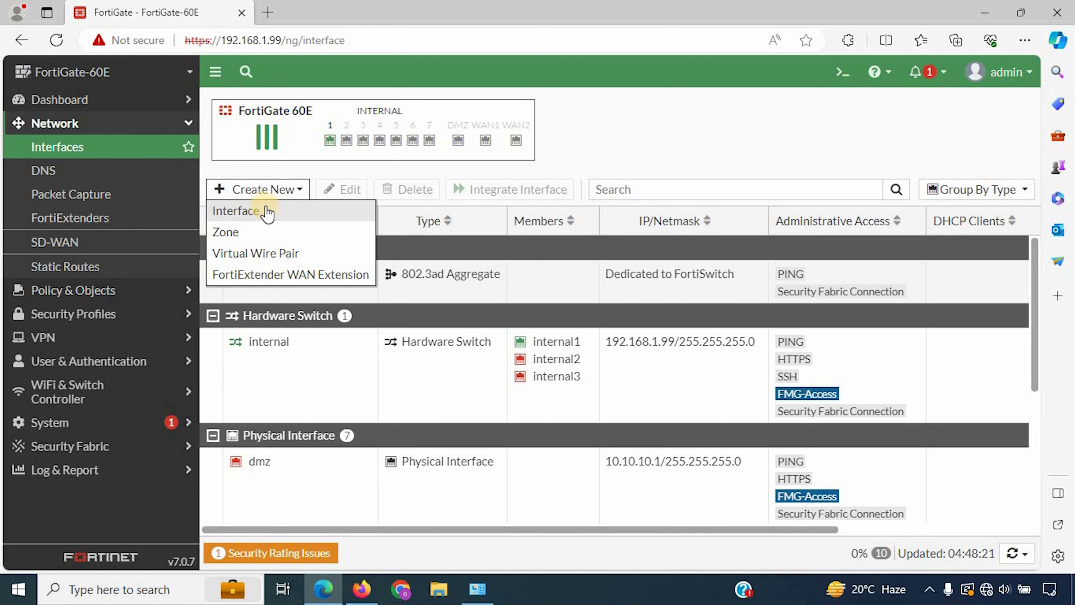
pyautogui.click(648, 160)
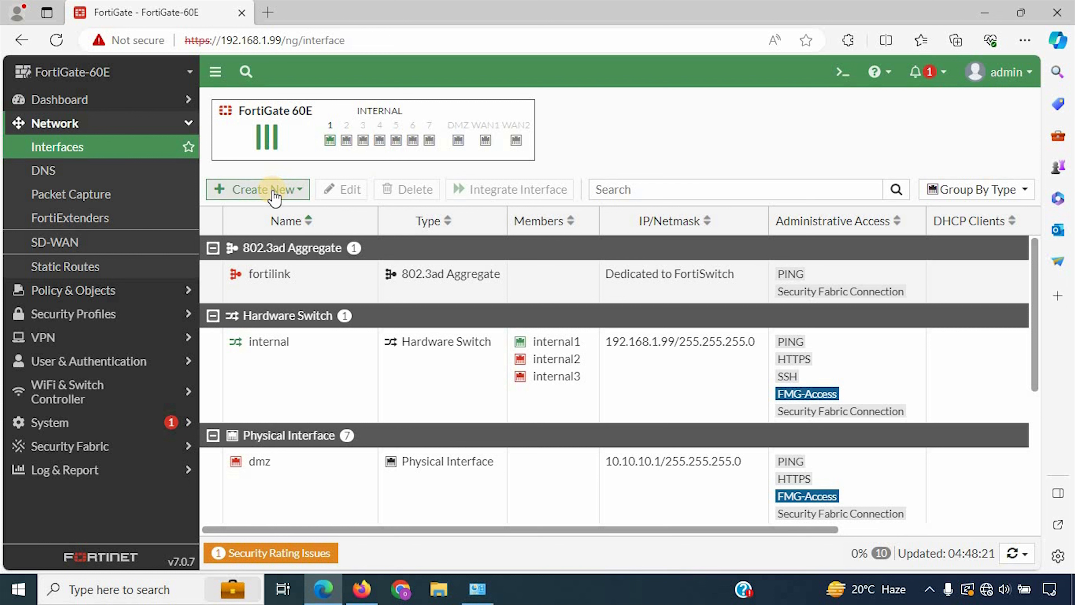
pyautogui.click(247, 192)
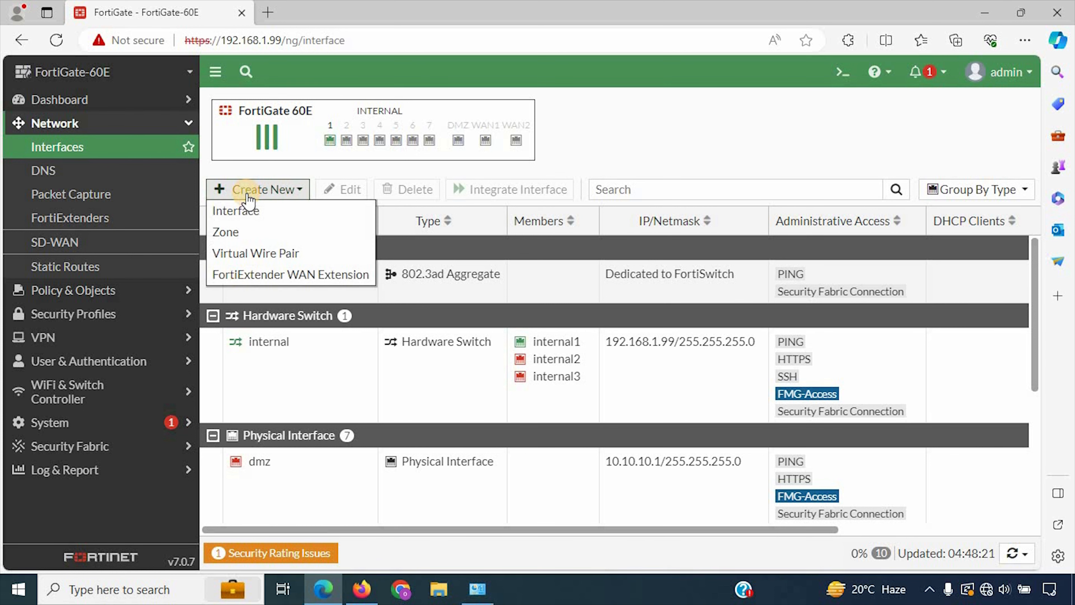
pyautogui.click(256, 221)
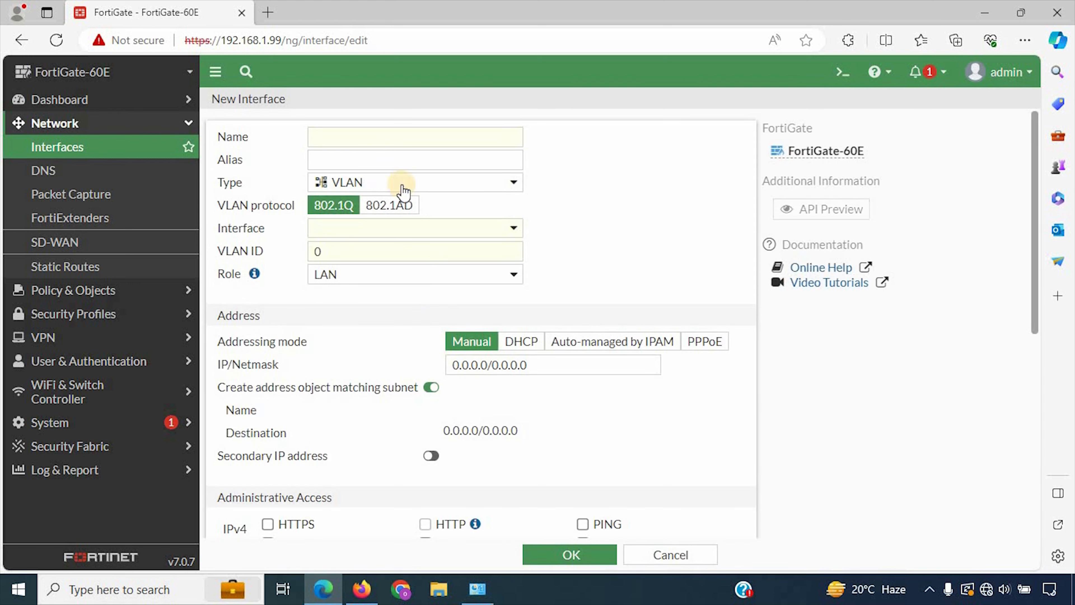
# Step: Keep the type as VLAN, name the interface asd and fill its alias Forserver1
pyautogui.click(363, 187)
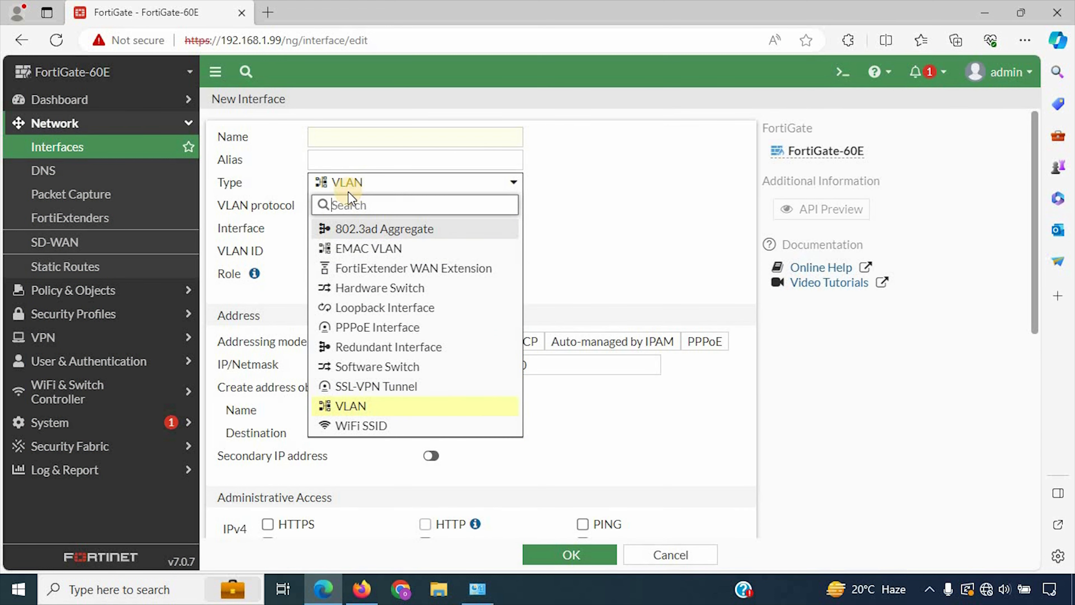
pyautogui.click(358, 410)
pyautogui.click(356, 141)
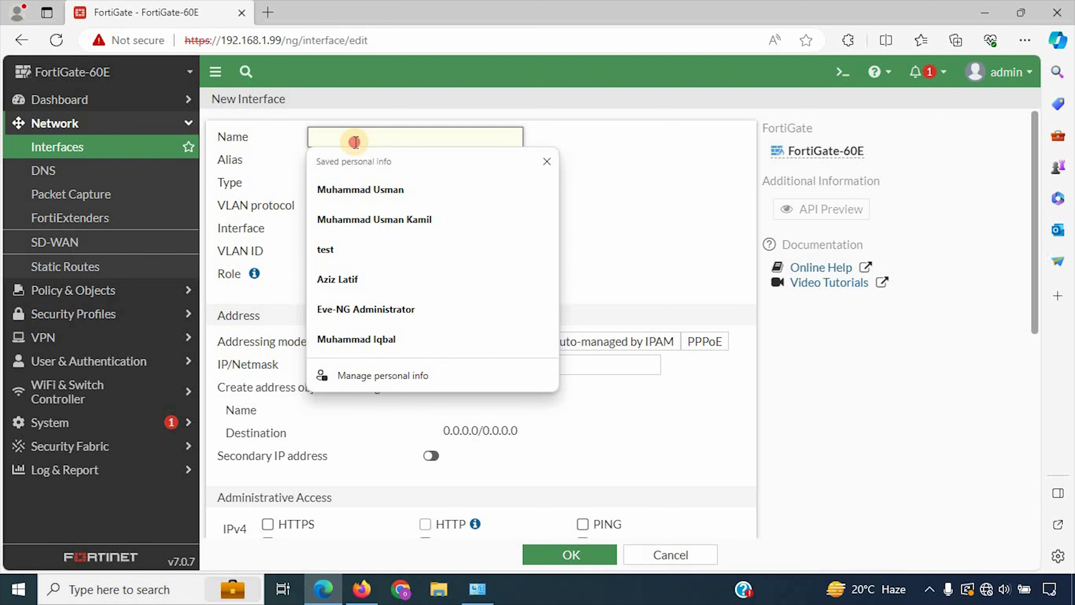
pyautogui.click(582, 182)
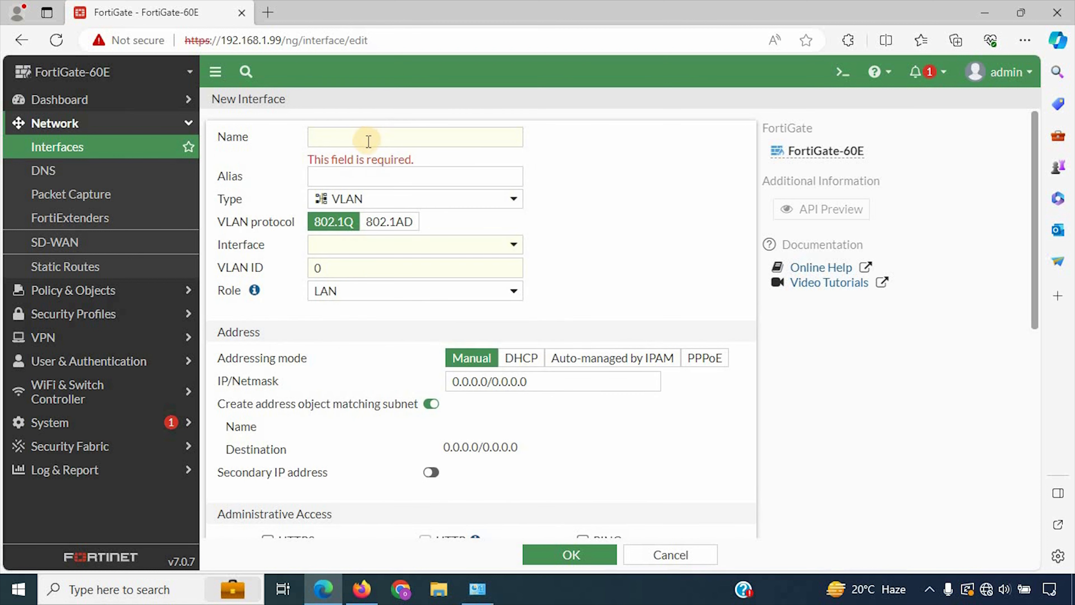
pyautogui.click(368, 141)
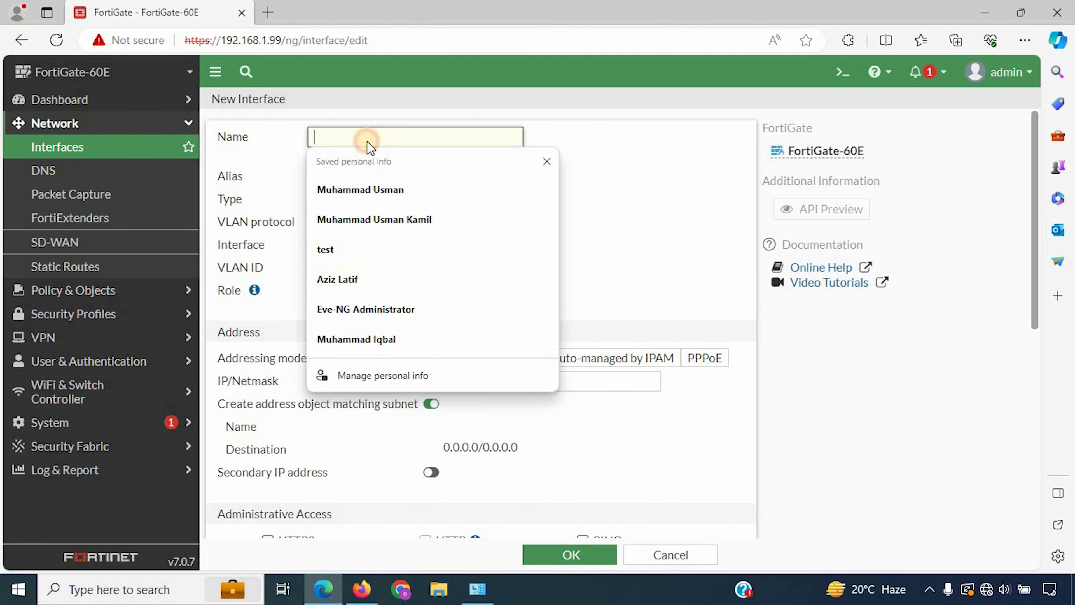
pyautogui.write('asd')
pyautogui.click(374, 160)
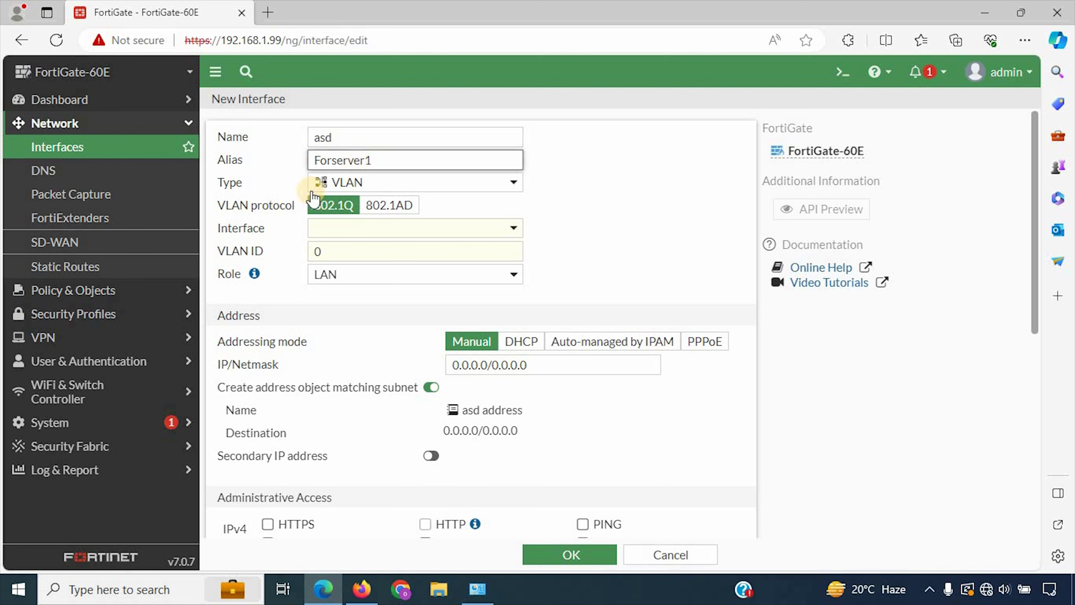
# Step: Attach the VLAN to parent interface internal5 with VLAN ID 100
pyautogui.click(347, 229)
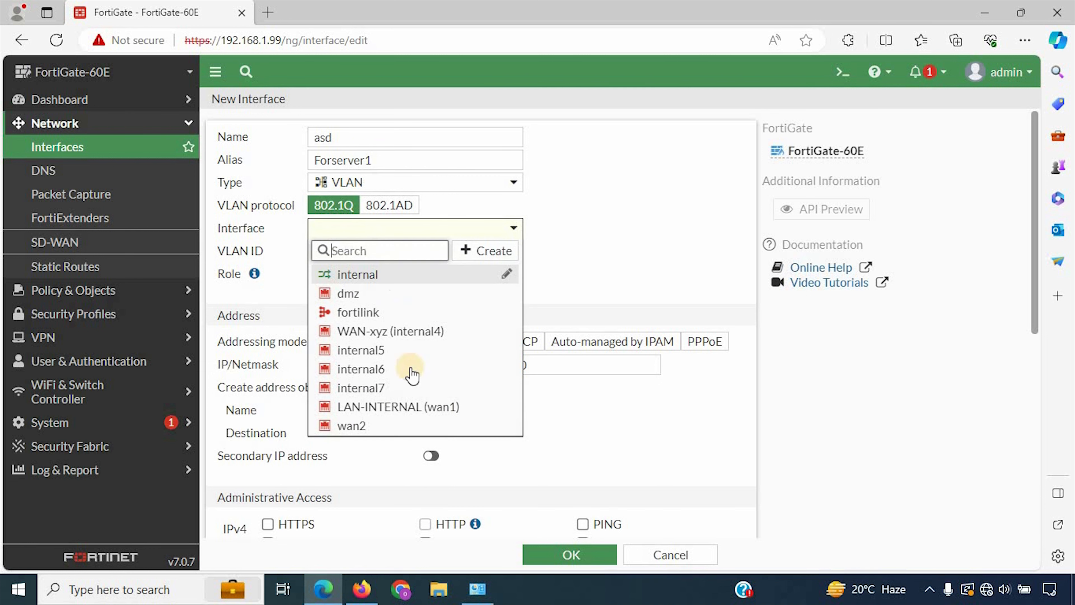
pyautogui.click(414, 351)
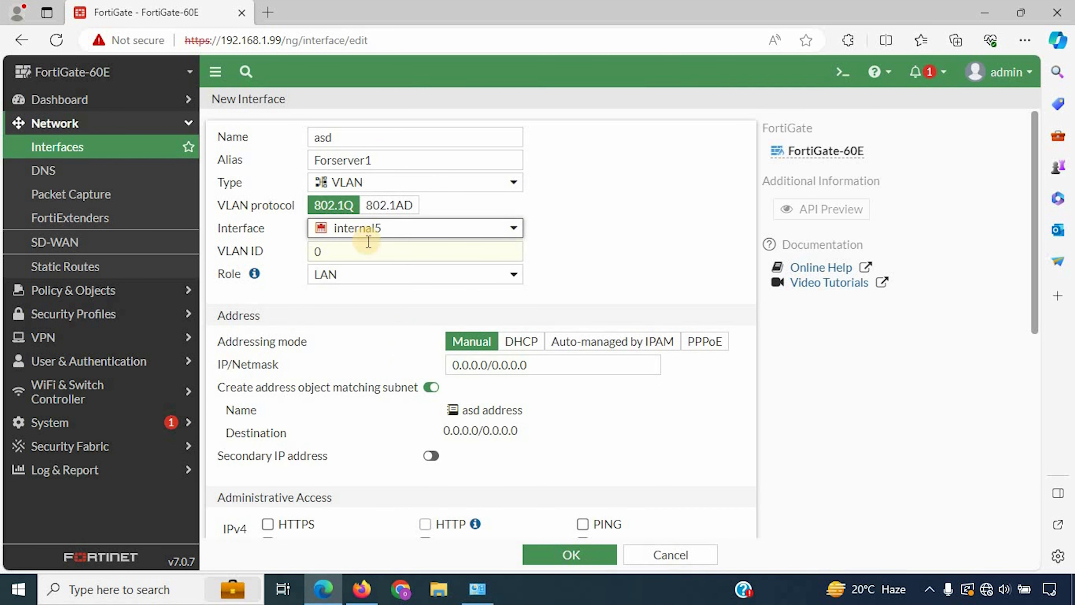
pyautogui.click(335, 250)
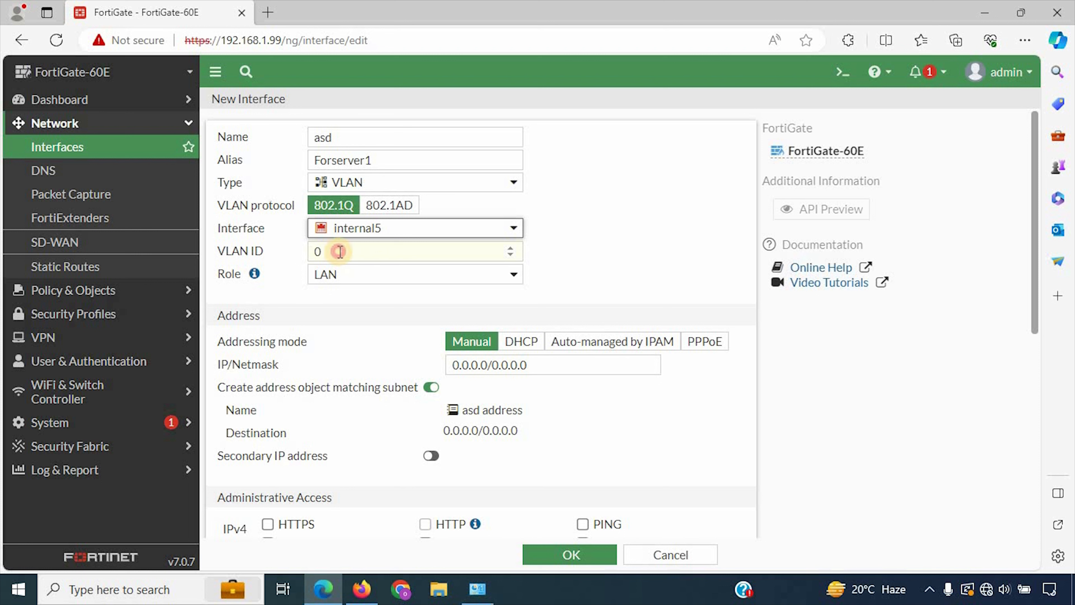
pyautogui.press('BackSpace')
pyautogui.write('100')
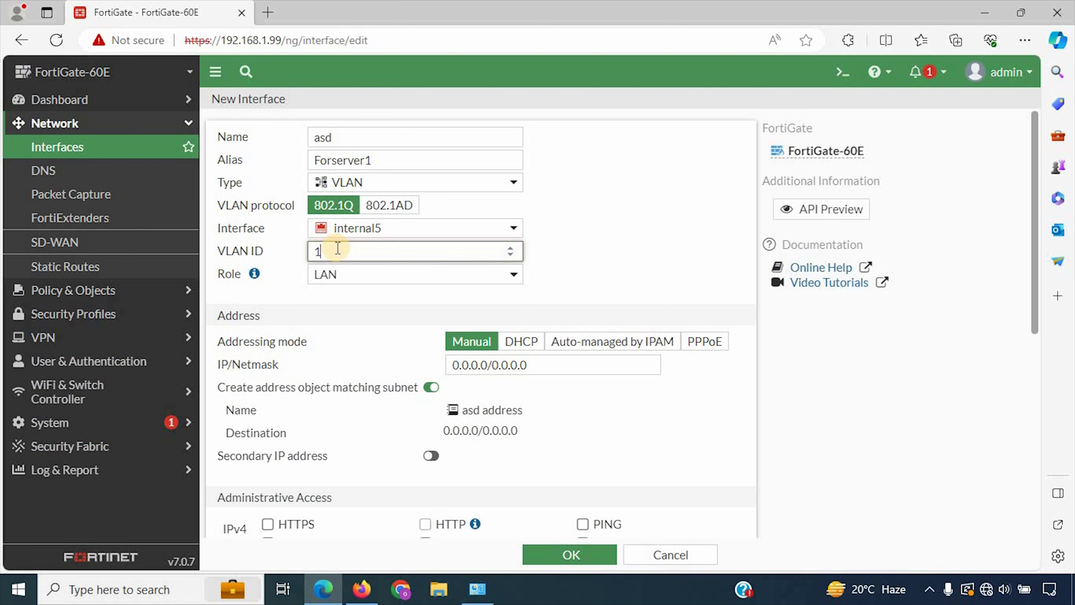
pyautogui.click(599, 222)
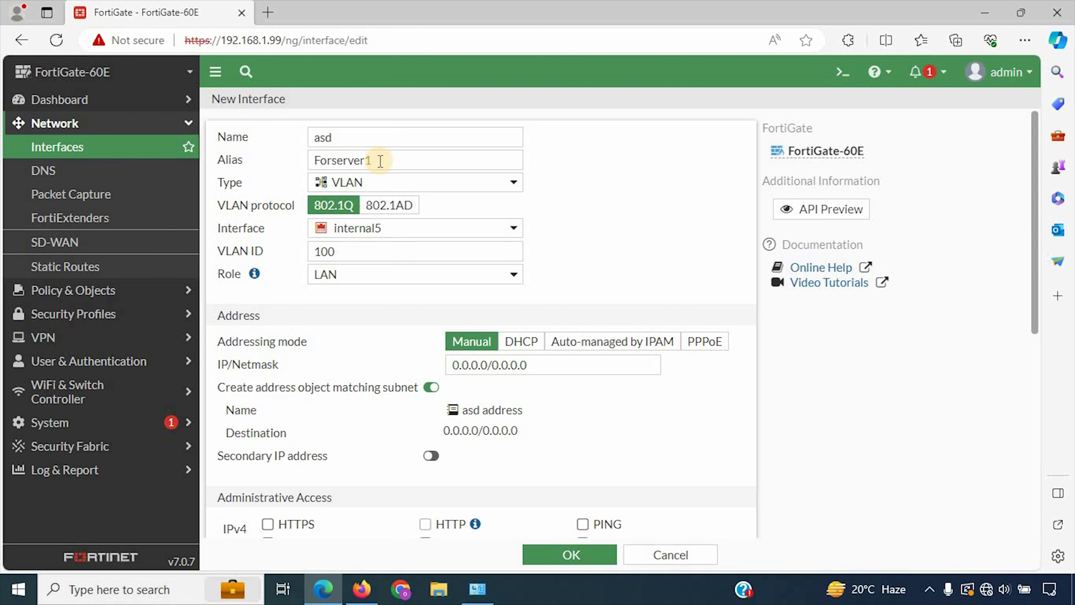
# Step: Enter IP/Netmask 192.168.11.100/255.255.255.0 and save the VLAN 100 interface
pyautogui.click(536, 369)
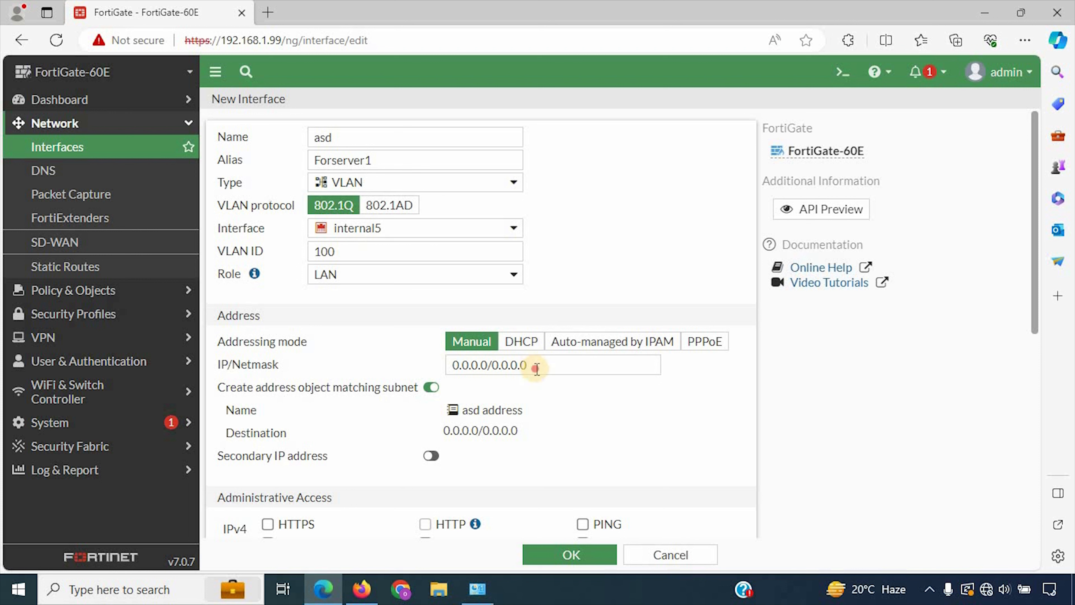
pyautogui.write('192.168.11.100')
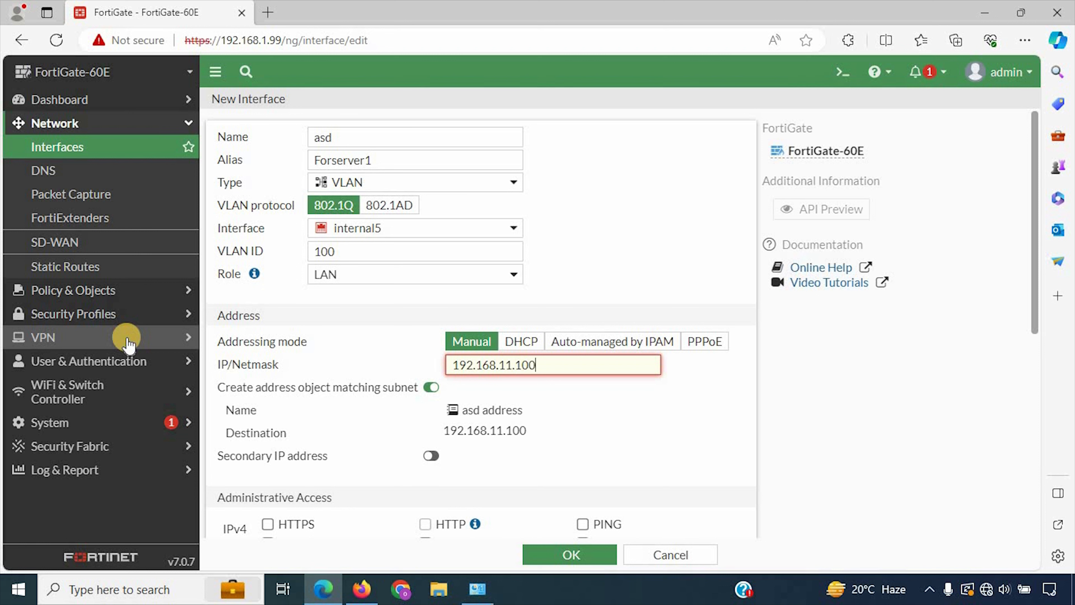
pyautogui.click(710, 439)
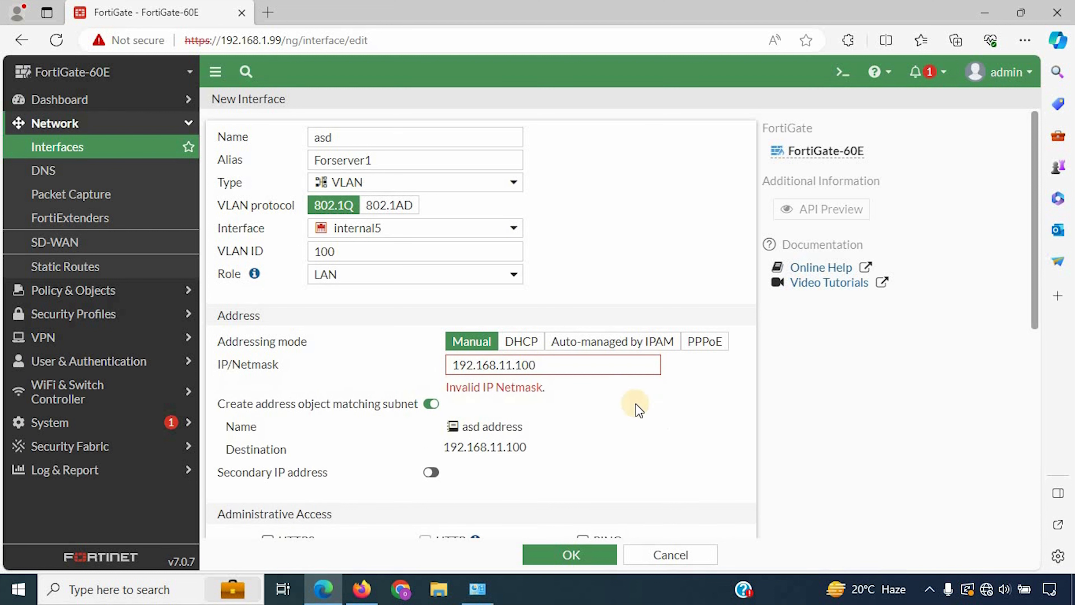
pyautogui.click(593, 366)
pyautogui.write('/')
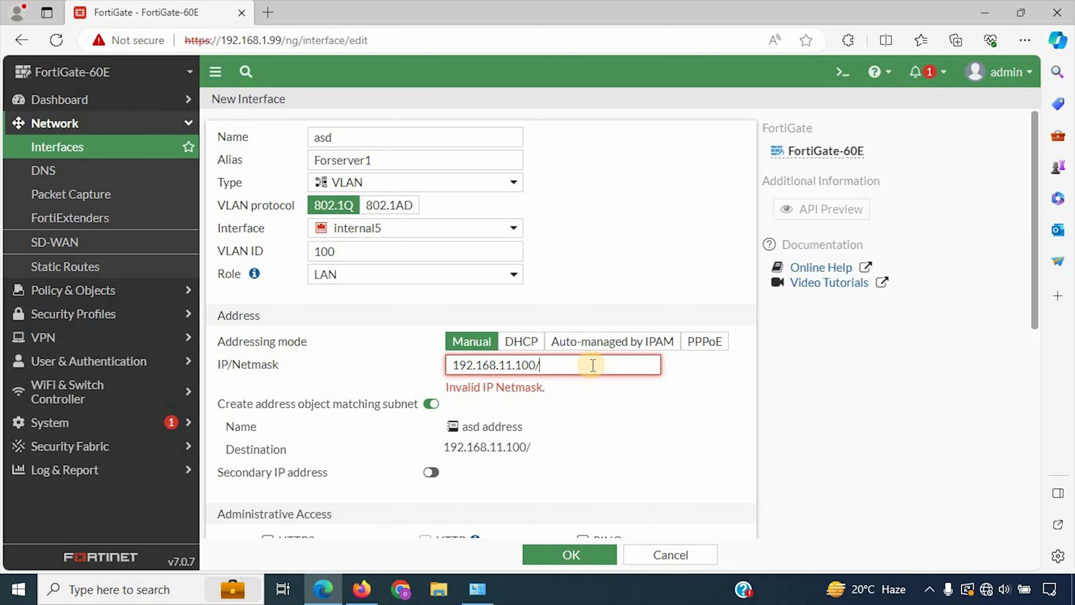
pyautogui.write('255.255.255.')
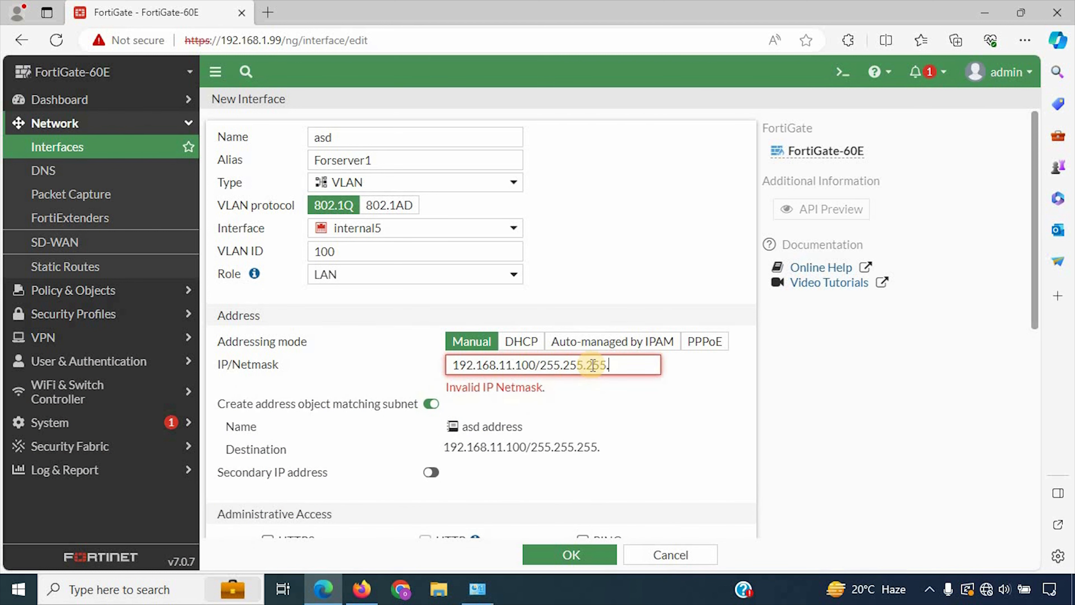
pyautogui.write('0')
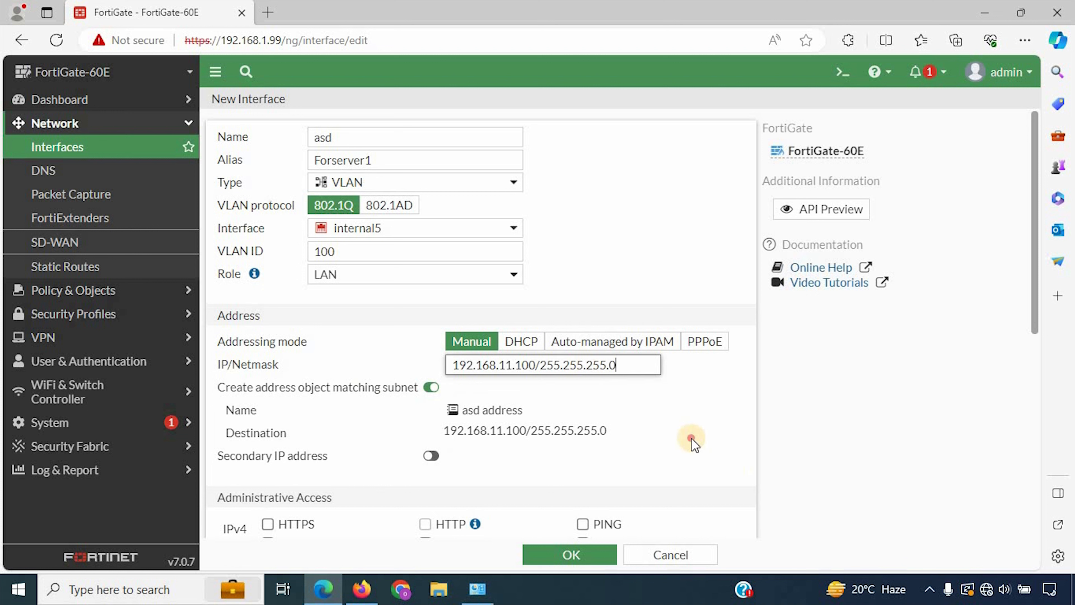
pyautogui.click(692, 441)
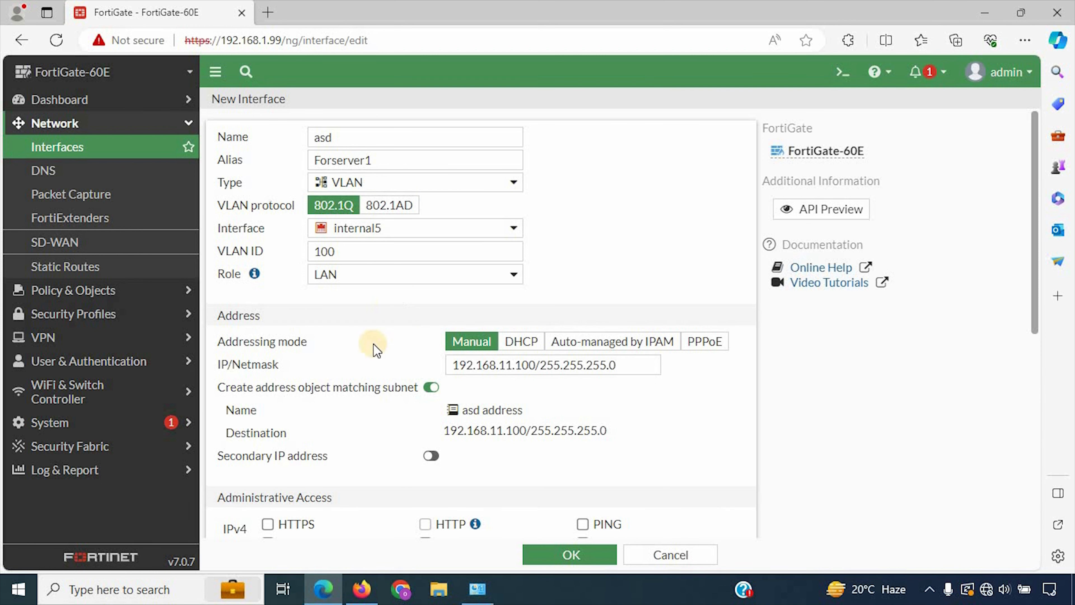
pyautogui.scroll(-9, 447, 434)
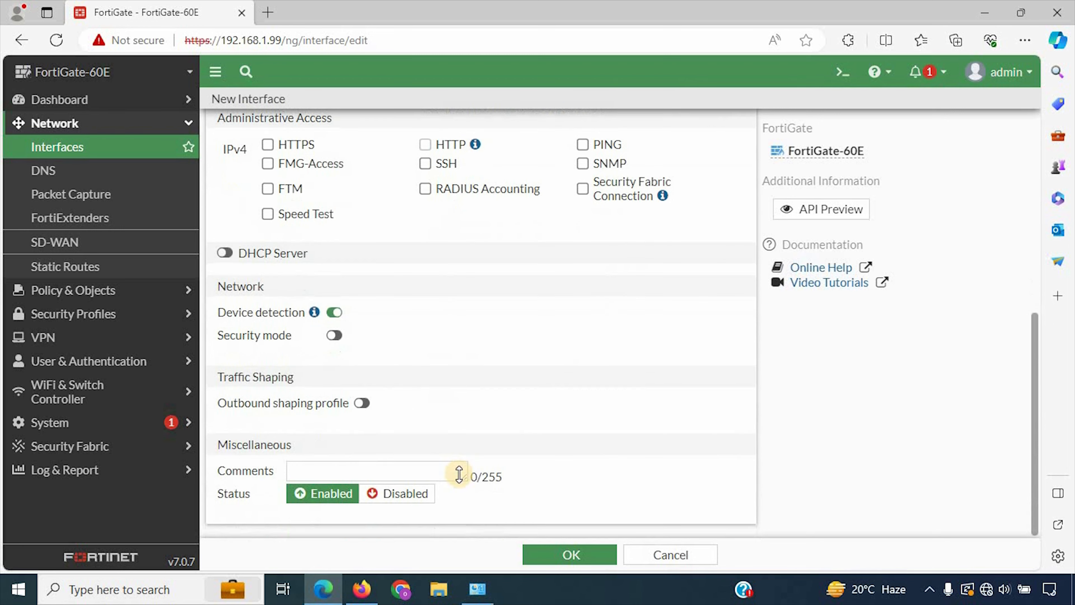
pyautogui.scroll(10, 463, 483)
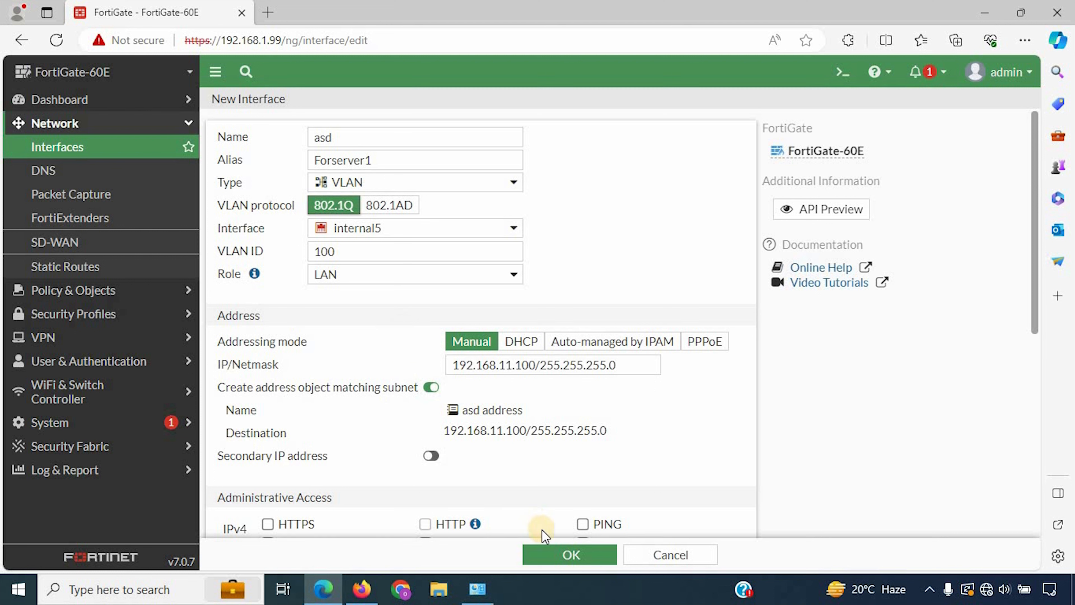
pyautogui.click(568, 556)
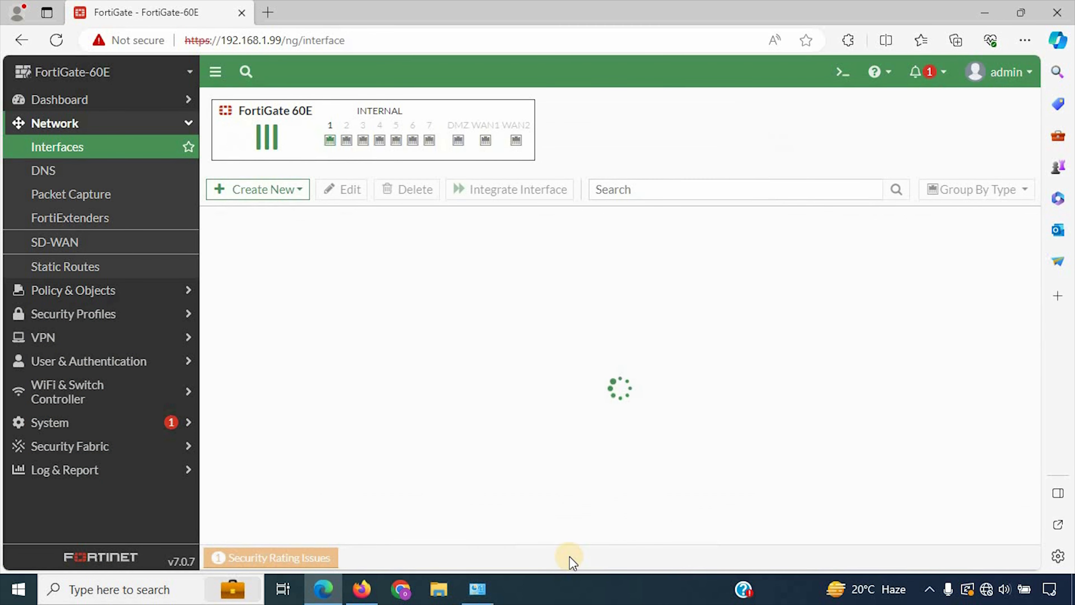
# Step: Start another new interface from the Create New menu
pyautogui.scroll(-6, 456, 456)
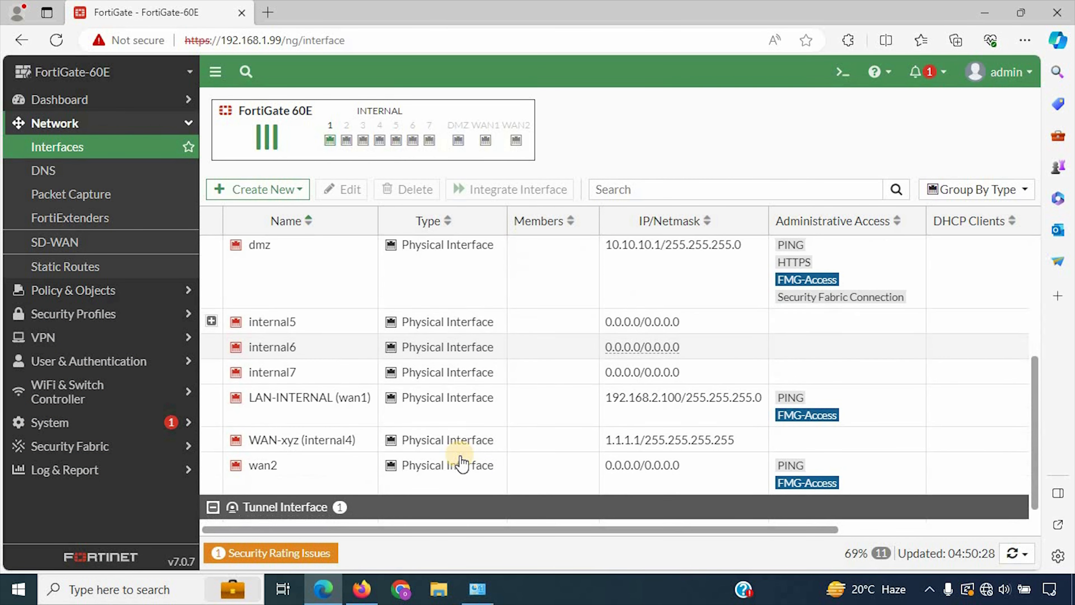
pyautogui.scroll(3, 275, 320)
pyautogui.scroll(2, 275, 321)
pyautogui.click(264, 189)
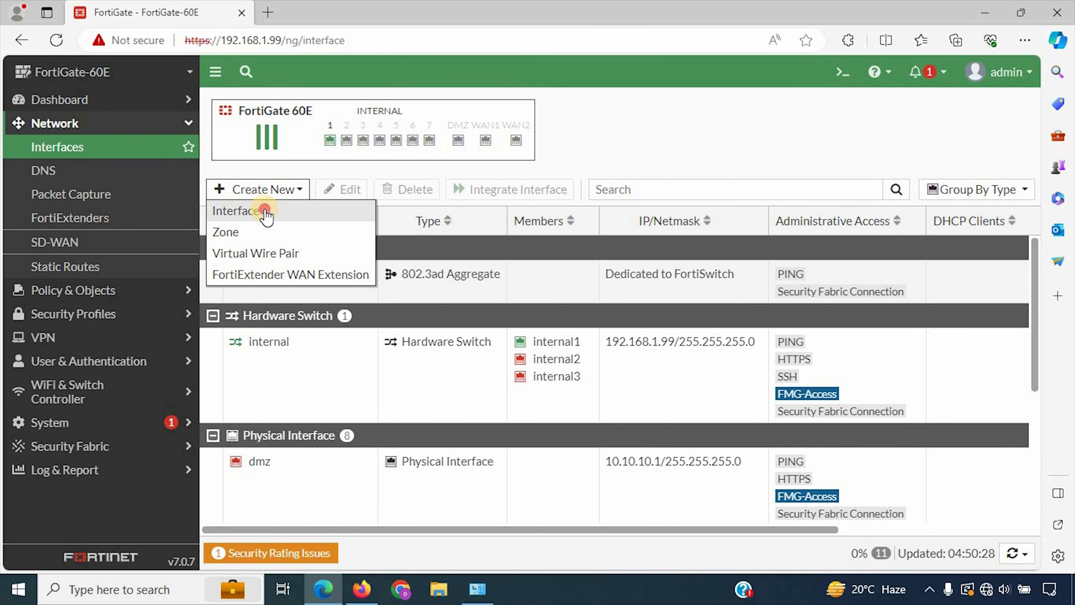
pyautogui.click(259, 209)
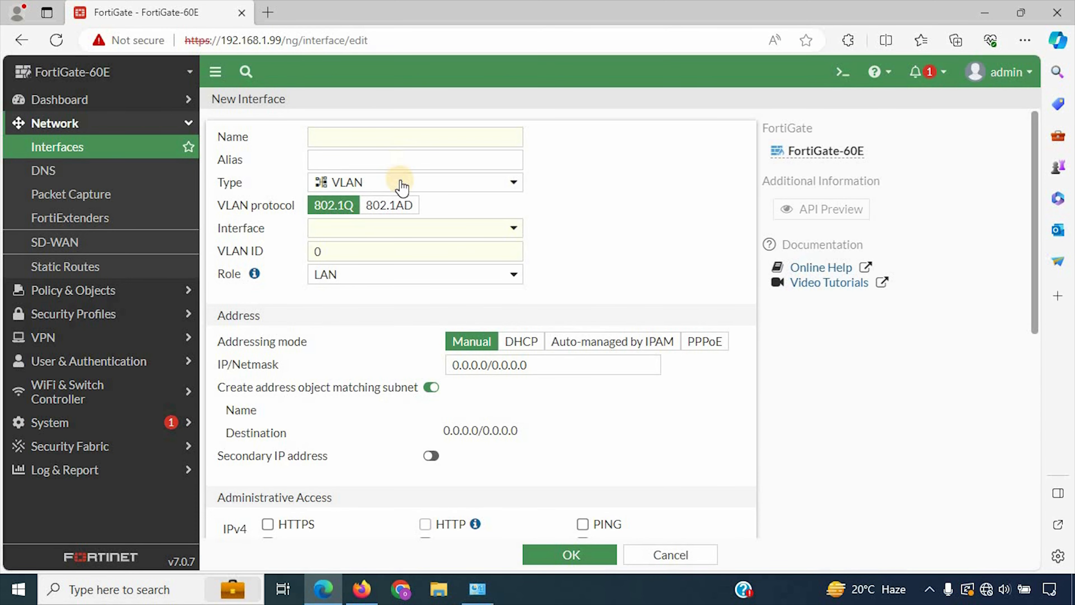
# Step: Name it qwe, alias Forvlan200, on parent internal5 with VLAN ID 200
pyautogui.click(368, 156)
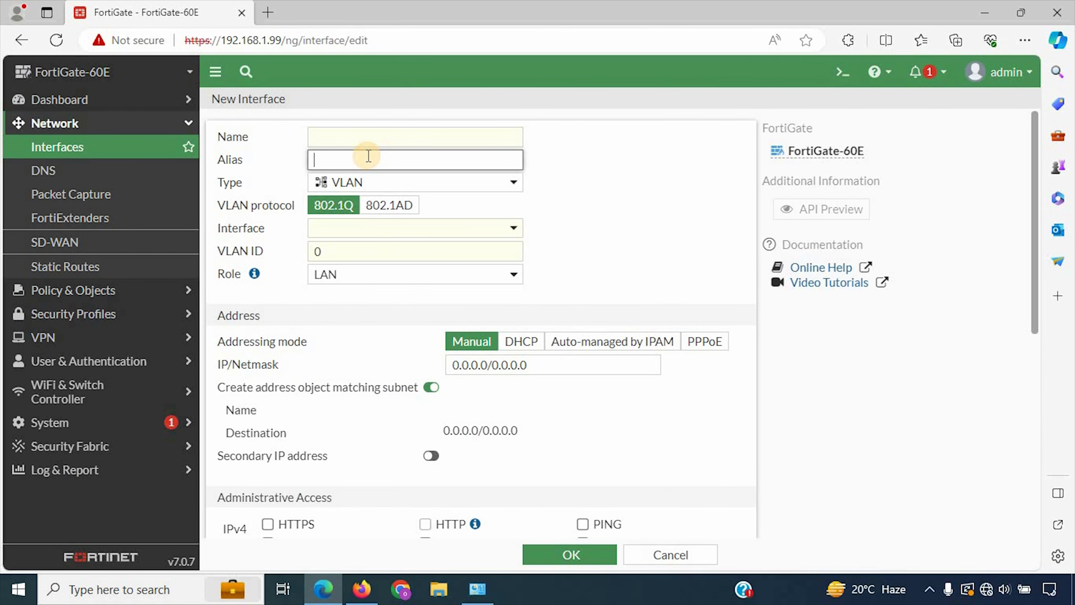
pyautogui.click(372, 131)
pyautogui.write('qwe')
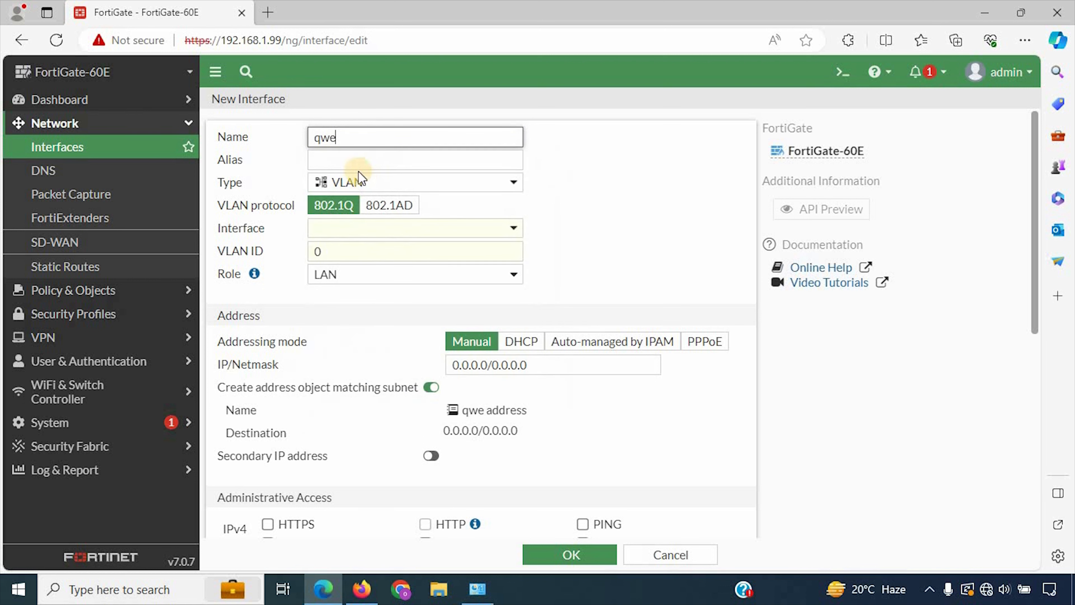
pyautogui.click(353, 160)
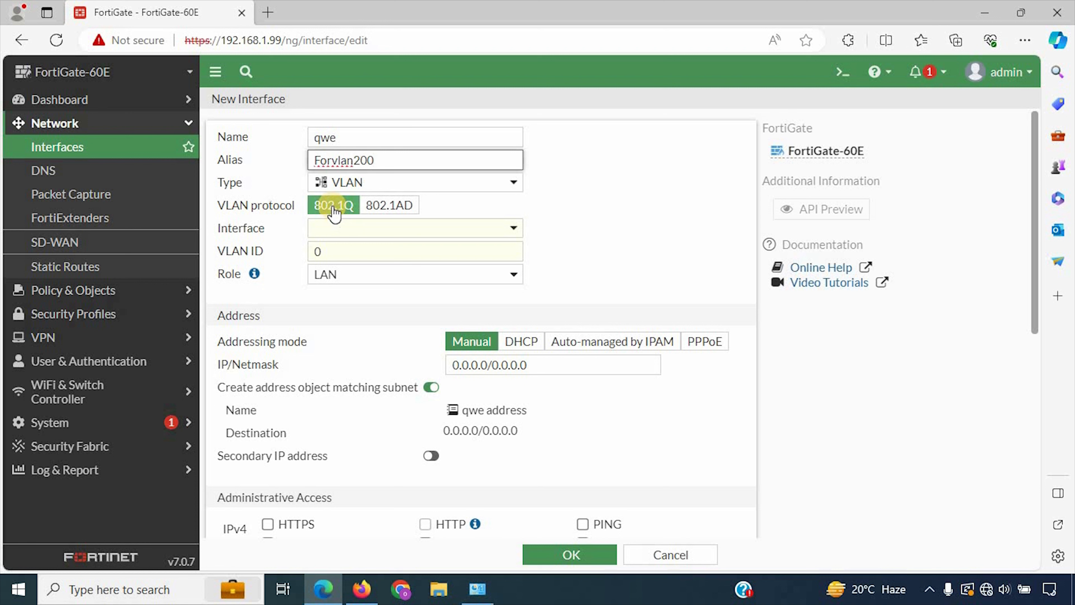
pyautogui.click(346, 228)
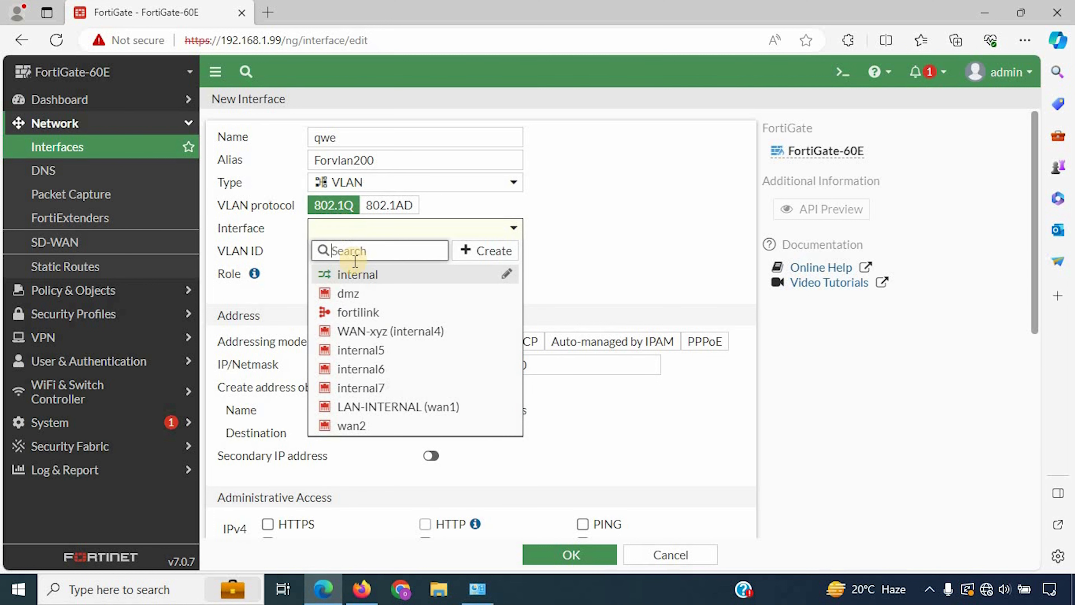
pyautogui.click(388, 352)
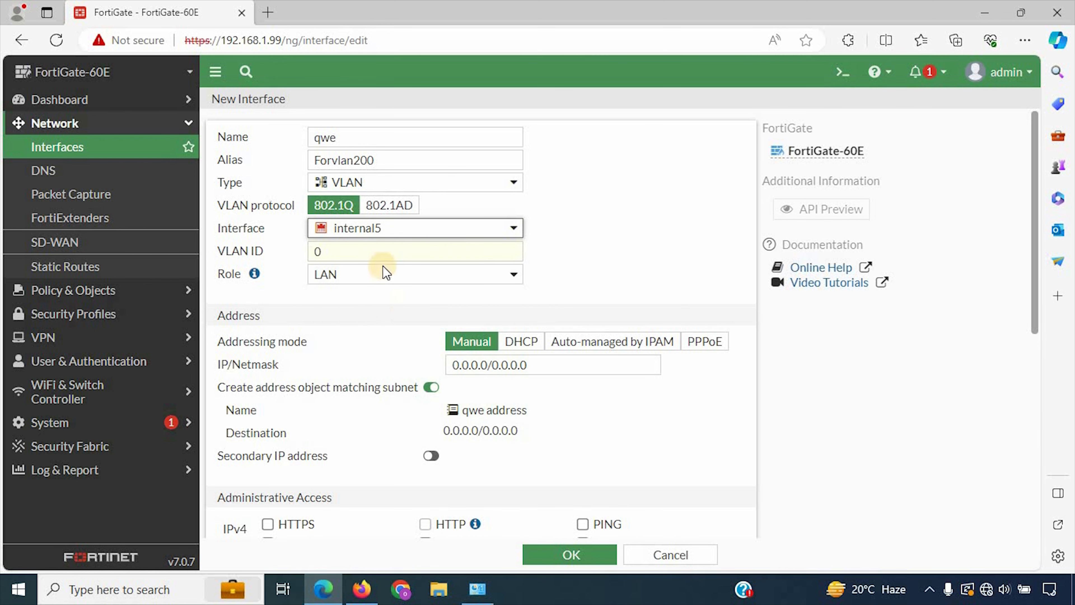
pyautogui.click(357, 257)
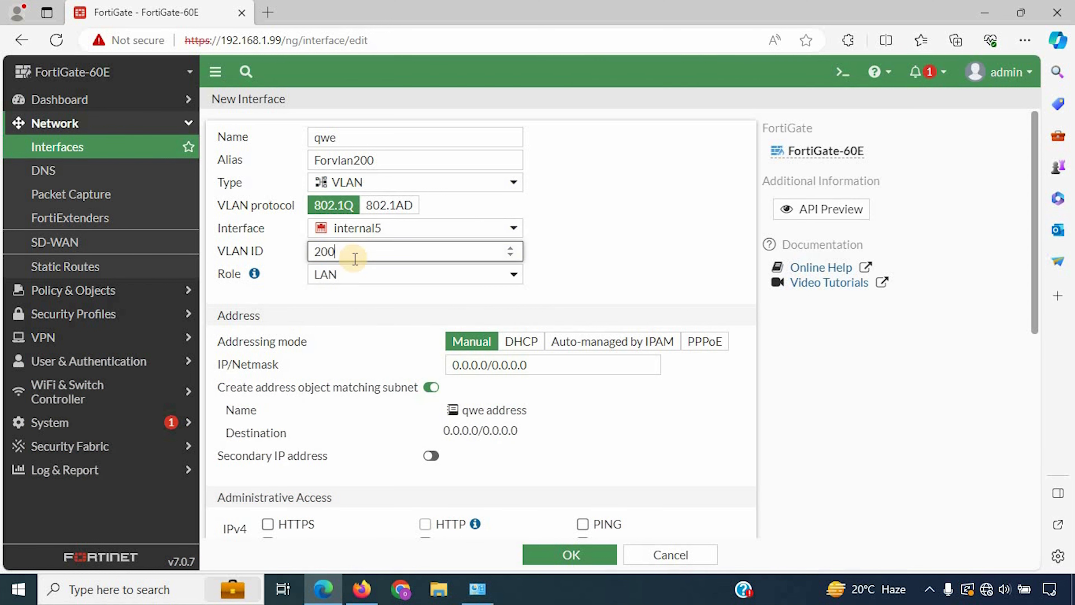
pyautogui.write('200')
# Step: Keep the role as LAN and save the VLAN 200 interface
pyautogui.click(360, 272)
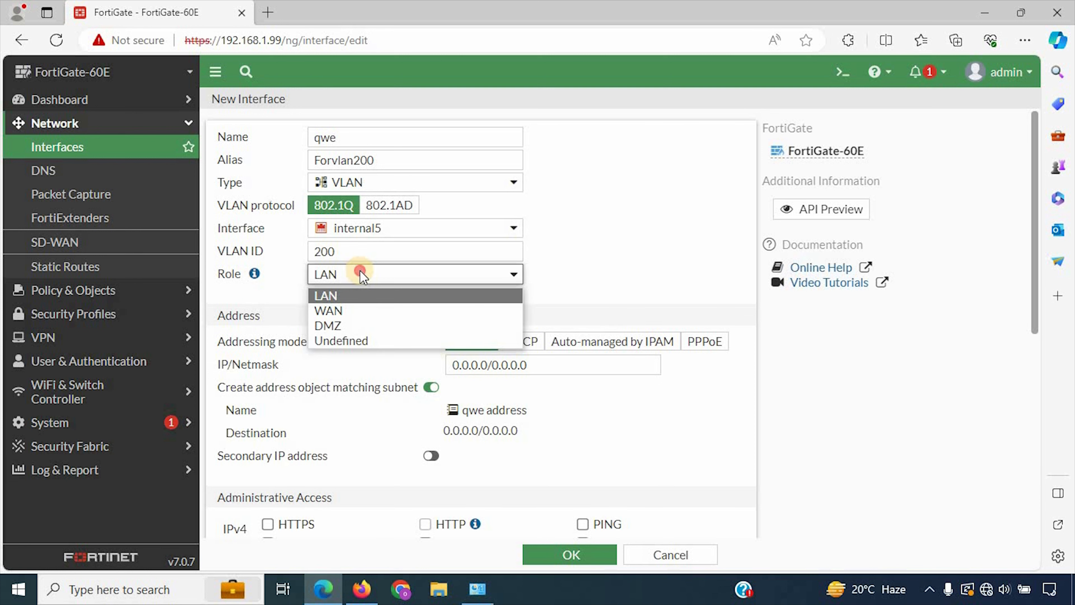
pyautogui.click(360, 272)
pyautogui.click(593, 245)
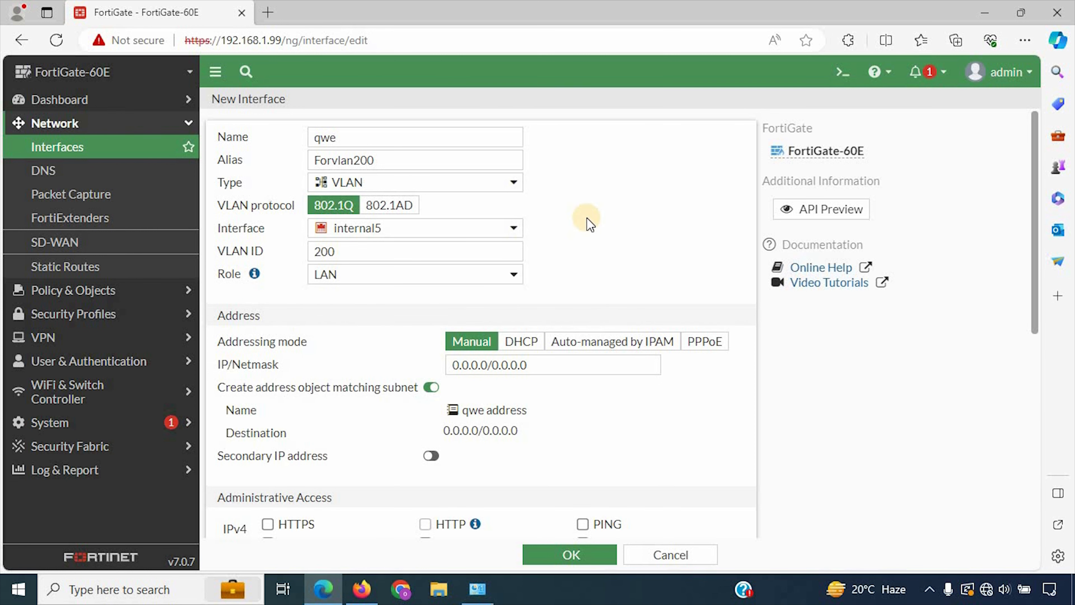
pyautogui.click(496, 276)
pyautogui.click(534, 247)
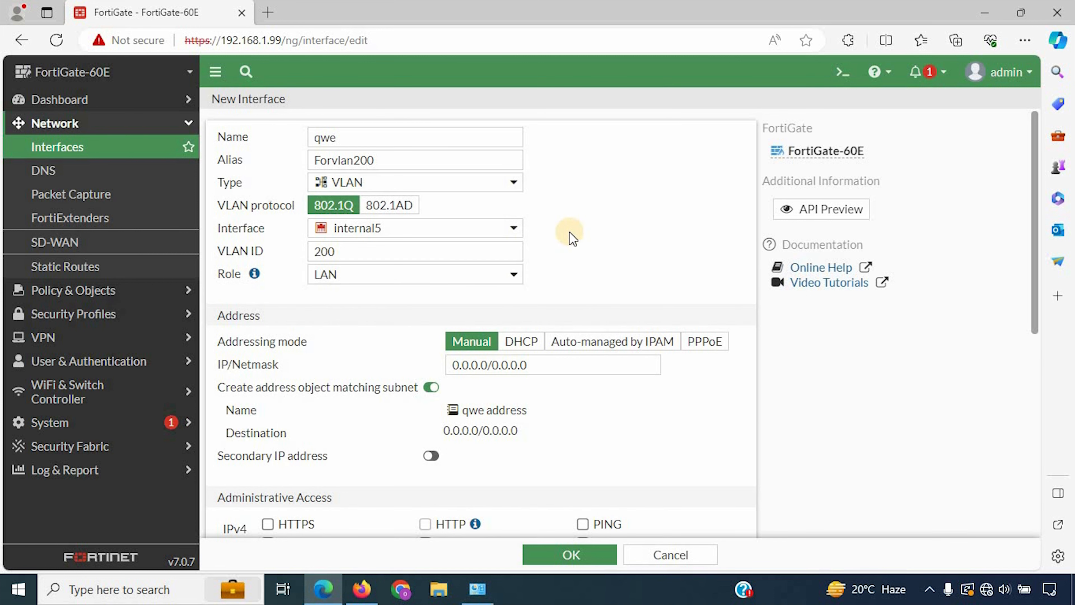
pyautogui.scroll(-1, 542, 280)
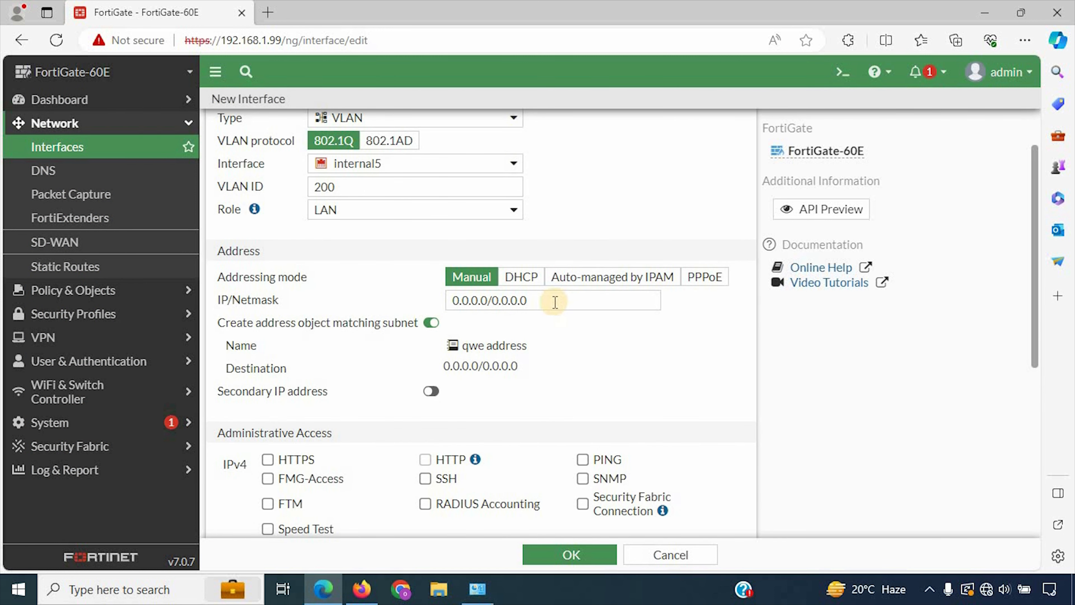
pyautogui.scroll(-5, 550, 313)
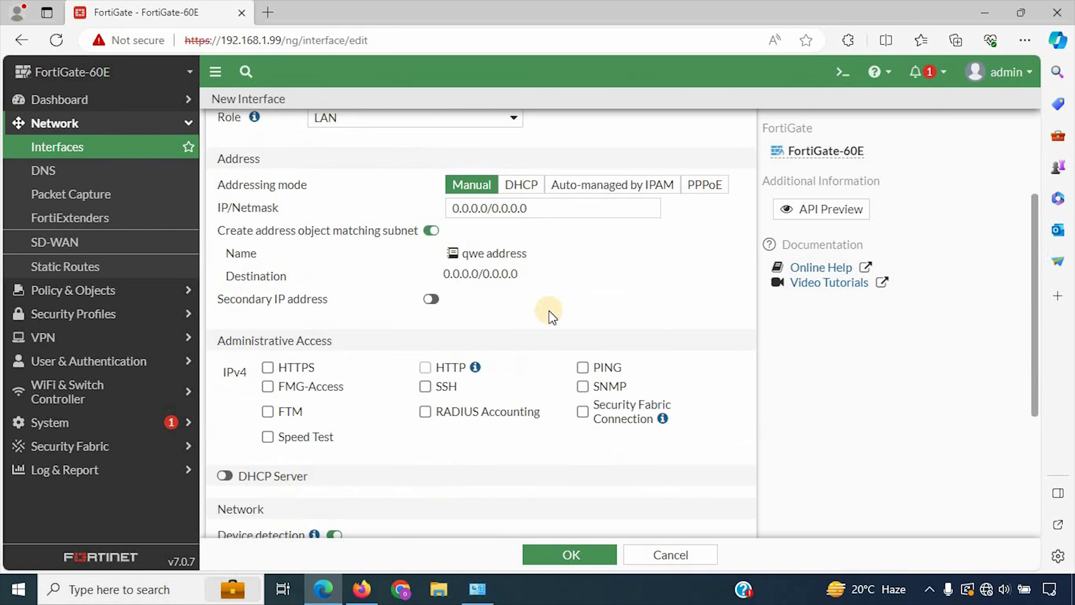
pyautogui.click(572, 554)
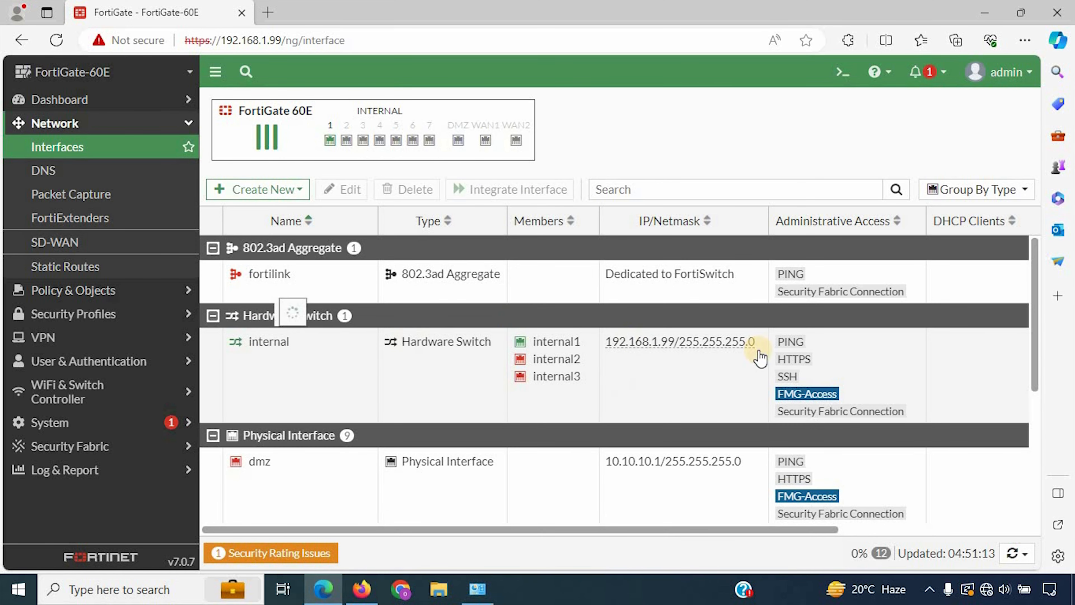
# Step: Expand internal5 to show its VLANs Forserver1 (asd) and Forvlan200 (qwe)
pyautogui.scroll(-4, 319, 407)
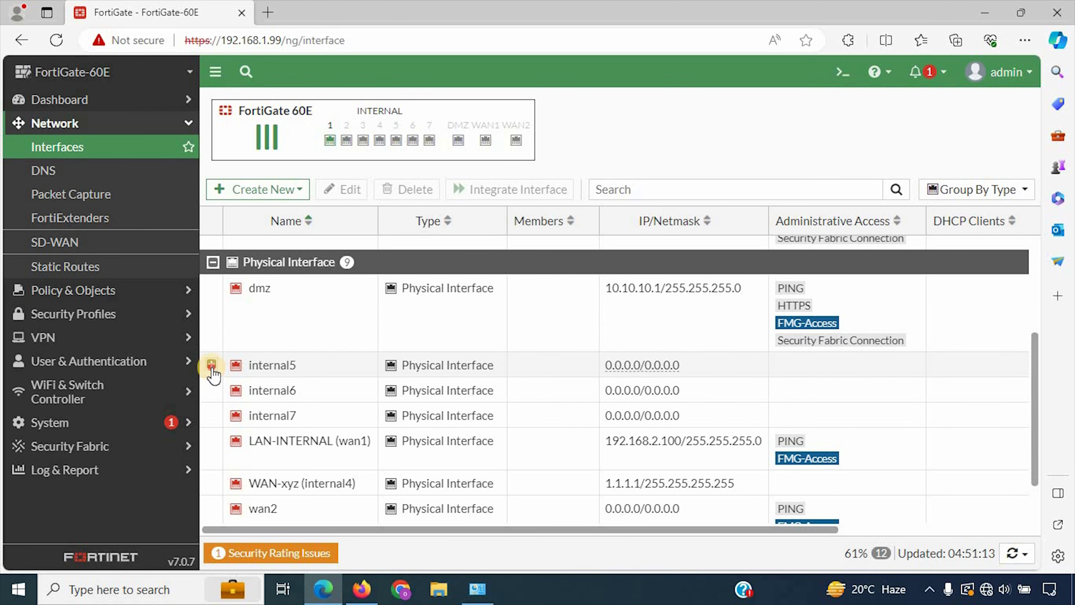
pyautogui.click(211, 364)
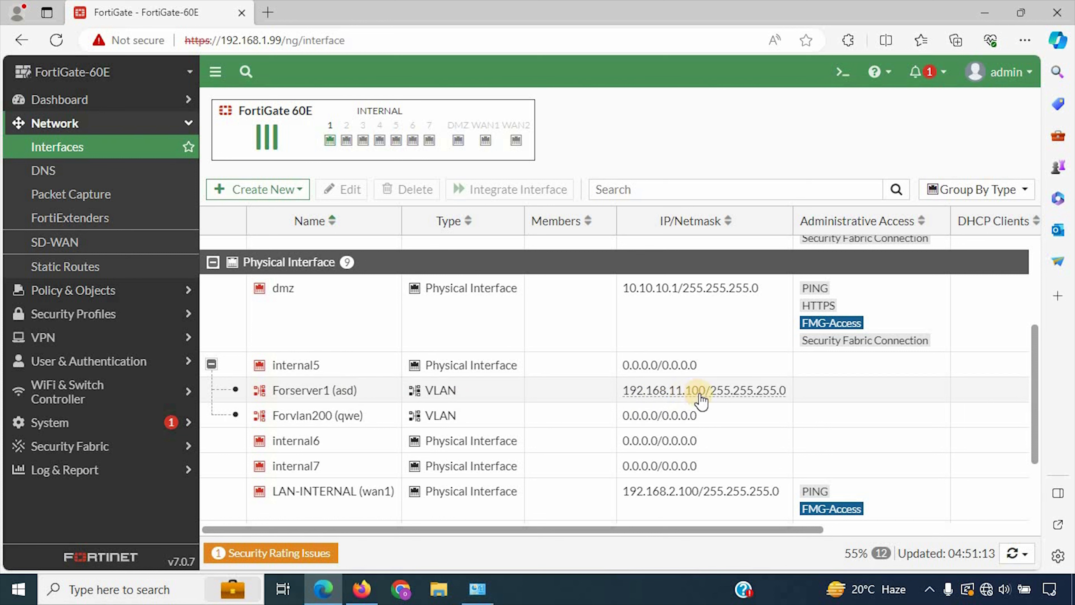
pyautogui.moveTo(700, 400)
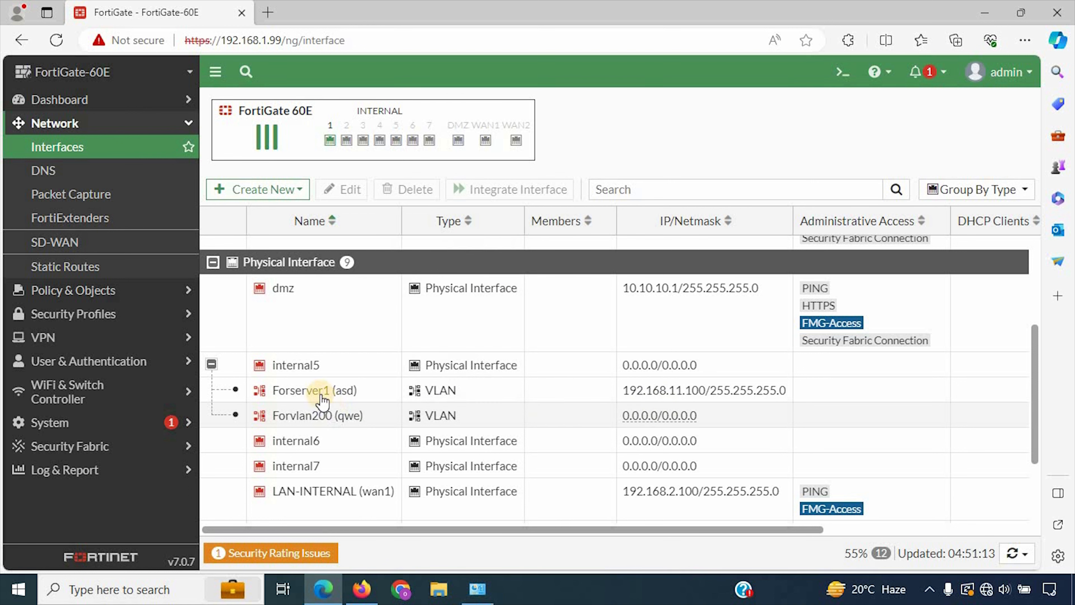
pyautogui.scroll(5, 377, 449)
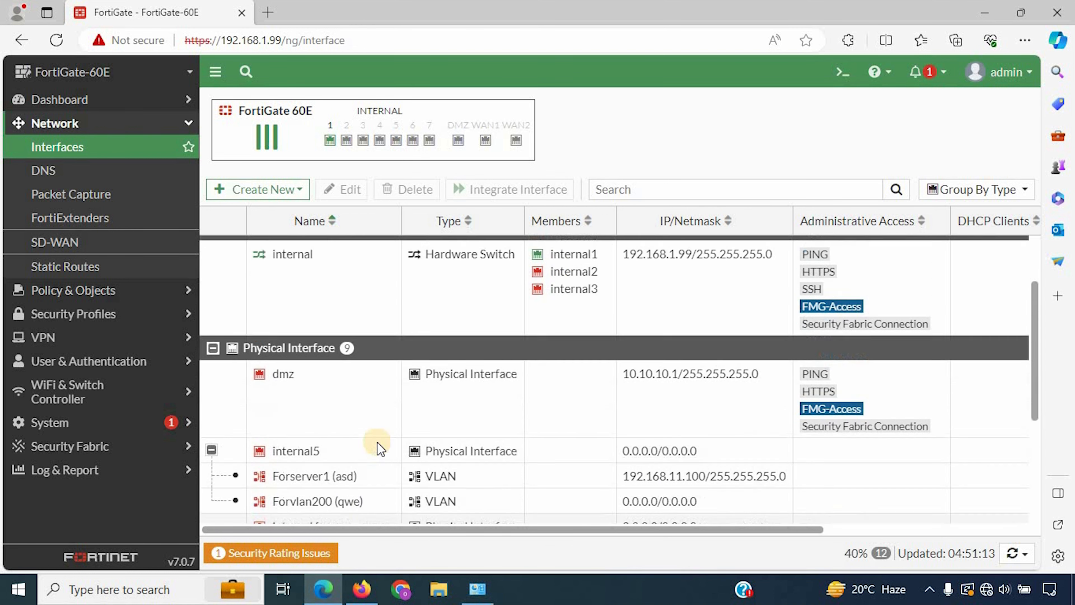
pyautogui.click(257, 197)
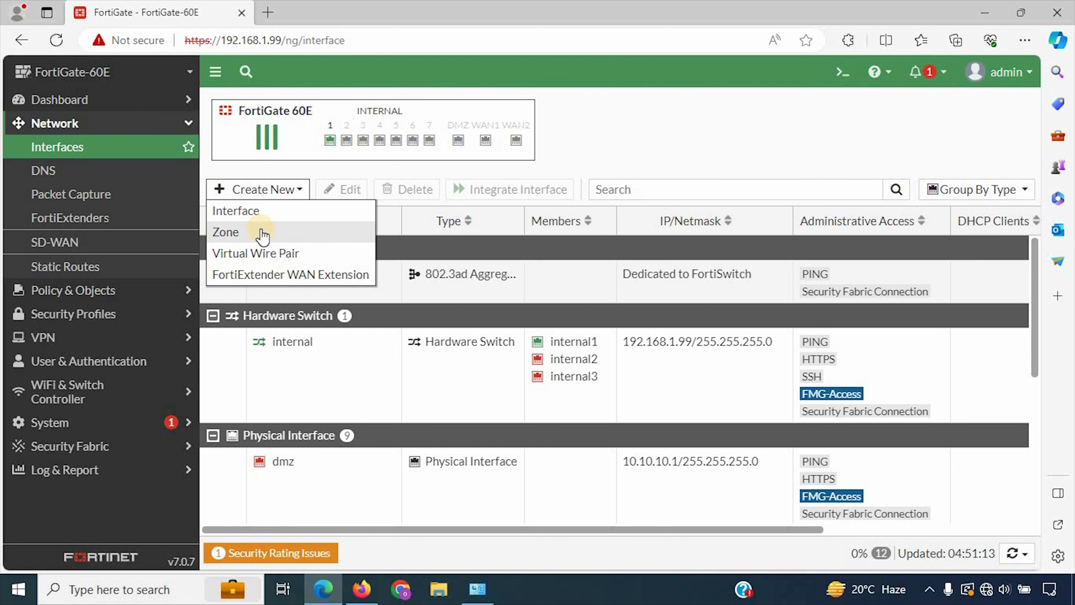
pyautogui.click(686, 147)
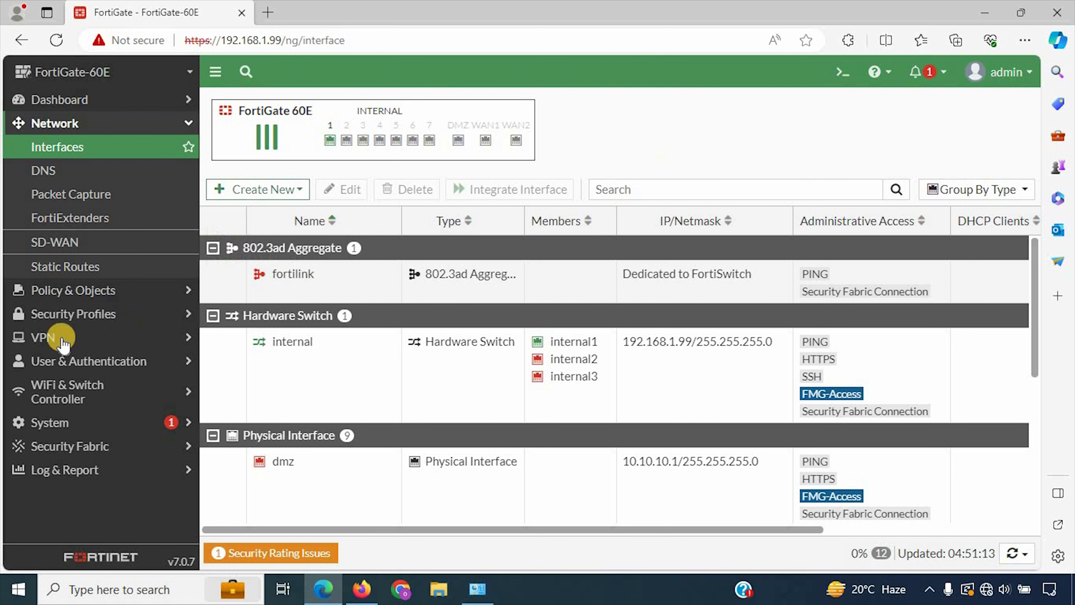
# Step: Open the default profile under Security Profiles > Web Filter
pyautogui.click(82, 315)
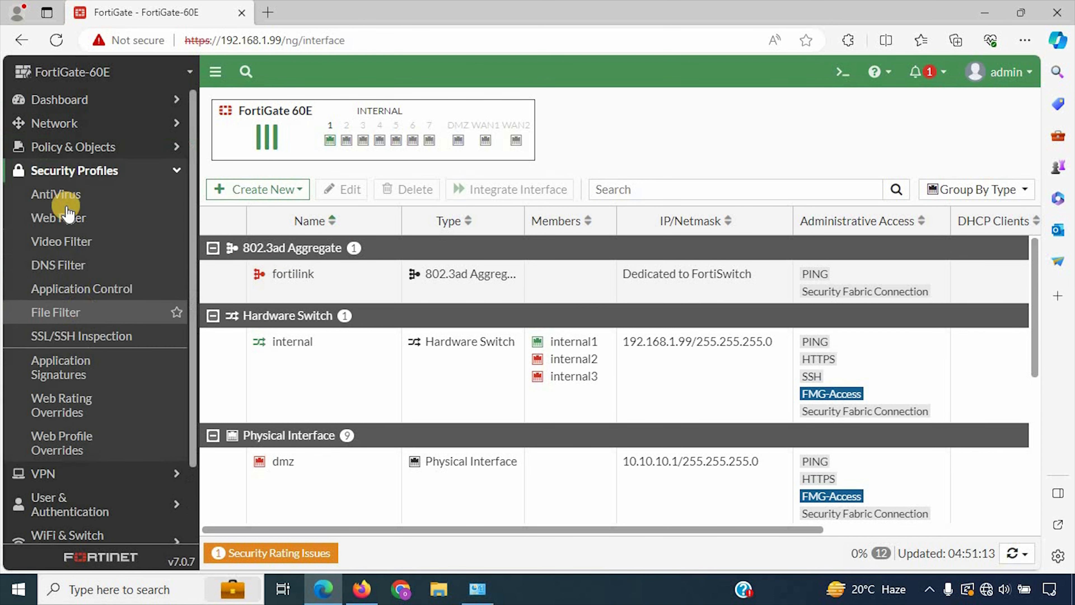
pyautogui.click(74, 204)
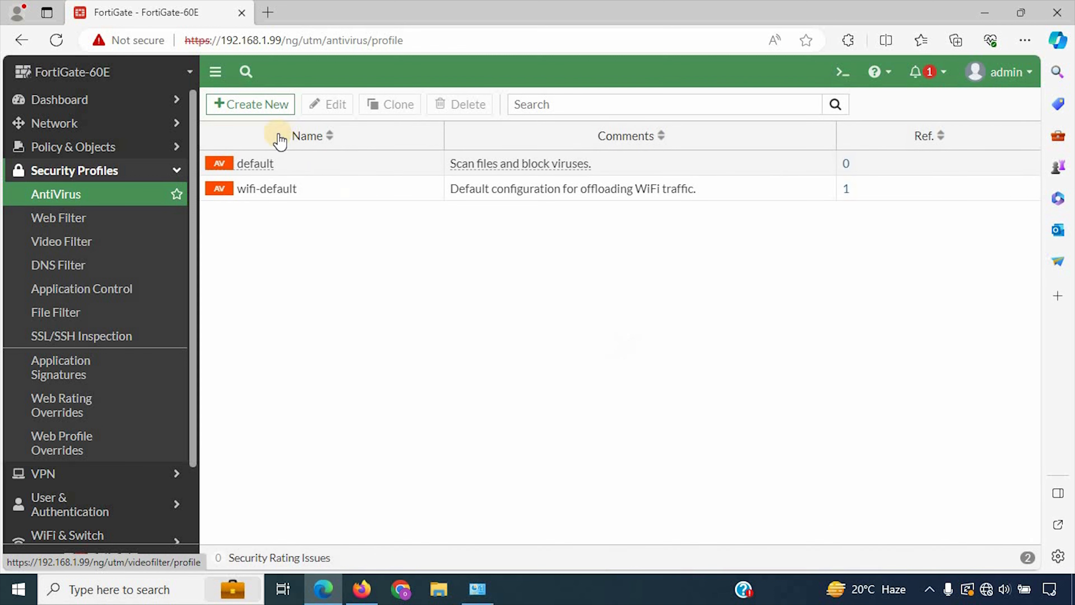
pyautogui.click(87, 220)
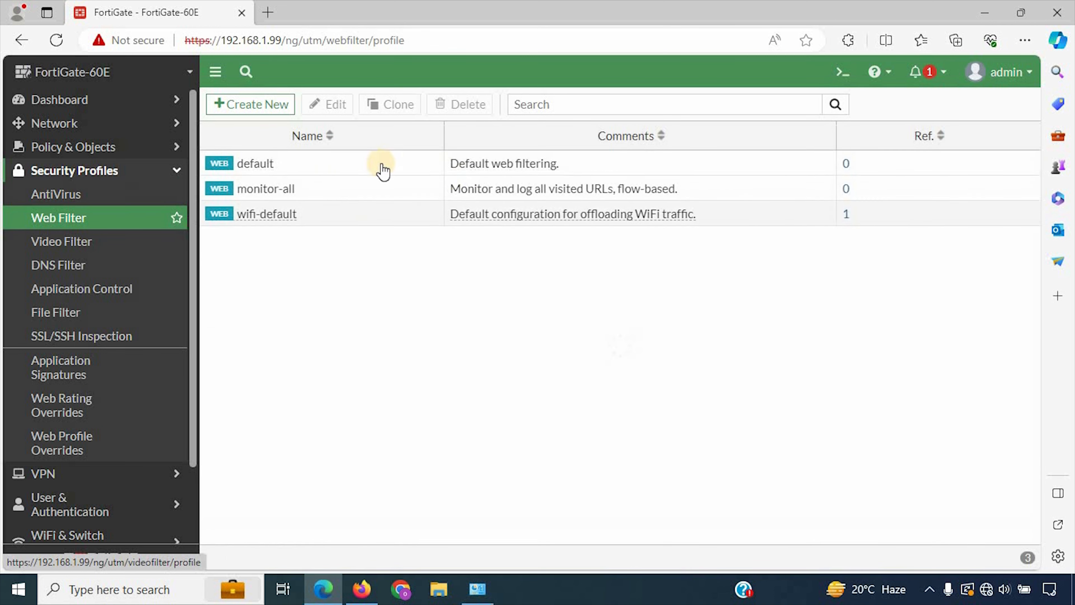
pyautogui.click(245, 169)
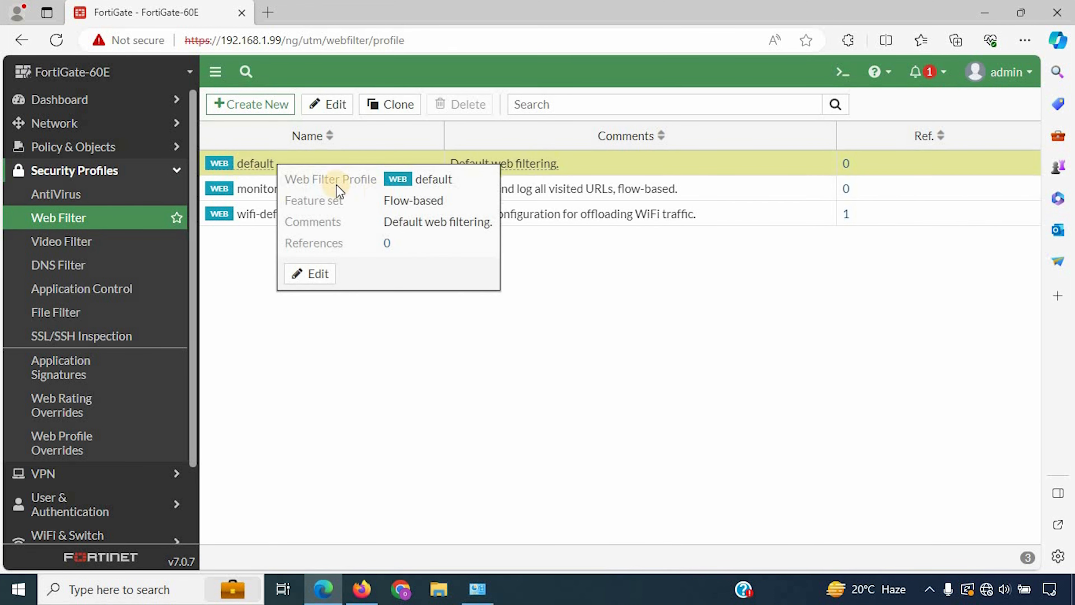
pyautogui.doubleClick(256, 163)
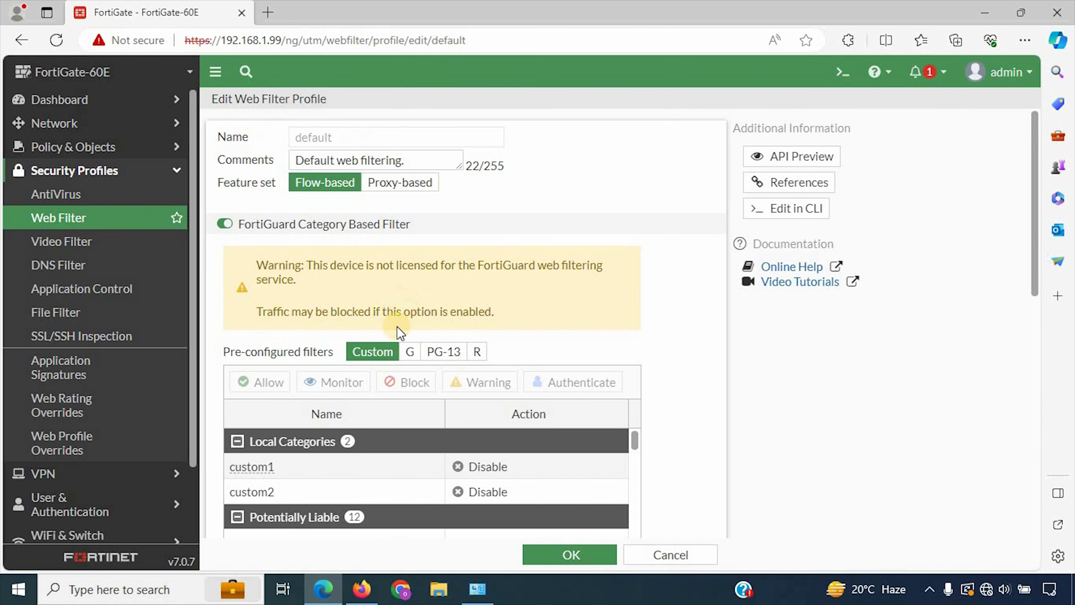
# Step: Scroll through its category actions, then move on to Video Filter and DNS Filter
pyautogui.scroll(-5, 389, 297)
pyautogui.scroll(-1, 359, 321)
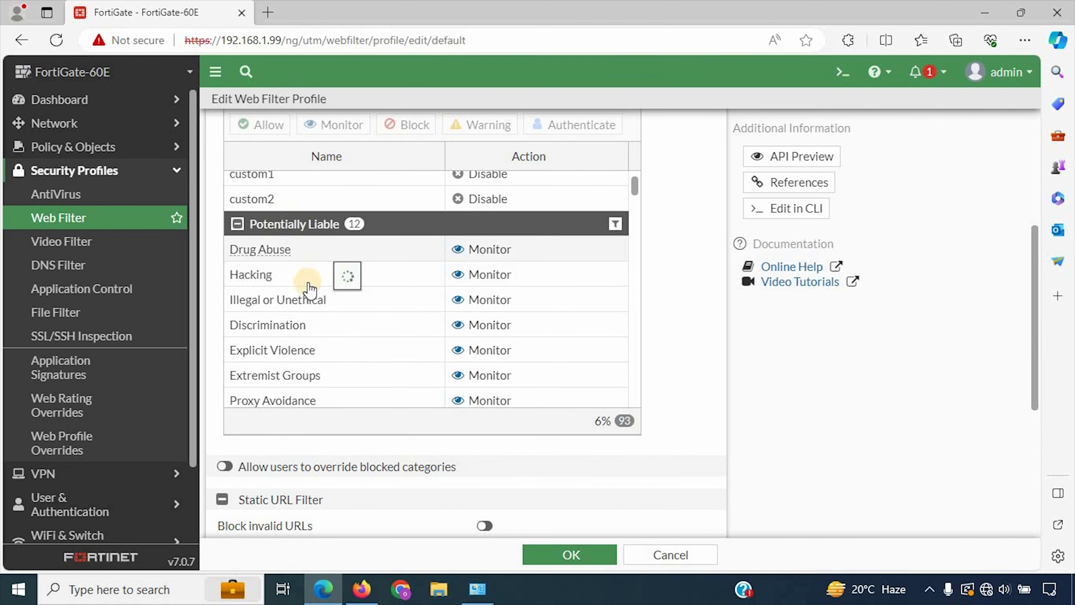
pyautogui.scroll(-3, 309, 283)
pyautogui.scroll(-15, 311, 292)
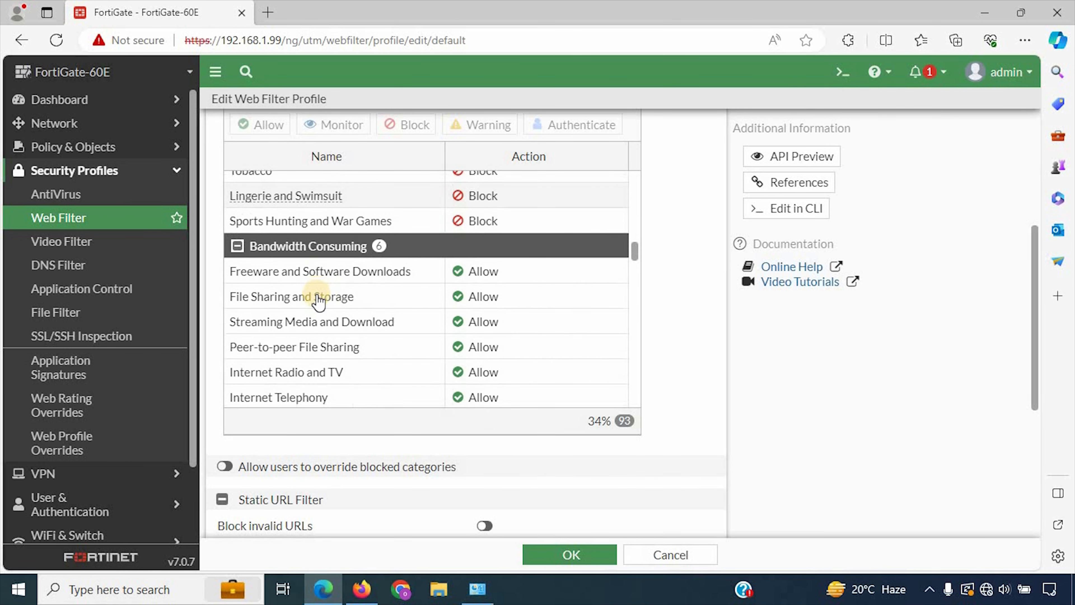
pyautogui.scroll(-15, 315, 305)
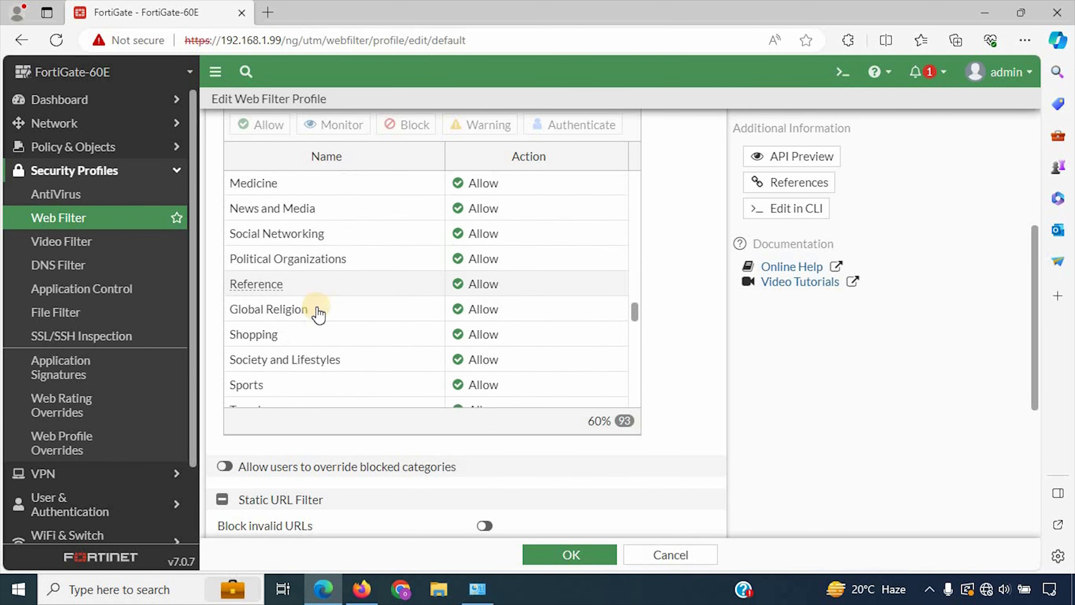
pyautogui.click(86, 251)
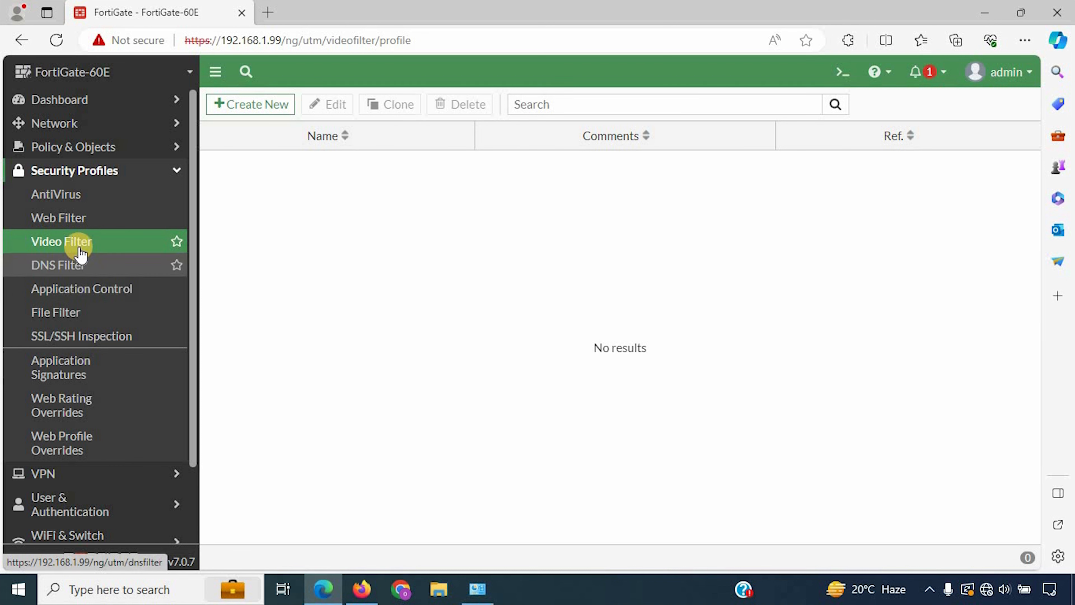
pyautogui.click(63, 272)
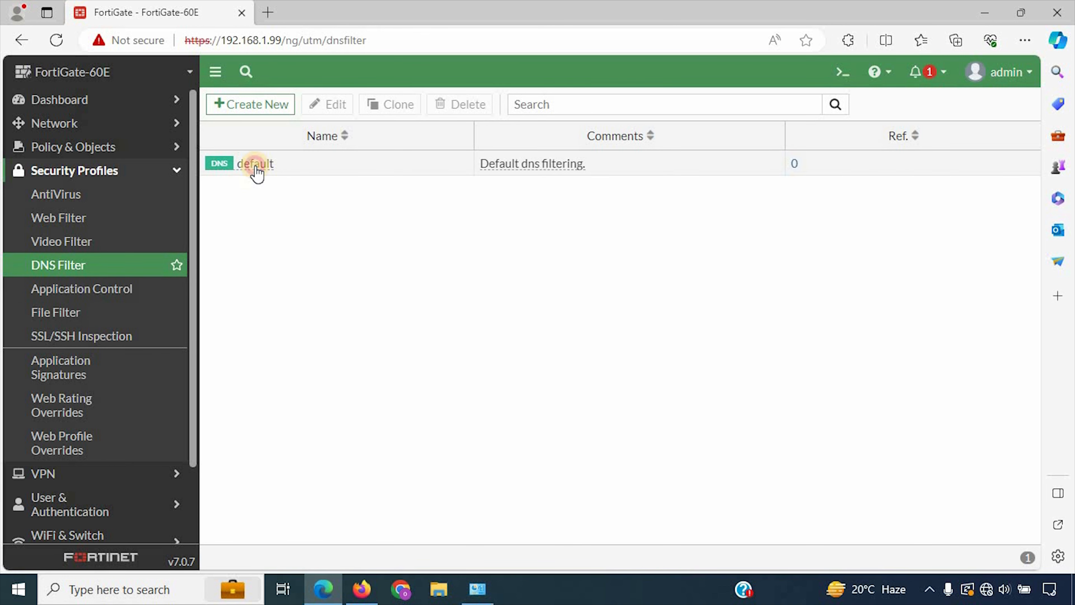
# Step: Open the default DNS filter profile and scroll through its settings
pyautogui.doubleClick(255, 169)
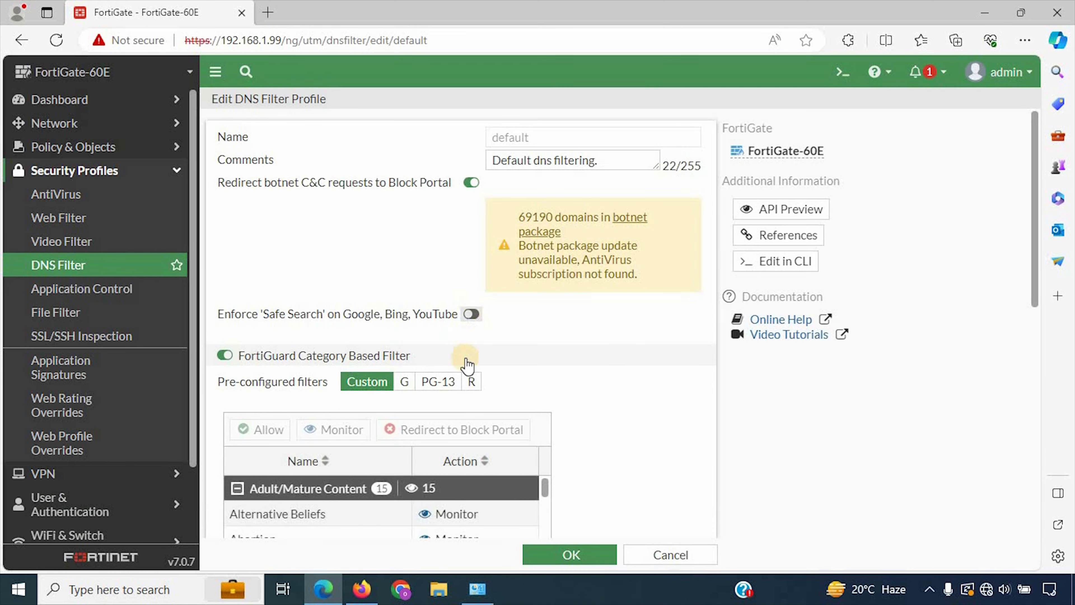
pyautogui.scroll(-5, 463, 358)
pyautogui.scroll(-2, 462, 356)
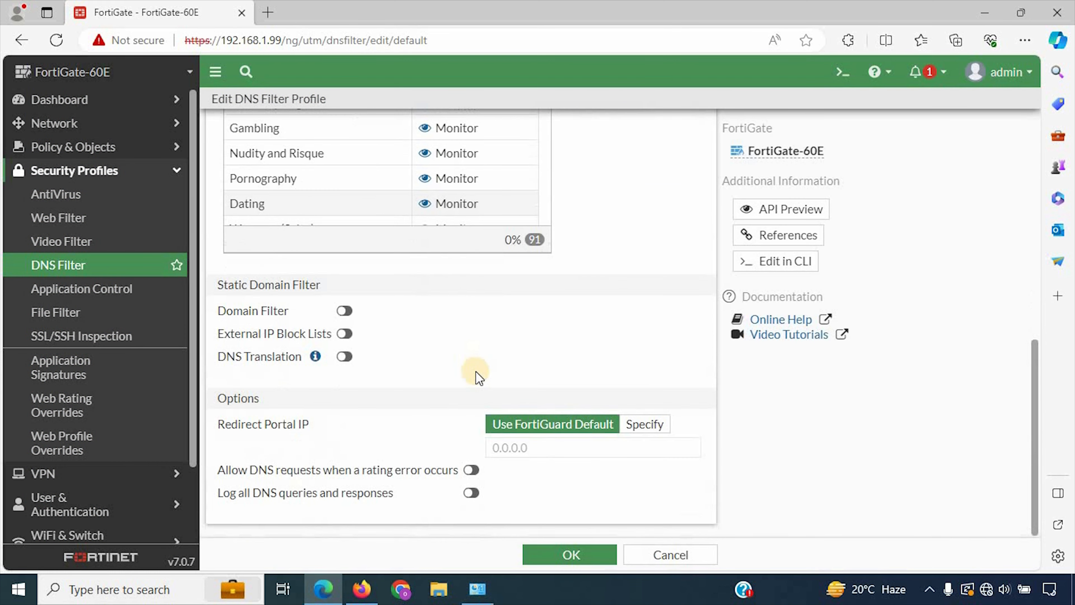
# Step: Browse Application Control, File Filter, SSL/SSH Inspection, Application Signatures, Web Rating and Web Profile Overrides
pyautogui.click(66, 289)
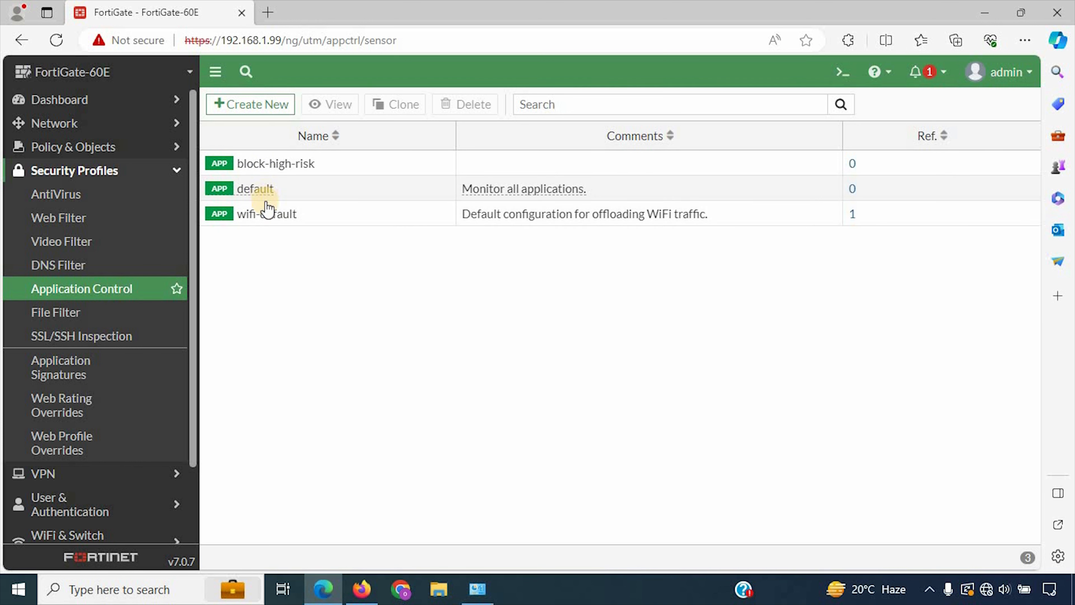
pyautogui.click(73, 321)
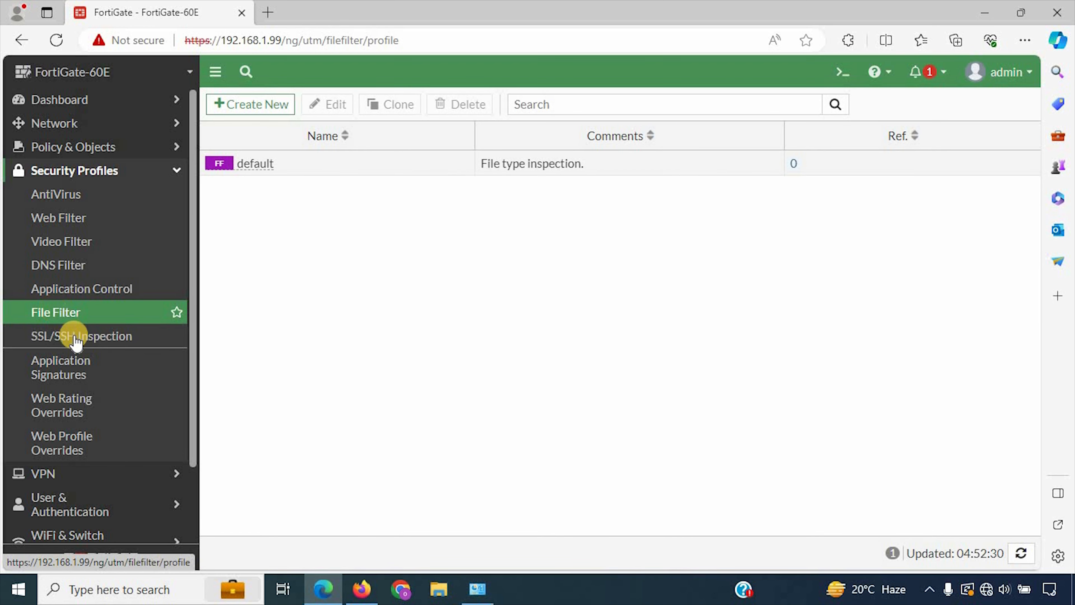
pyautogui.click(74, 336)
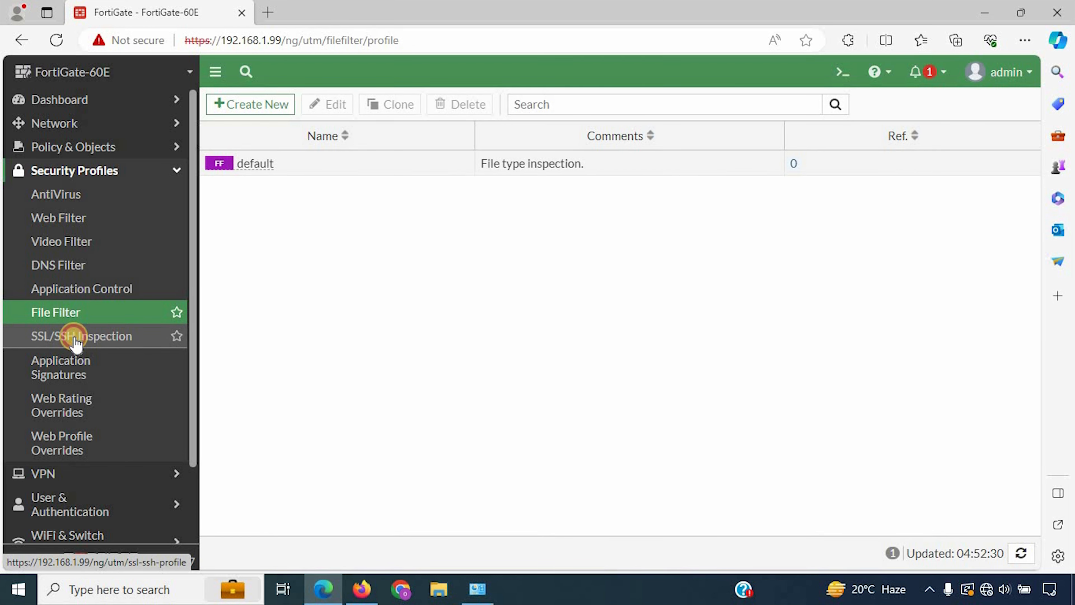
pyautogui.click(73, 372)
pyautogui.click(87, 411)
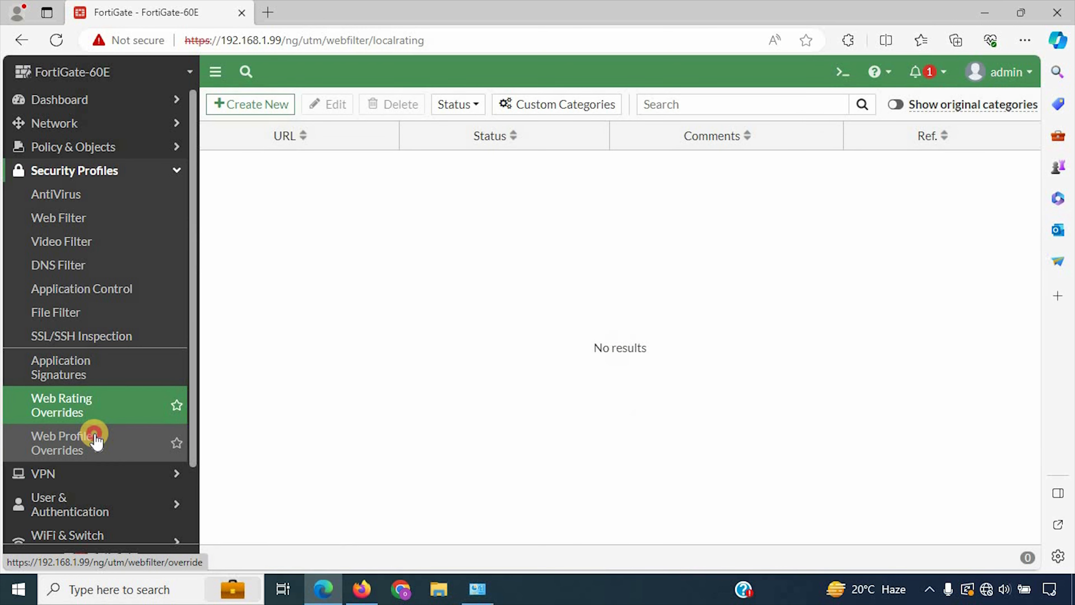
pyautogui.click(103, 440)
pyautogui.scroll(-2, 76, 403)
pyautogui.click(70, 398)
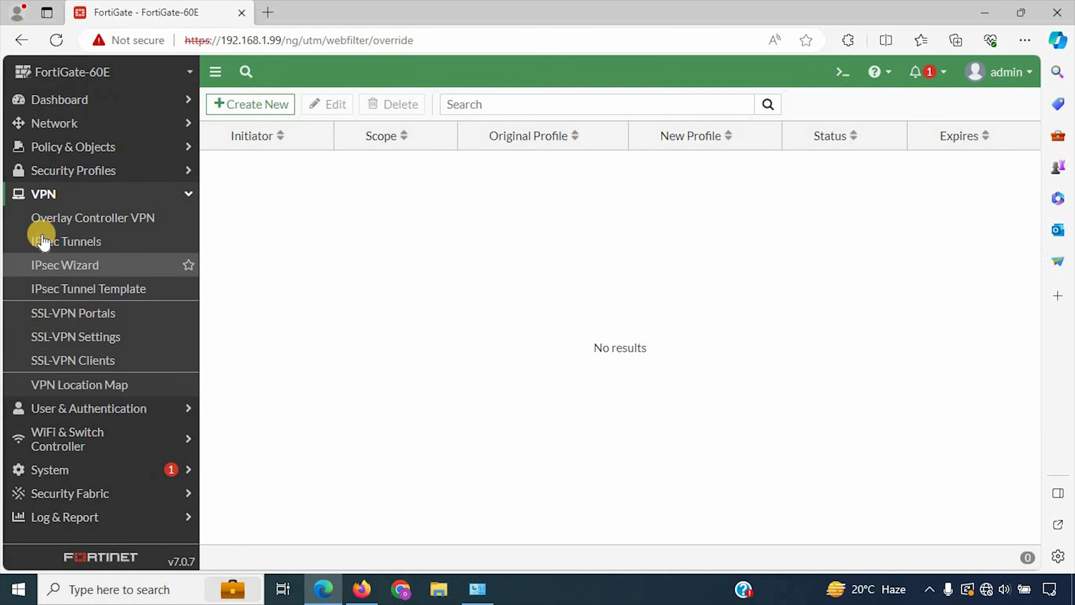
# Step: Visit VPN > IPsec Tunnels and User & Authentication > LDAP Servers, then Network > DNS
pyautogui.click(73, 241)
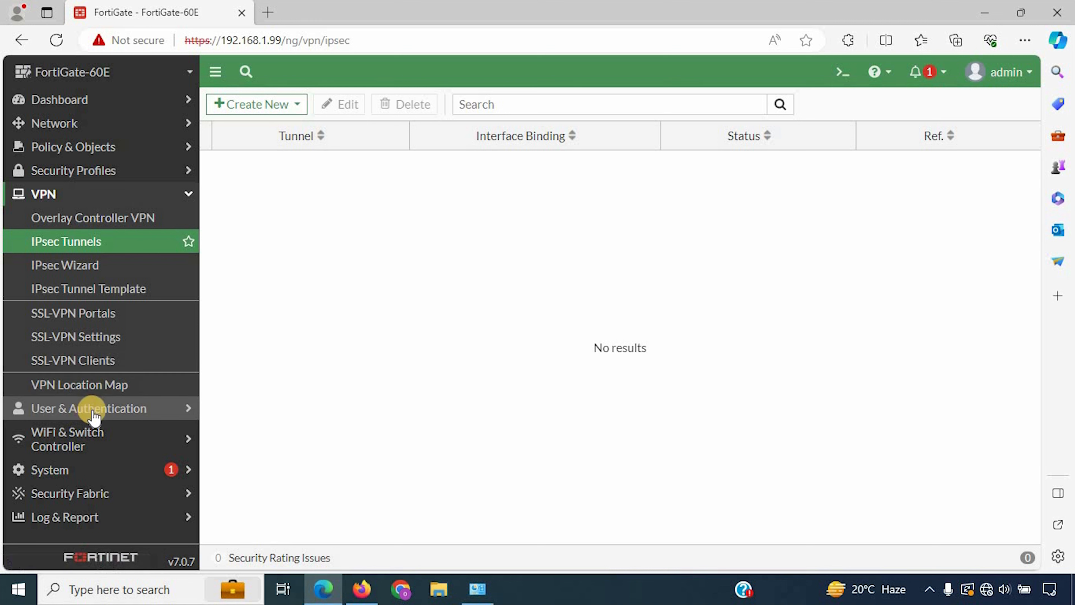
pyautogui.click(84, 409)
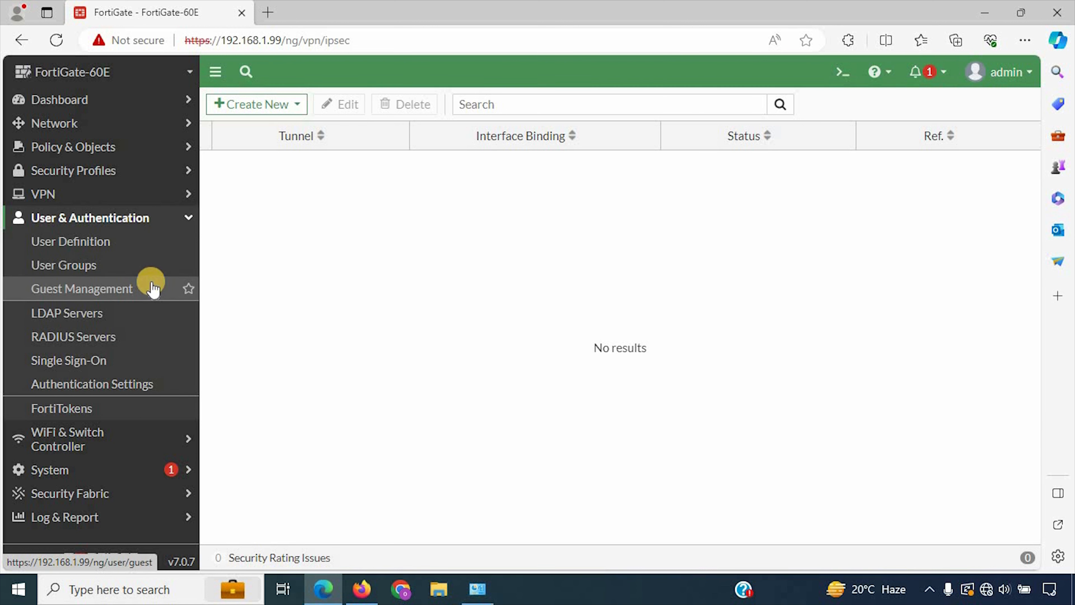
pyautogui.click(141, 311)
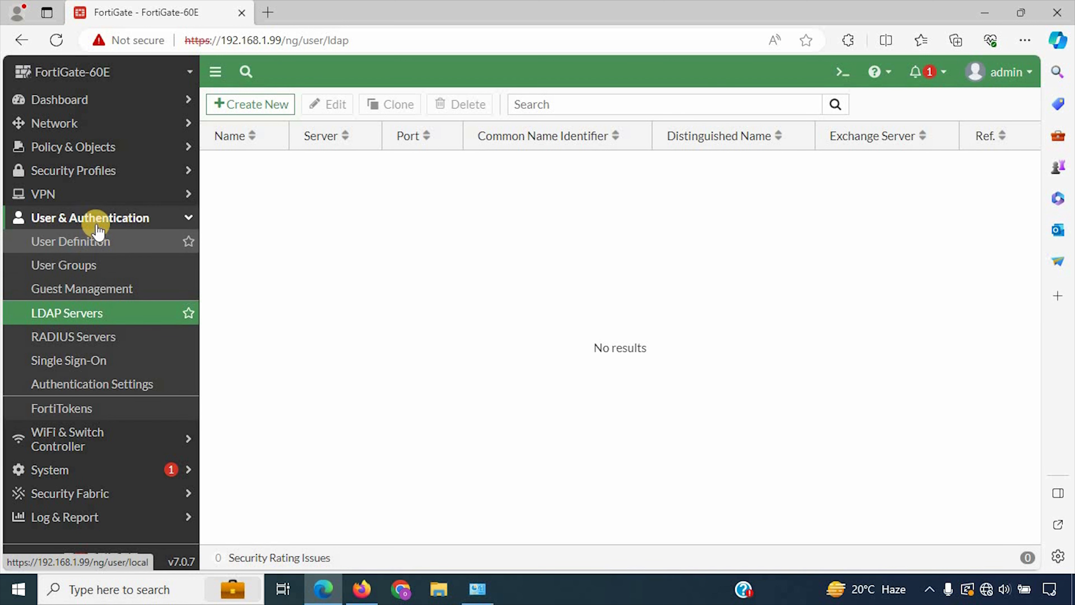
pyautogui.click(79, 123)
pyautogui.click(76, 168)
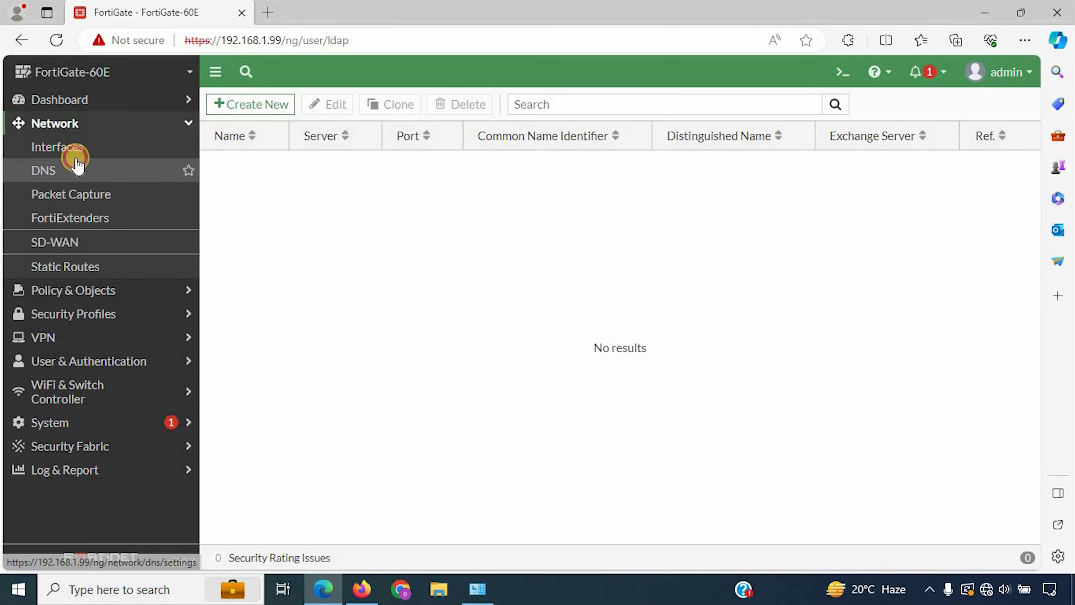
# Step: Return to Network > Interfaces and check the LAN-INTERNAL (wan1) port at 192.168.2.100/24
pyautogui.click(74, 146)
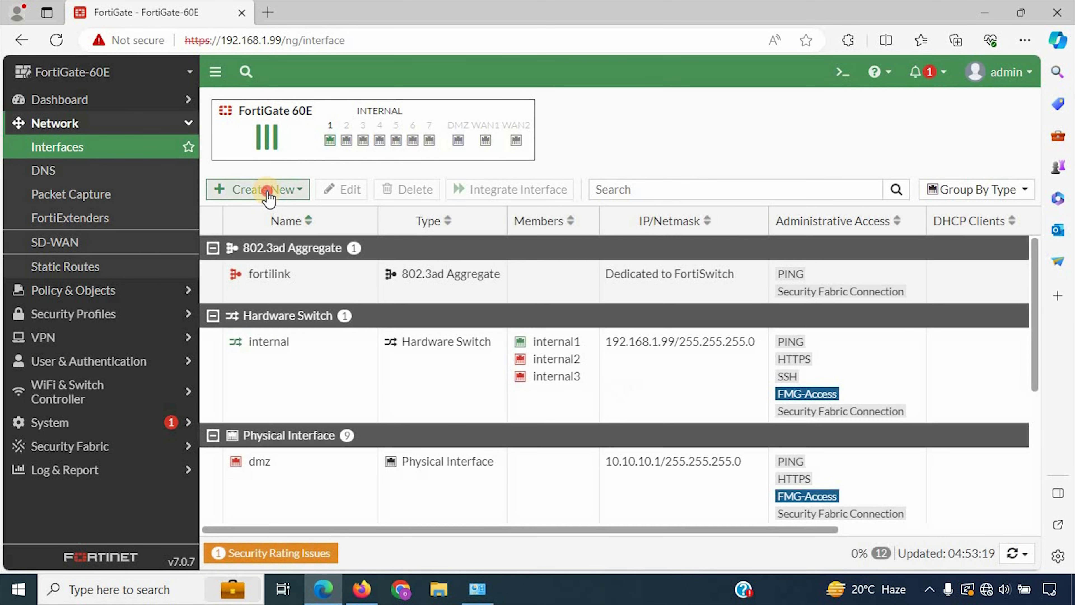
pyautogui.click(273, 189)
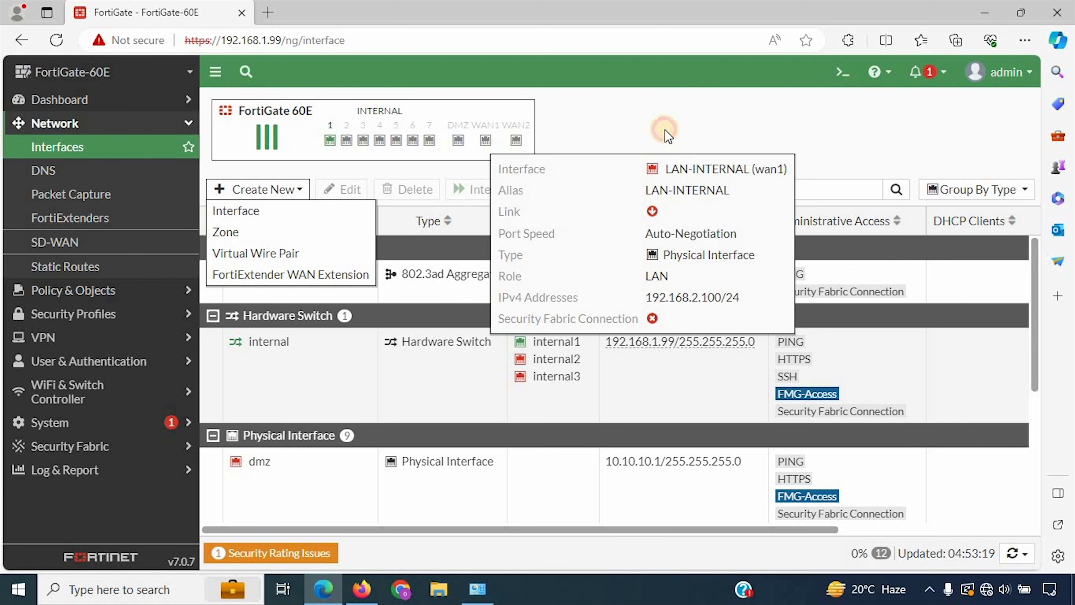
pyautogui.click(665, 131)
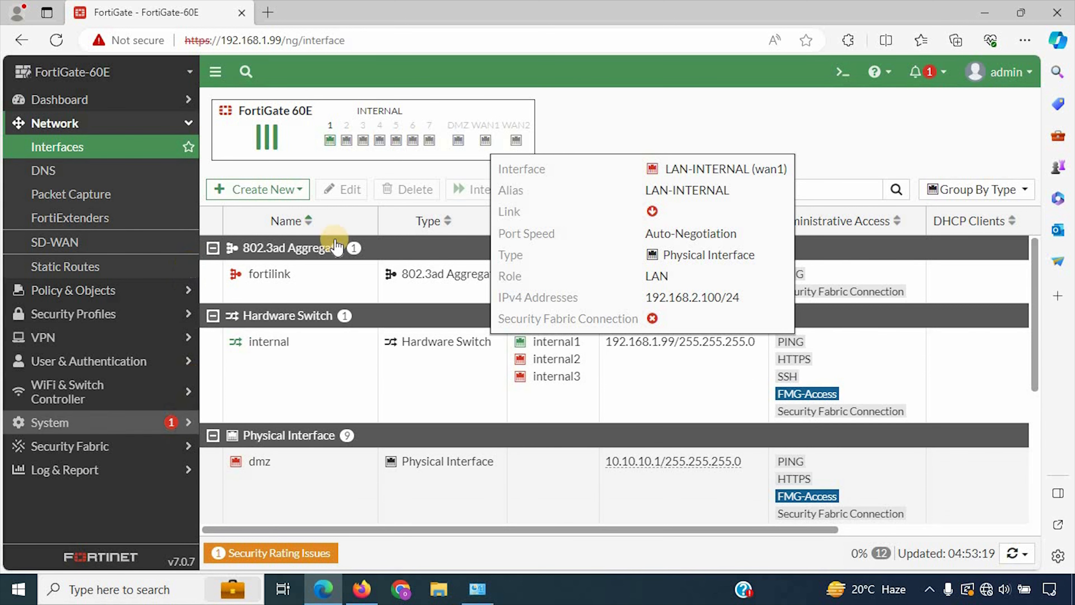
pyautogui.click(653, 140)
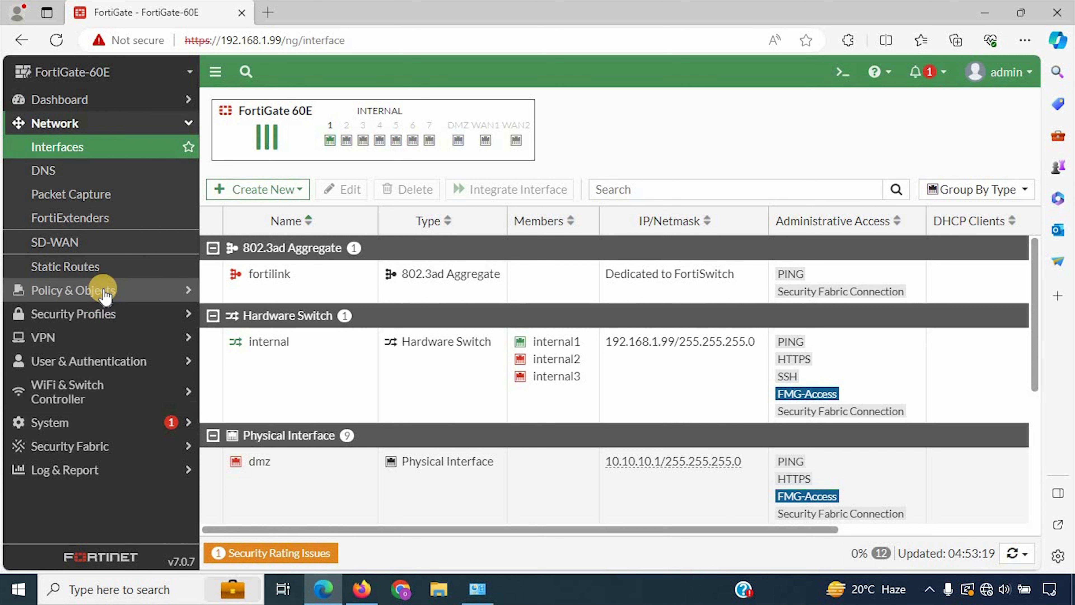
pyautogui.click(130, 290)
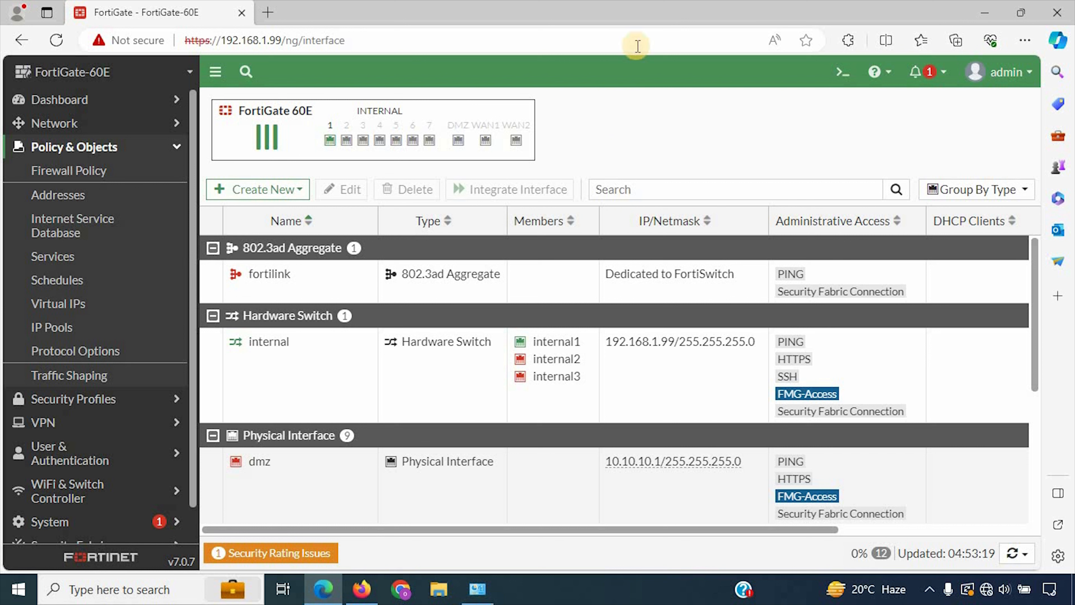
pyautogui.click(142, 150)
pyautogui.click(127, 104)
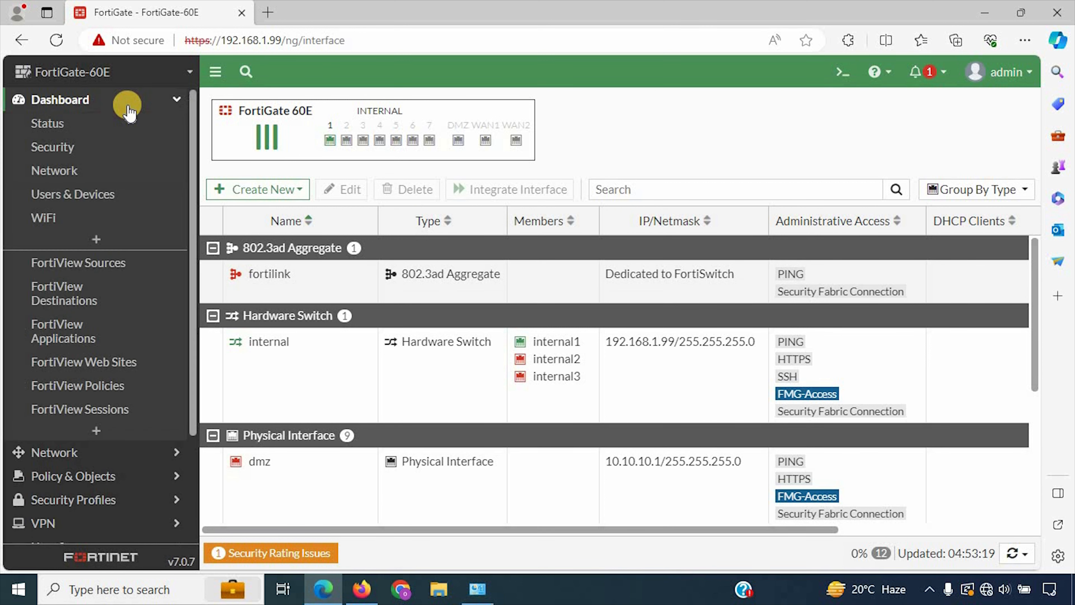
pyautogui.click(91, 123)
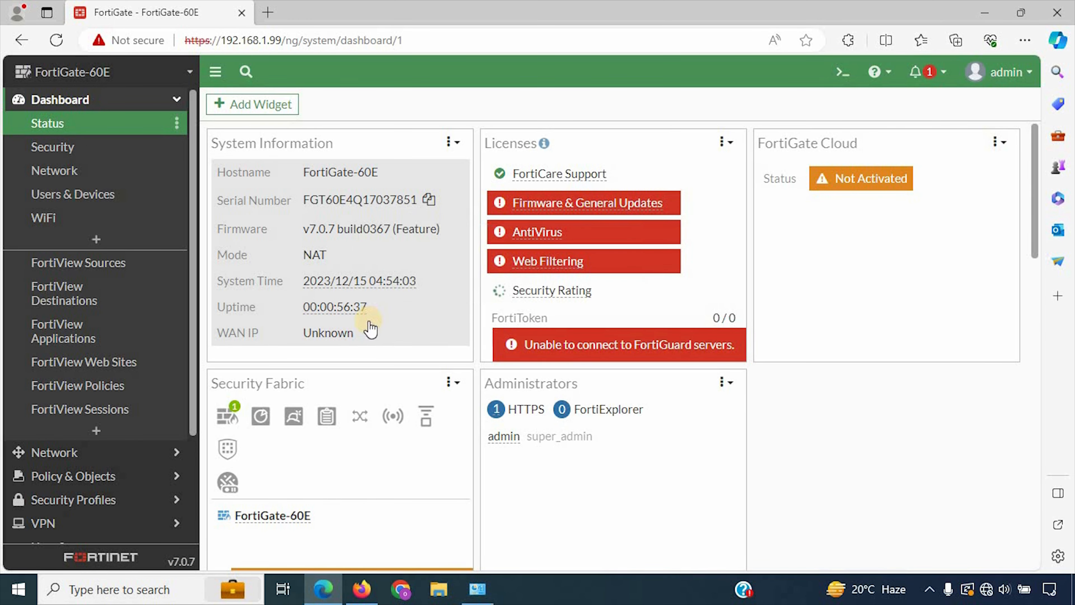
pyautogui.moveTo(356, 324)
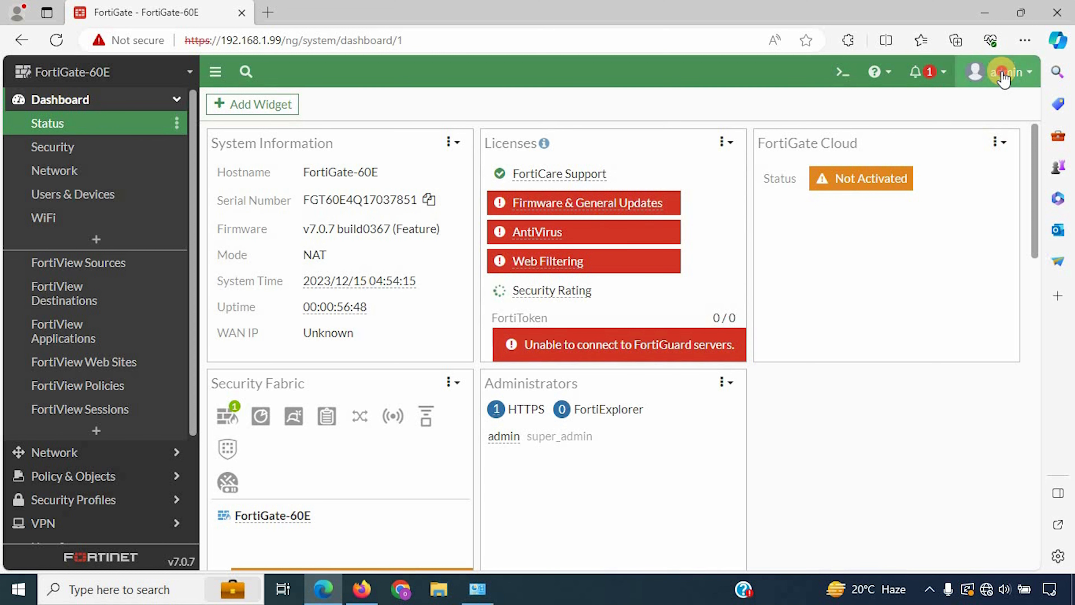
pyautogui.click(995, 72)
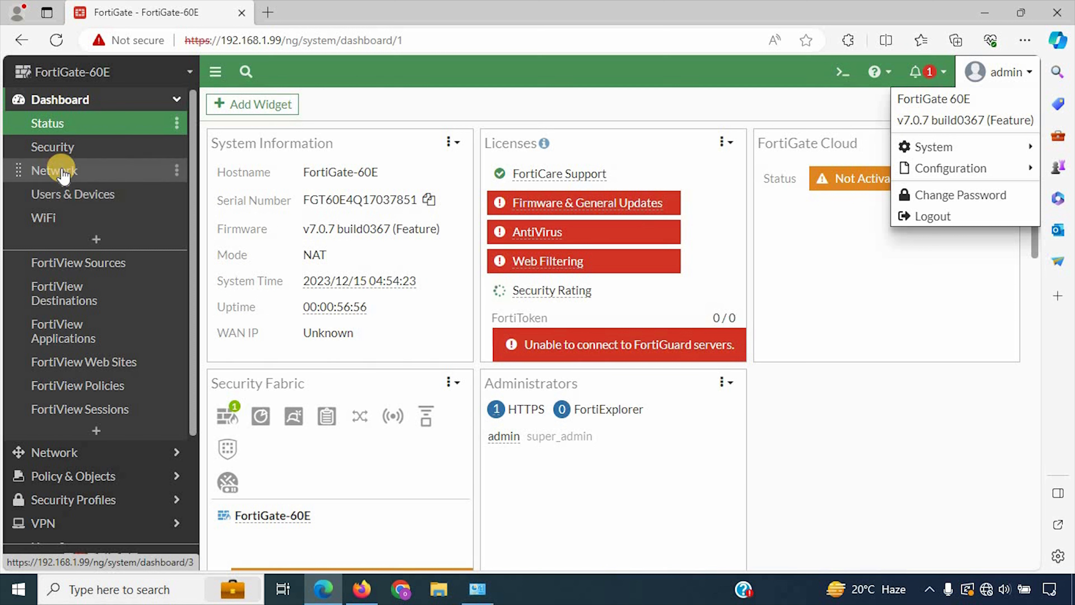
pyautogui.click(73, 452)
pyautogui.click(69, 146)
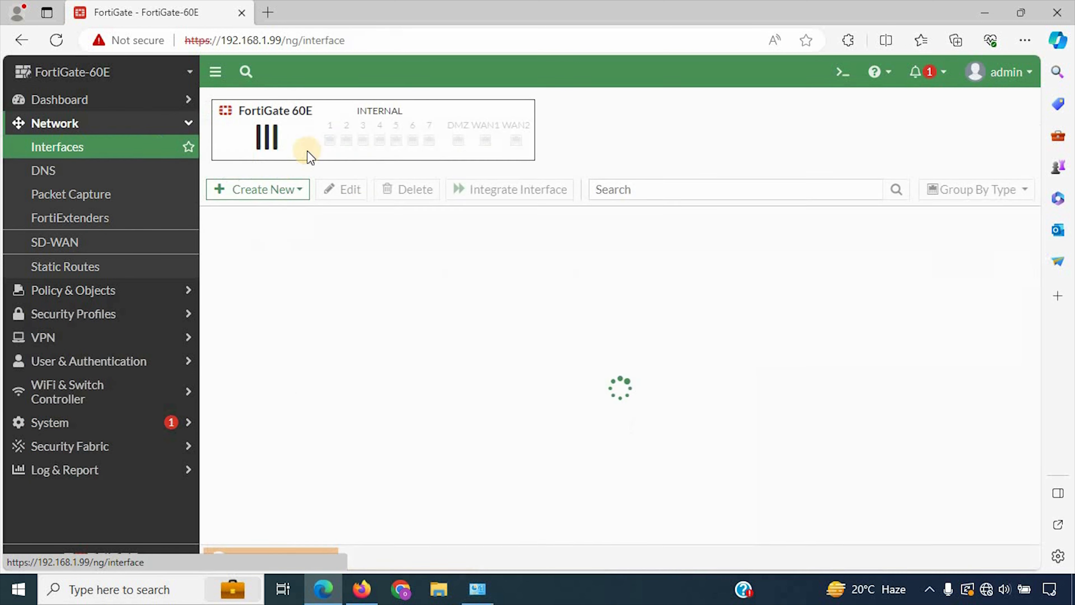
pyautogui.scroll(-5, 296, 381)
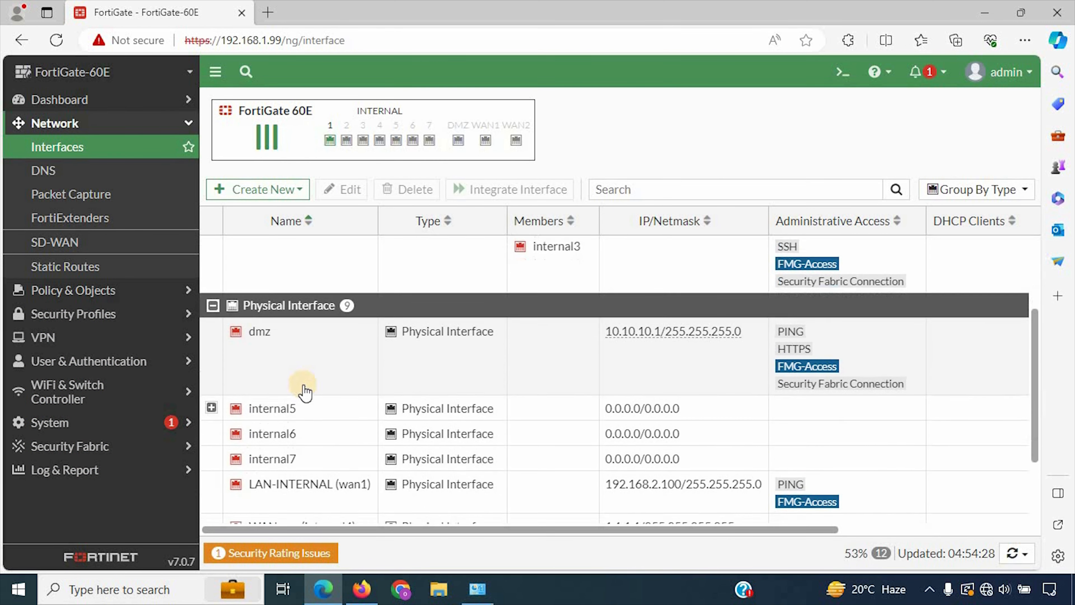